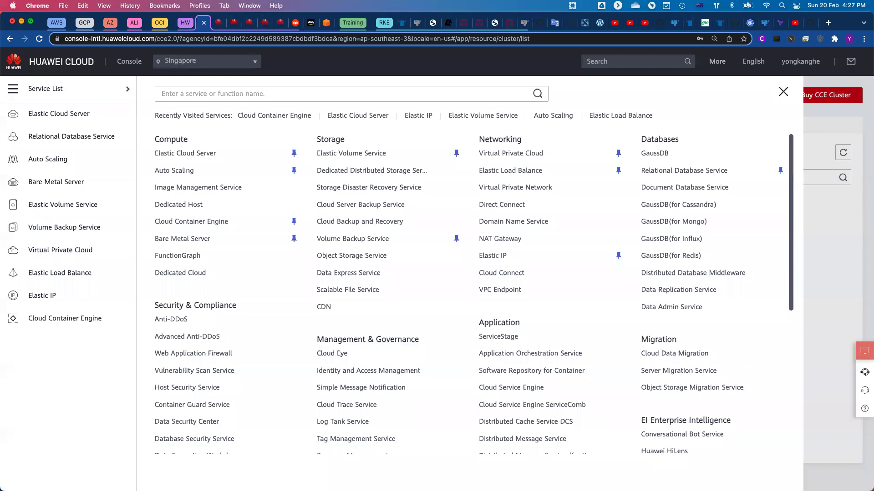
Open the Buy CCE Cluster form from Cloud Container Engine, dismissing the add-on upgrade notice.
left_click(79, 326)
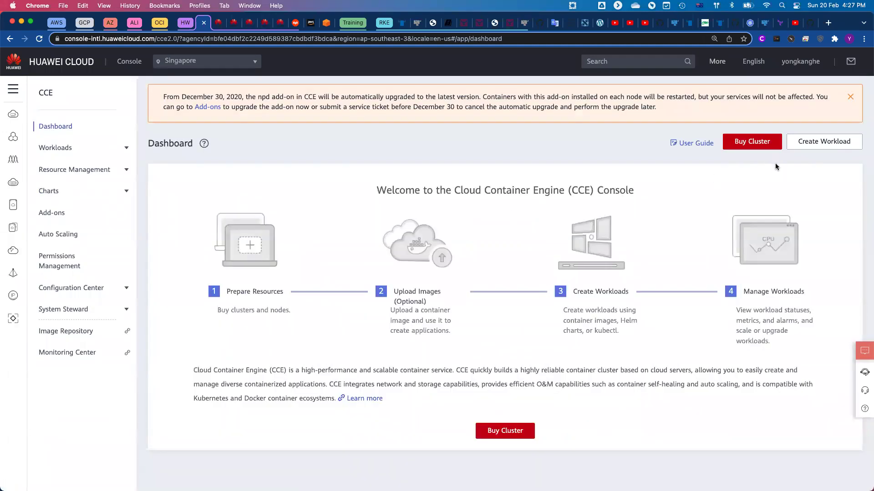
left_click(850, 97)
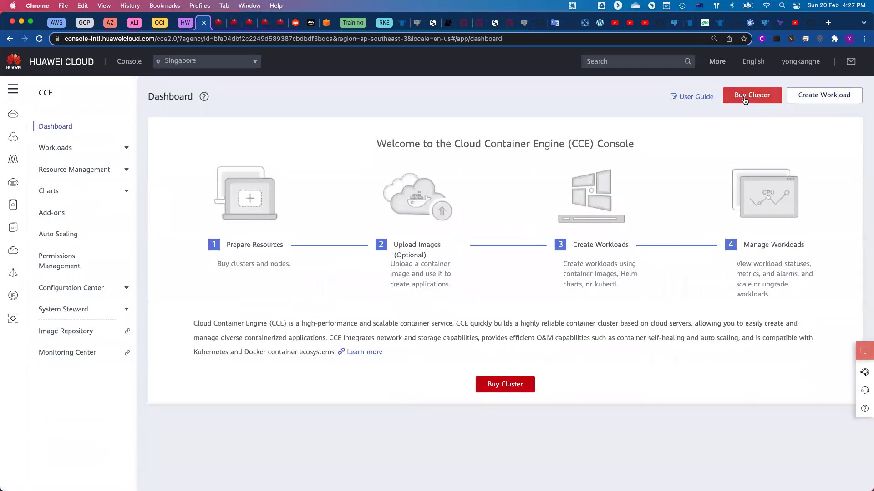
left_click(748, 94)
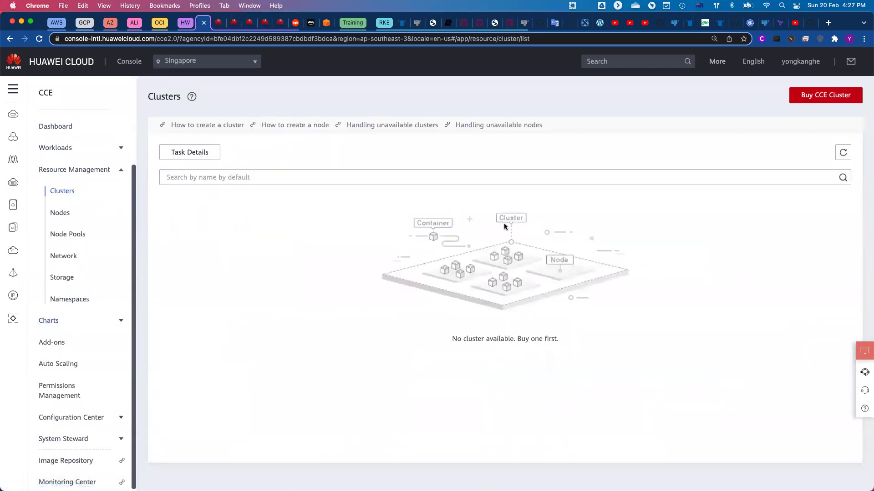
left_click(815, 98)
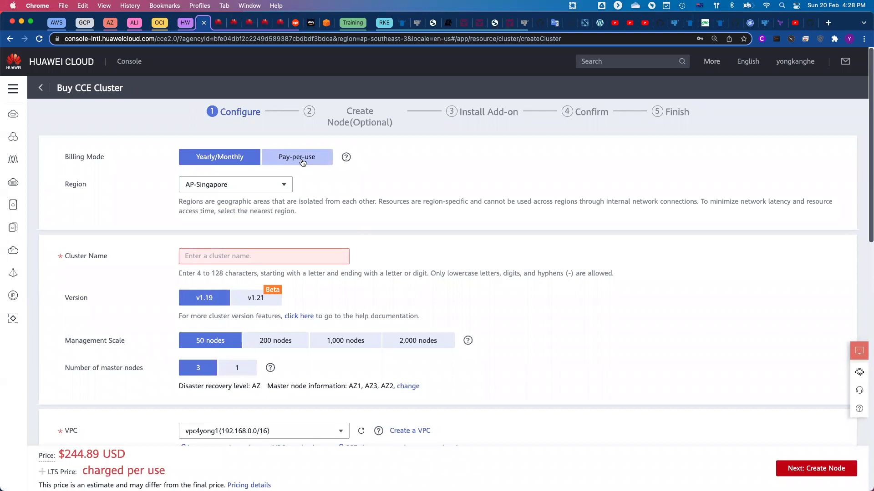
Switch billing to Pay-per-use, keep region AP-Singapore, and name the cluster cce4yong1.
left_click(302, 162)
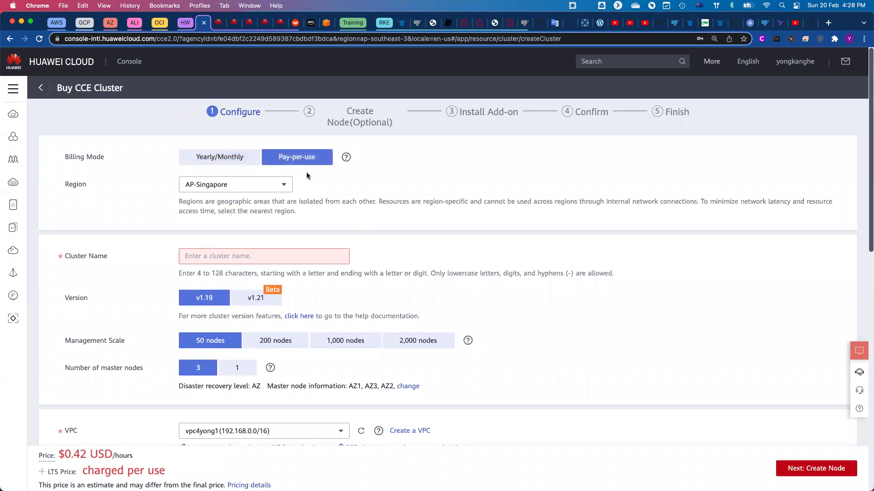
left_click(282, 186)
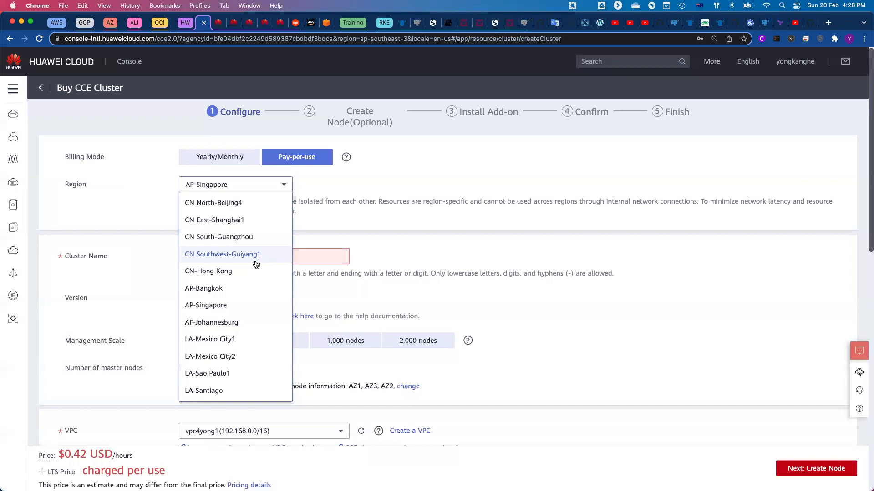
left_click(337, 202)
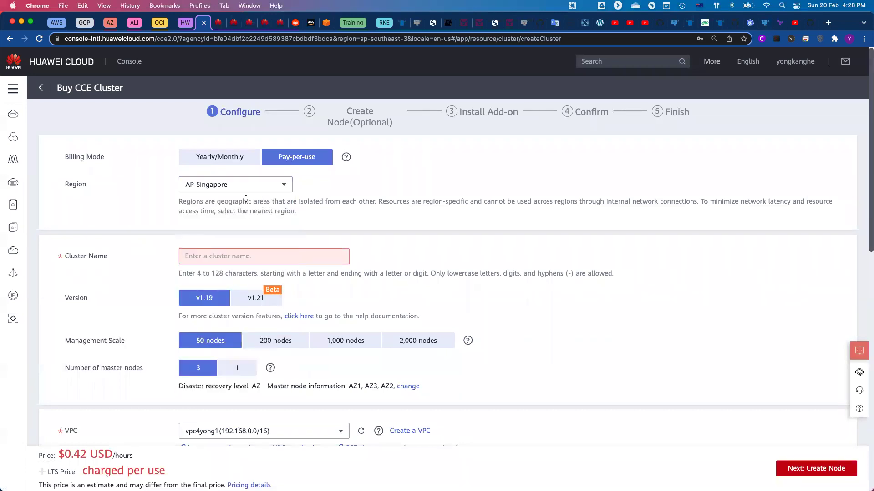
left_click(281, 261)
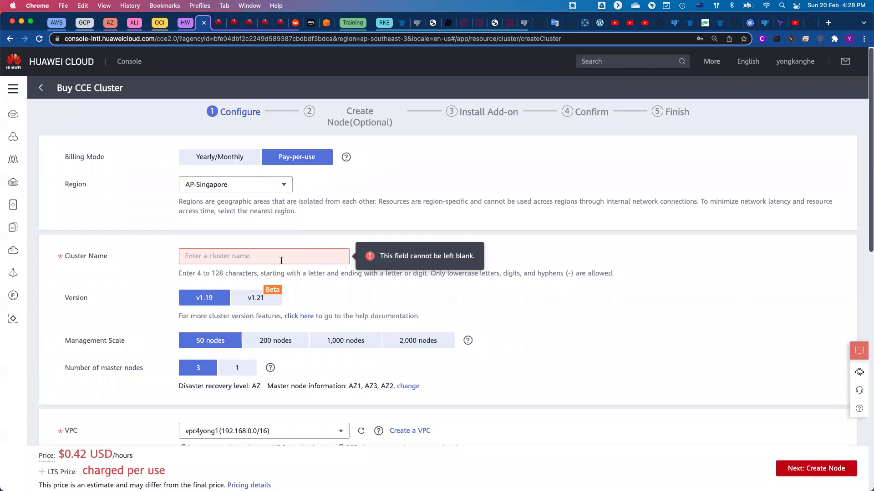
type("cce4yong1")
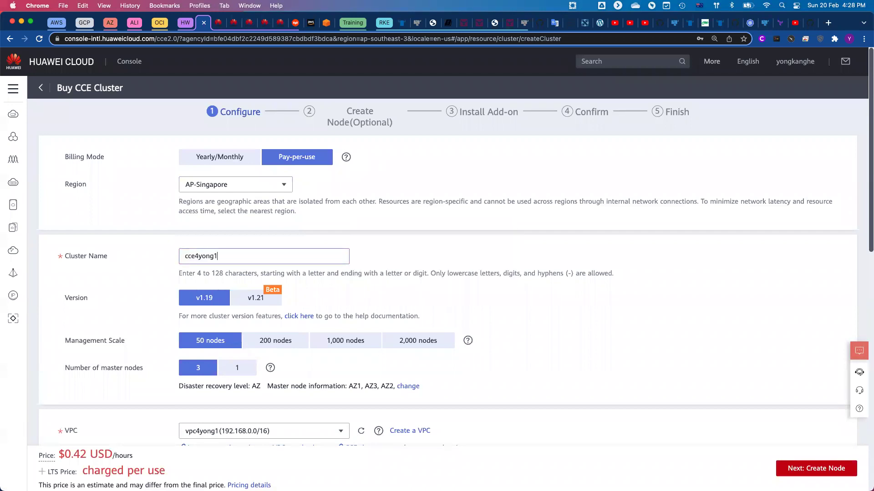
left_click(434, 282)
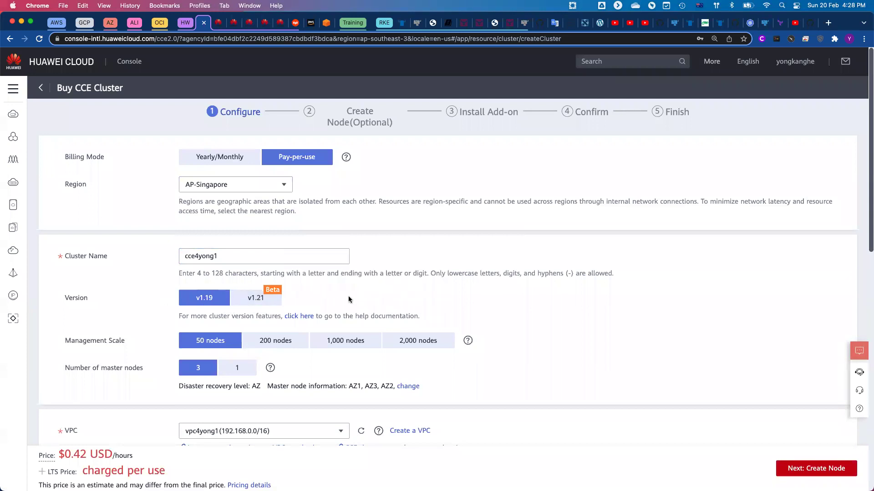
scroll(384, 281, "down", 3)
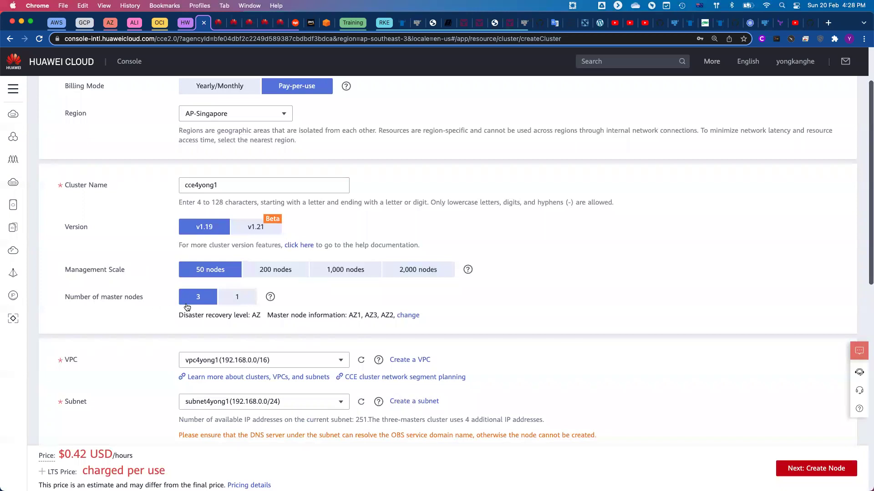
Use a single master node and acknowledge the single-master constraints.
left_click(232, 300)
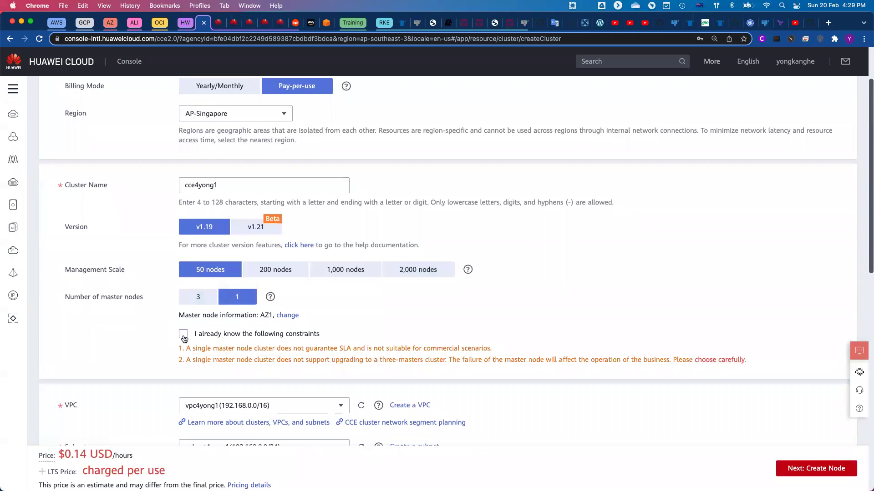
left_click(184, 338)
scroll(434, 328, "down", 3)
scroll(435, 328, "down", 5)
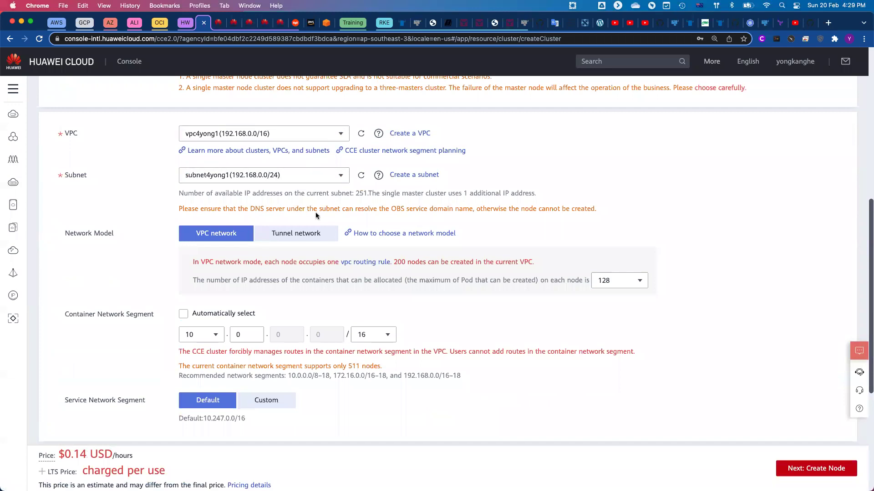
scroll(499, 270, "down", 3)
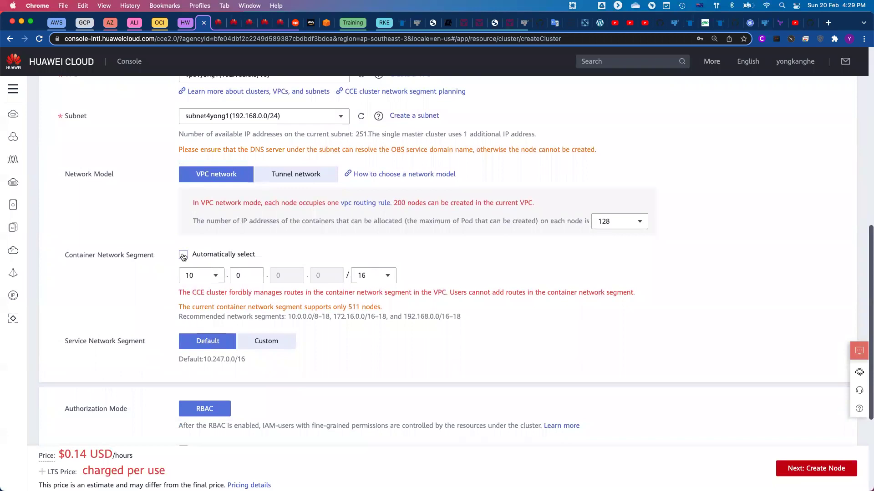
Have the container network segment selected automatically and advance to Create Node.
left_click(184, 256)
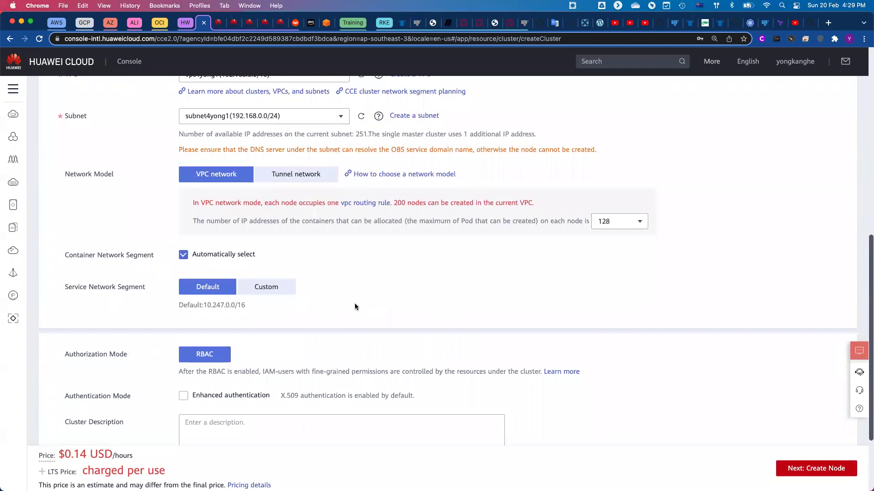
scroll(354, 303, "down", 3)
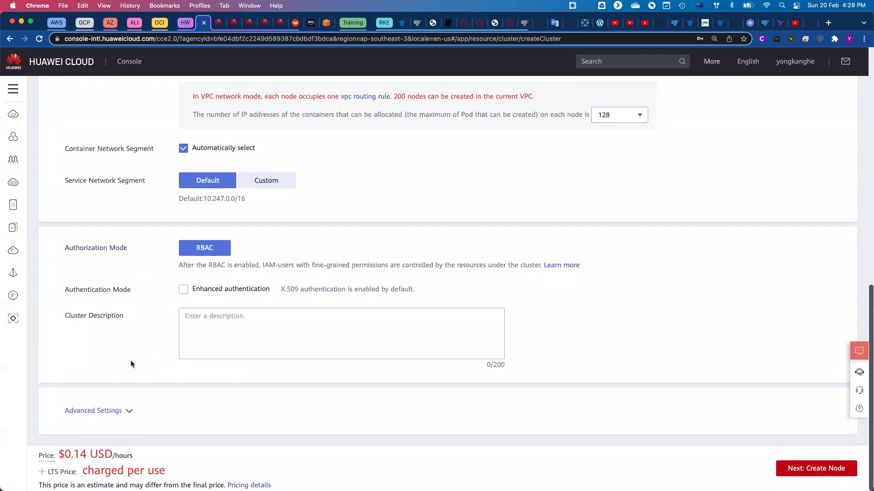
left_click(128, 411)
scroll(306, 381, "down", 5)
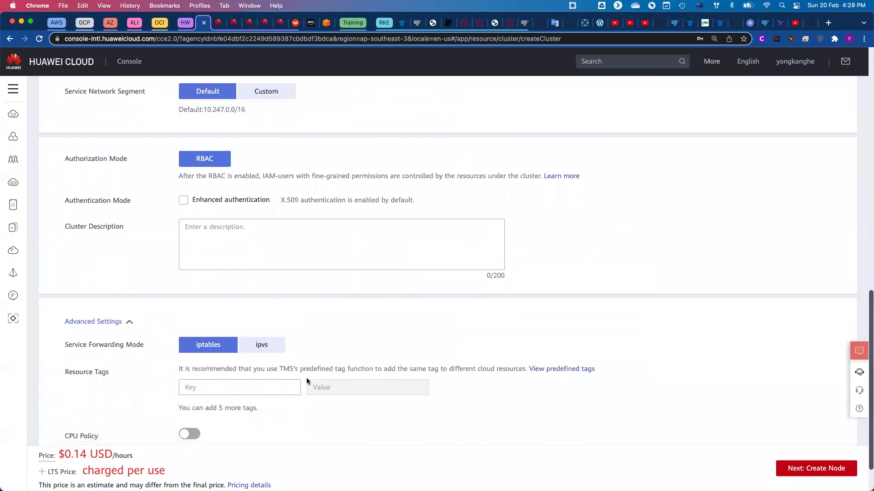
scroll(307, 381, "up", 1)
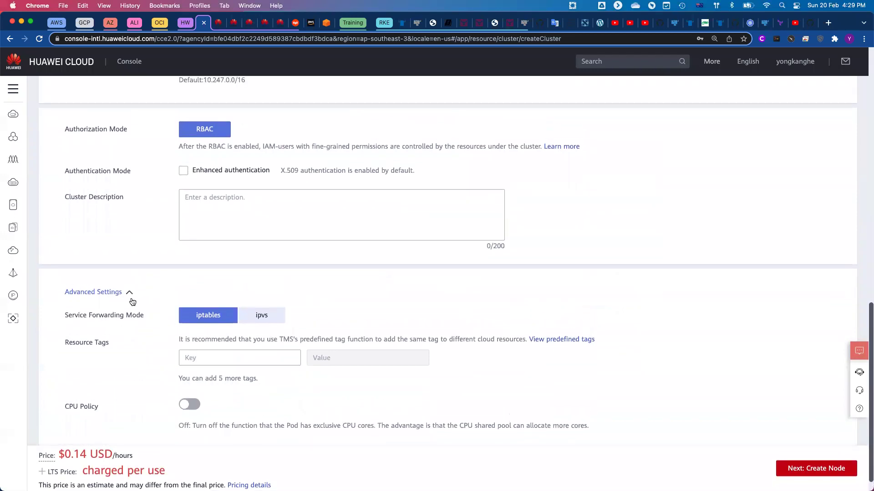
left_click(124, 294)
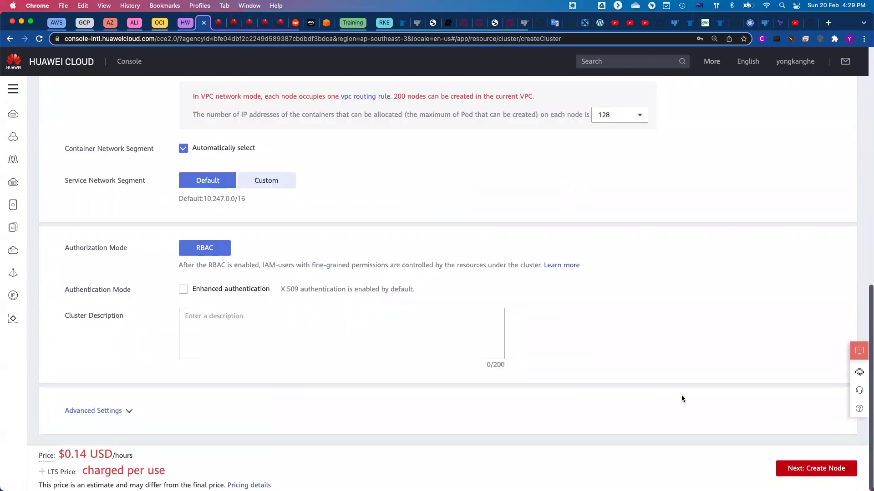
left_click(810, 468)
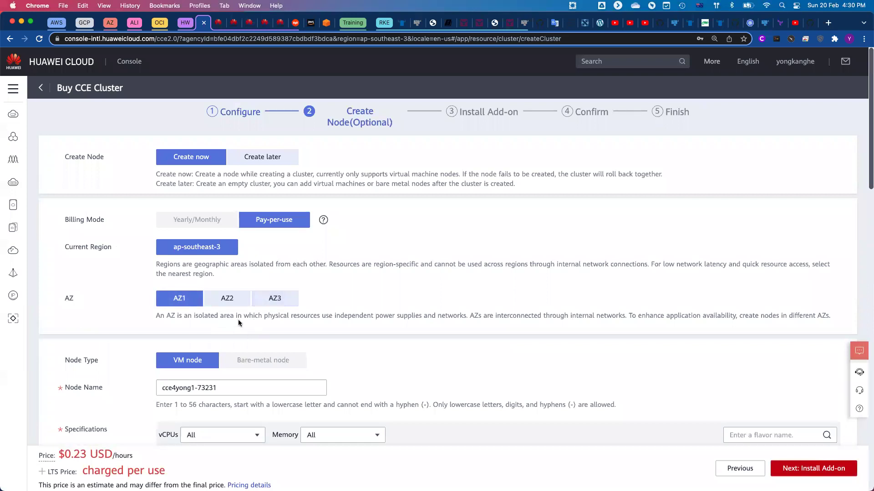
Choose the c6s.xlarge.2 node flavor with 4 cores and 8GB.
scroll(238, 319, "down", 5)
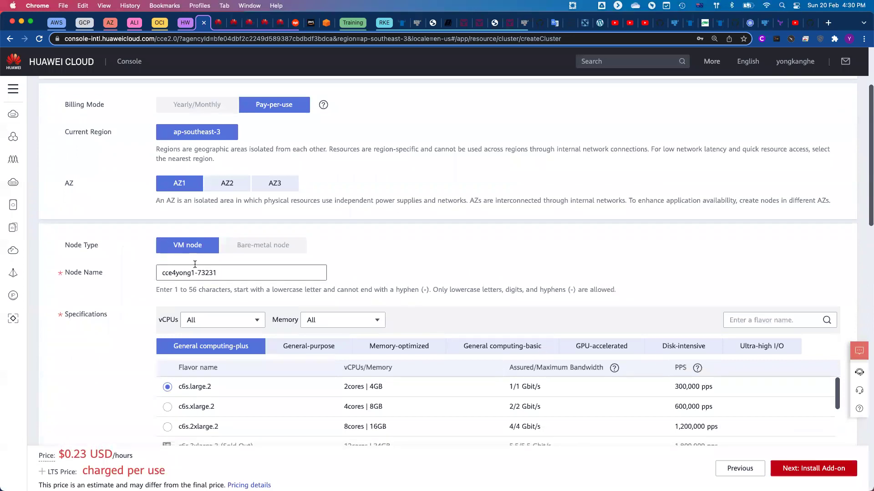
scroll(262, 273, "down", 2)
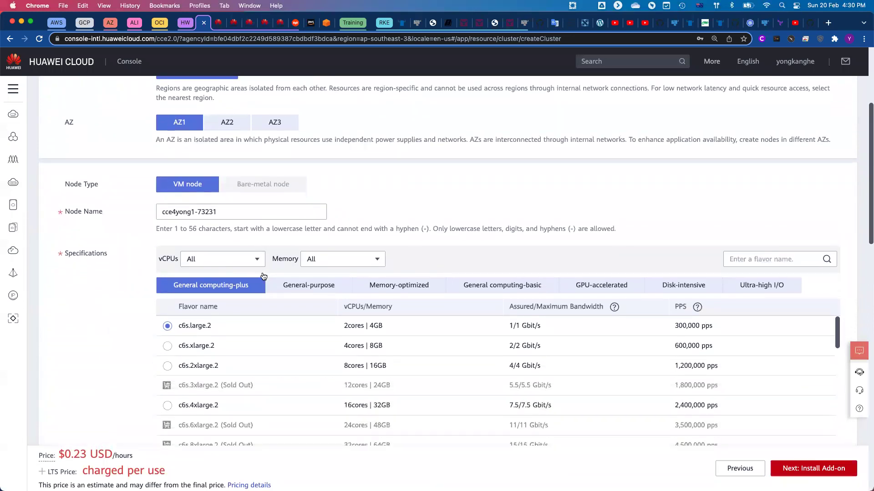
scroll(263, 276, "down", 2)
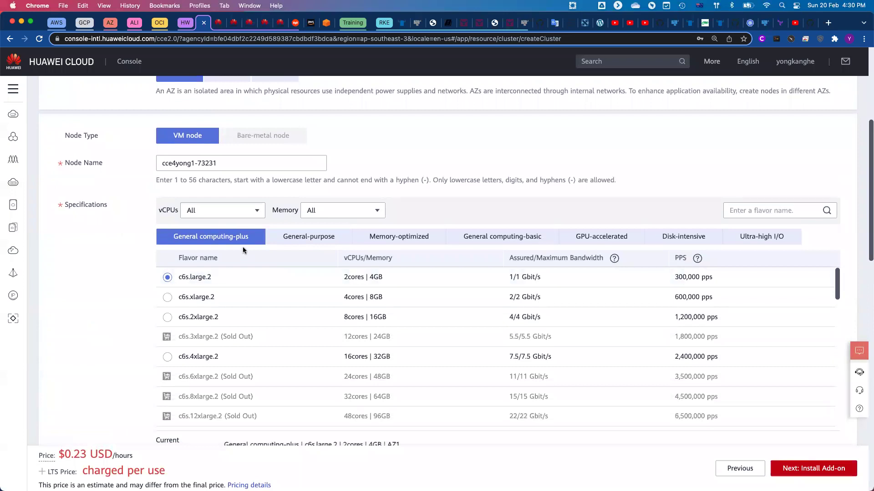
left_click(167, 298)
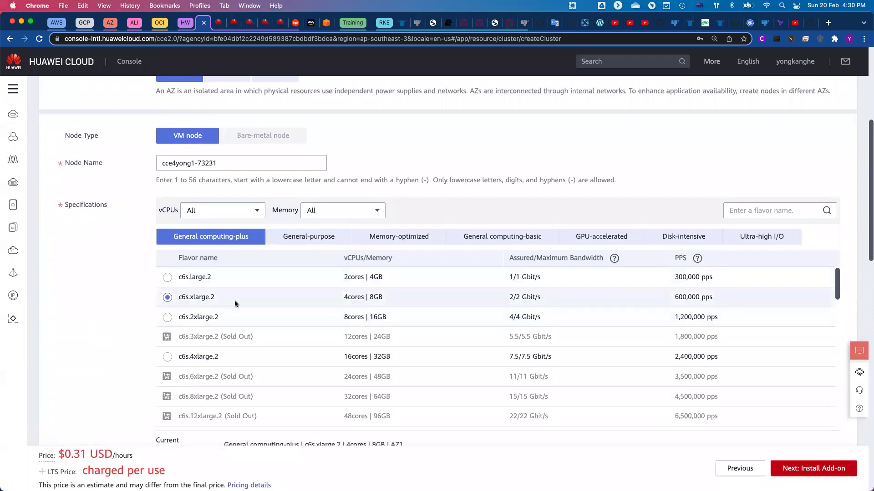
Set the node operating system to Ubuntu 18.04 and scroll to the Subnet row.
scroll(388, 308, "down", 4)
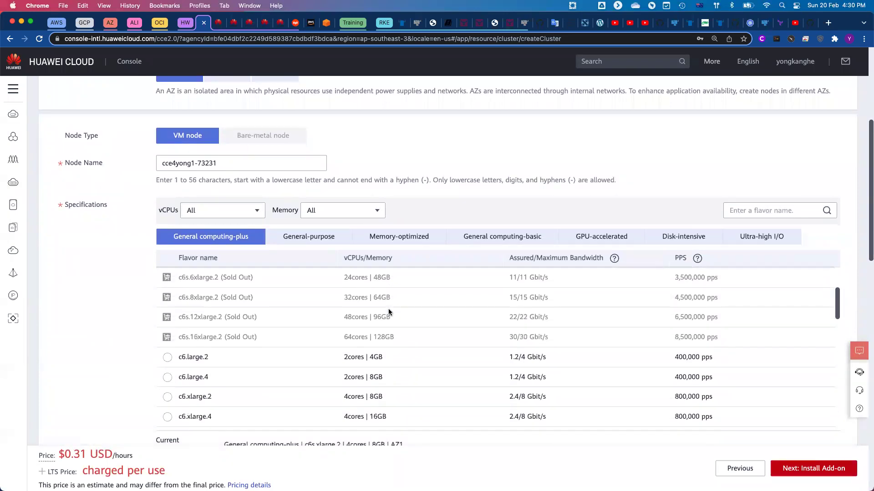
scroll(389, 310, "down", 10)
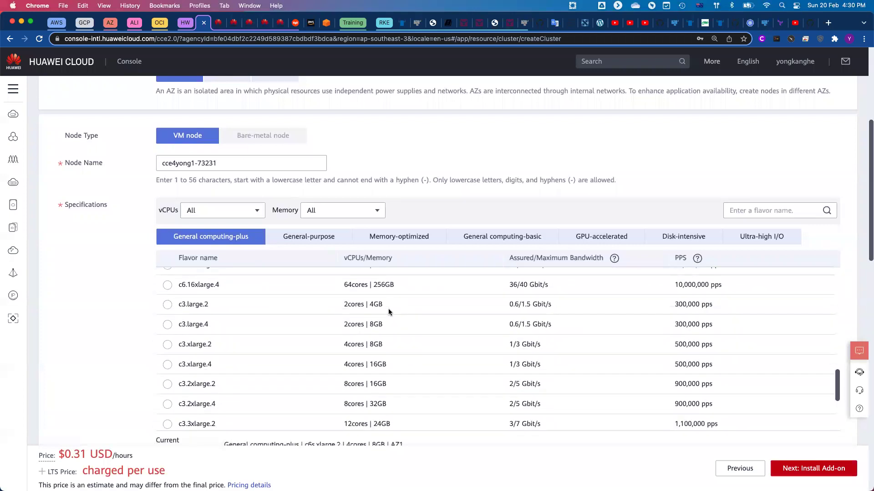
scroll(409, 224, "down", 6)
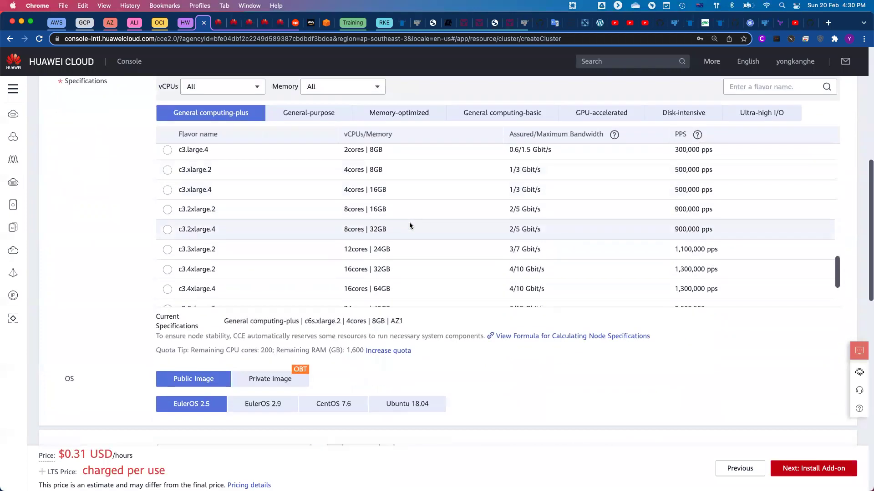
scroll(128, 348, "down", 5)
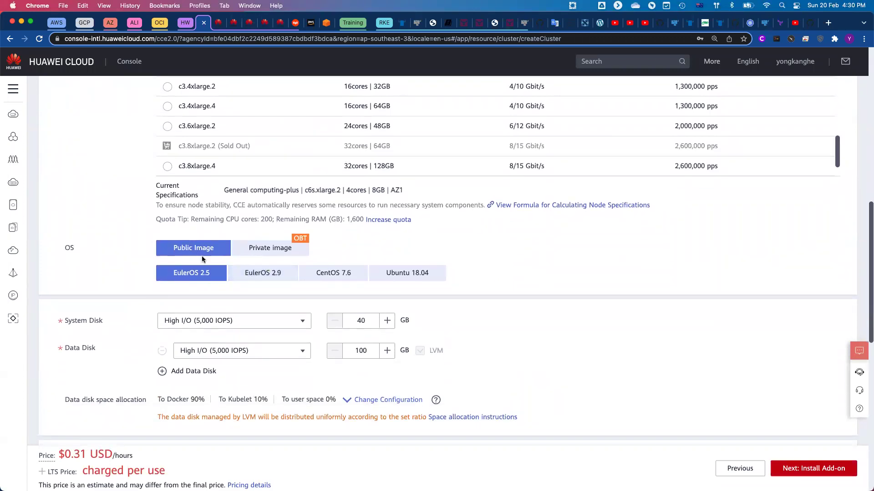
left_click(425, 278)
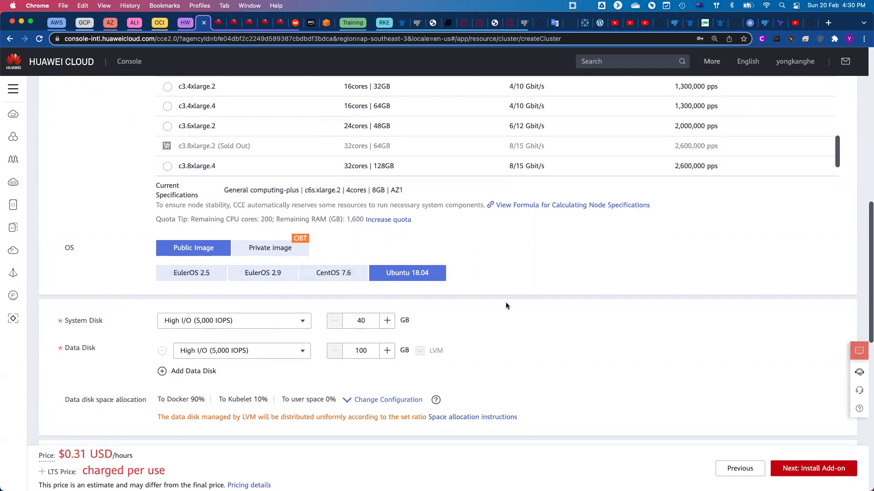
scroll(506, 305, "down", 1)
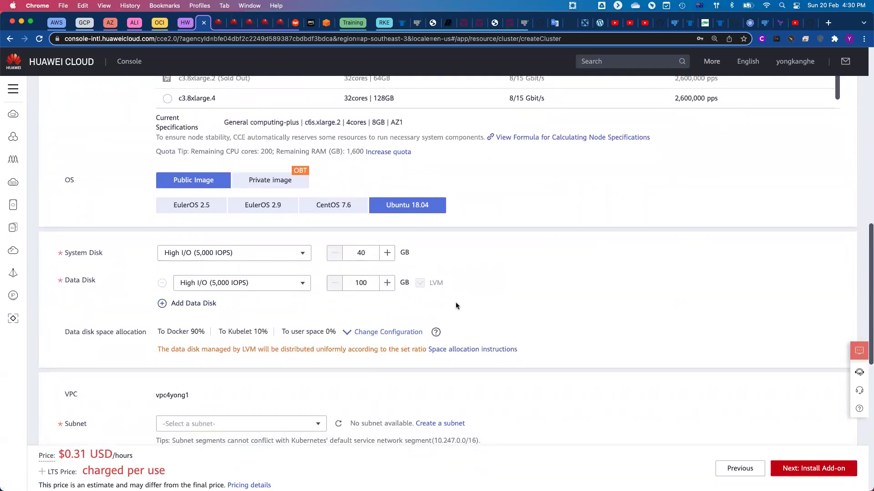
scroll(456, 305, "down", 3)
scroll(456, 306, "down", 2)
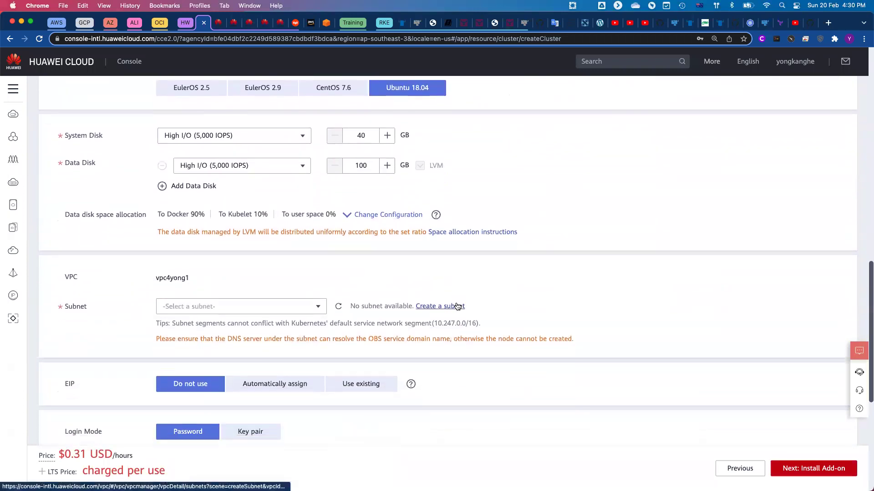
Refresh the subnet list to find an available subnet for the node.
left_click(319, 308)
left_click(339, 307)
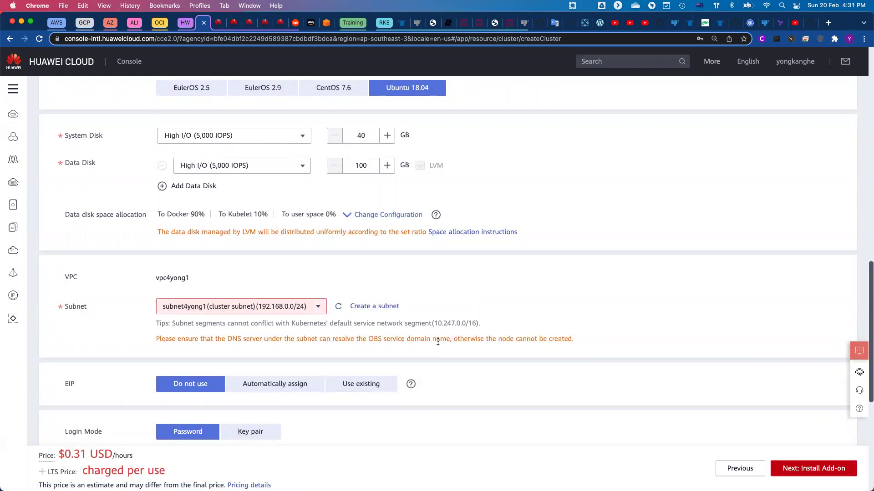
scroll(438, 341, "down", 5)
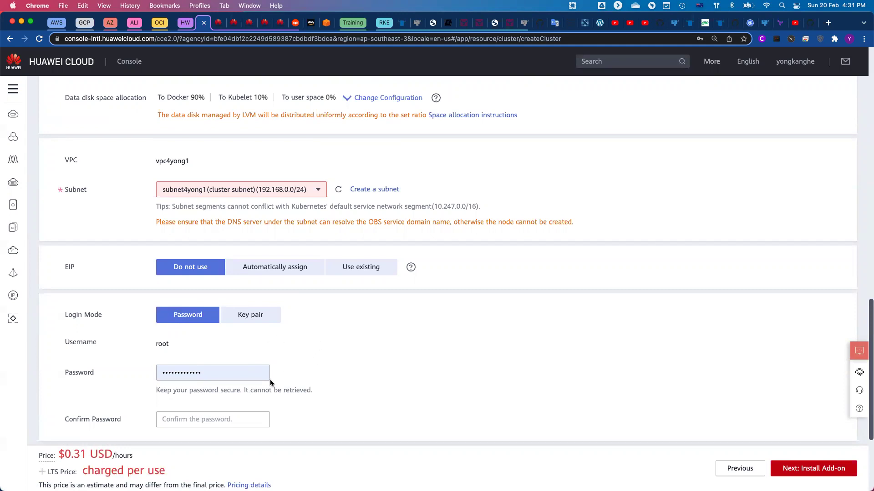
scroll(411, 349, "down", 1)
scroll(411, 350, "down", 1)
Fill the root password confirmation with the saved password and check Advanced Kubernetes Settings.
left_click(214, 378)
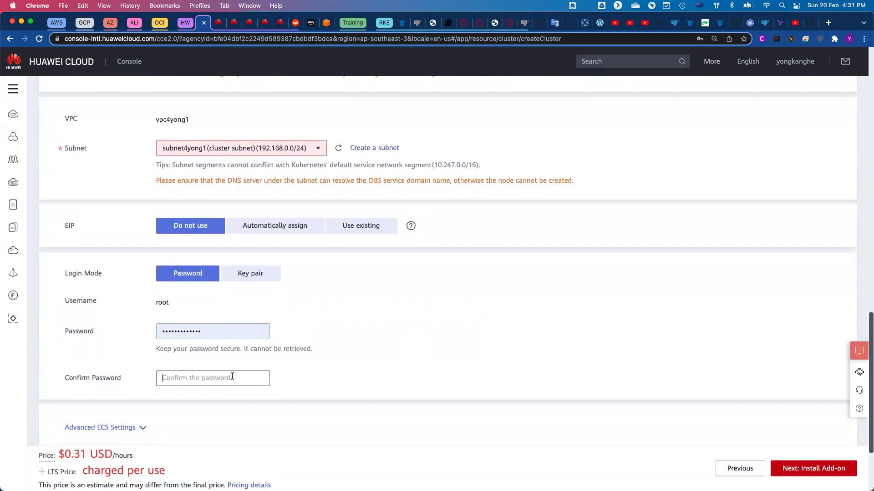
left_click(212, 405)
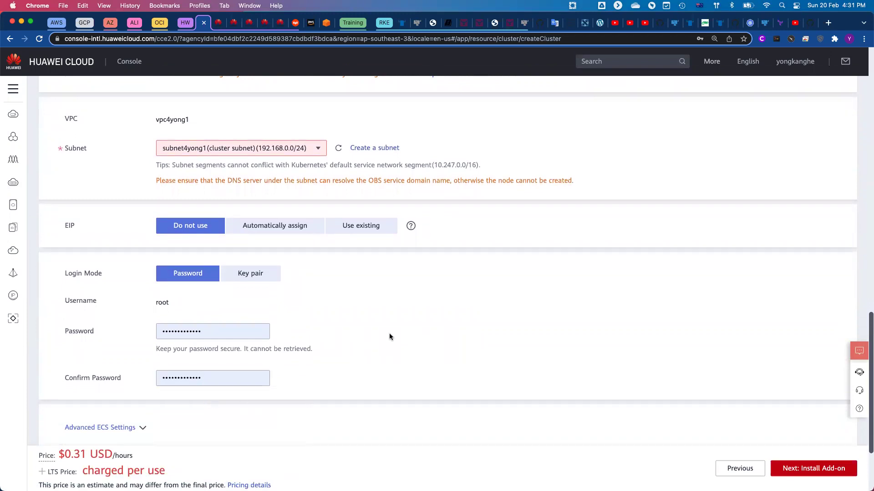
scroll(389, 336, "down", 5)
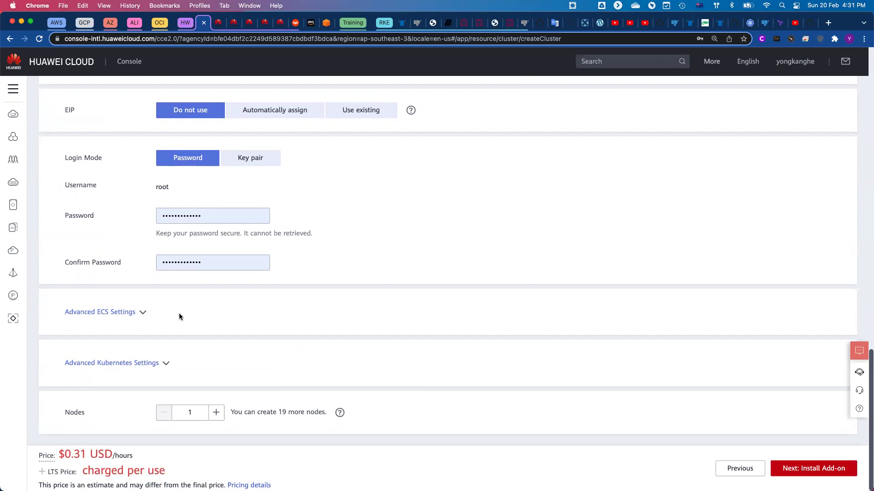
left_click(167, 364)
scroll(315, 349, "down", 2)
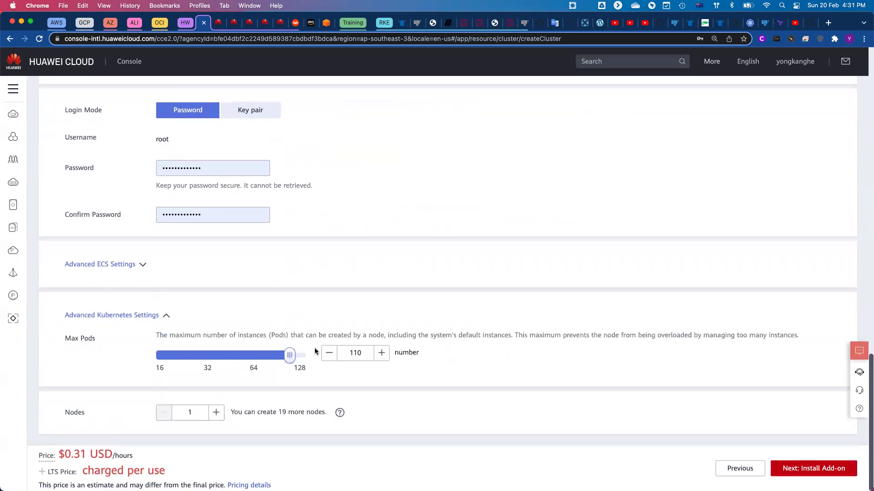
scroll(315, 348, "up", 3)
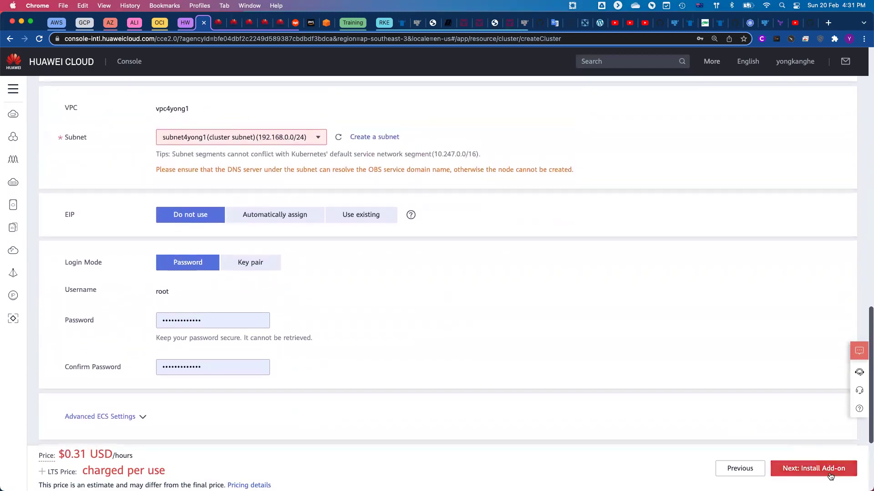
Advance to Install Add-on and review the default add-ons, including coredns and everest.
left_click(795, 474)
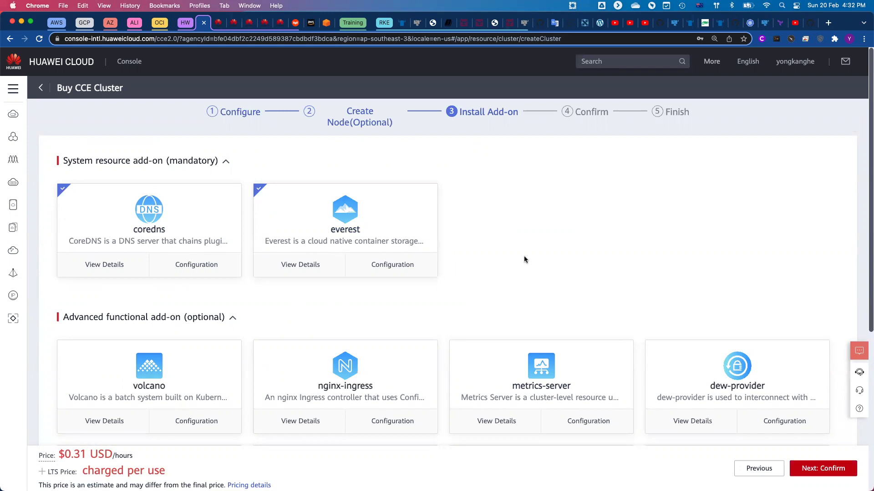
scroll(520, 255, "down", 3)
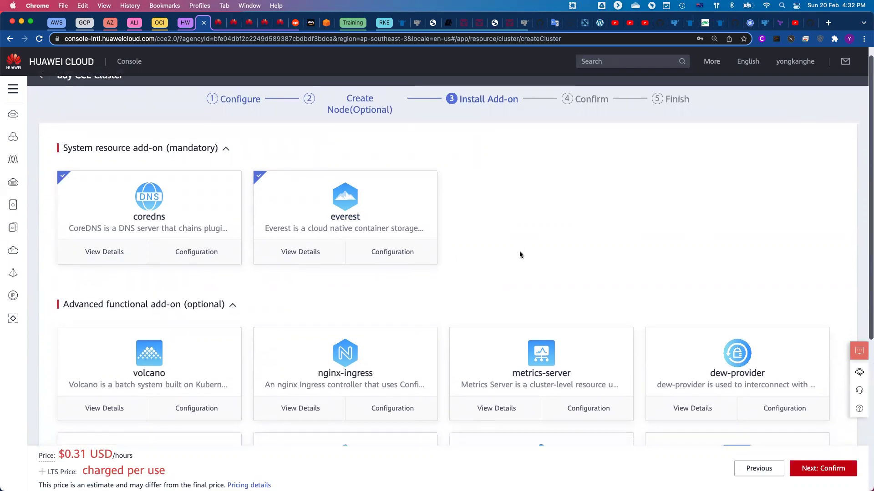
scroll(520, 255, "down", 2)
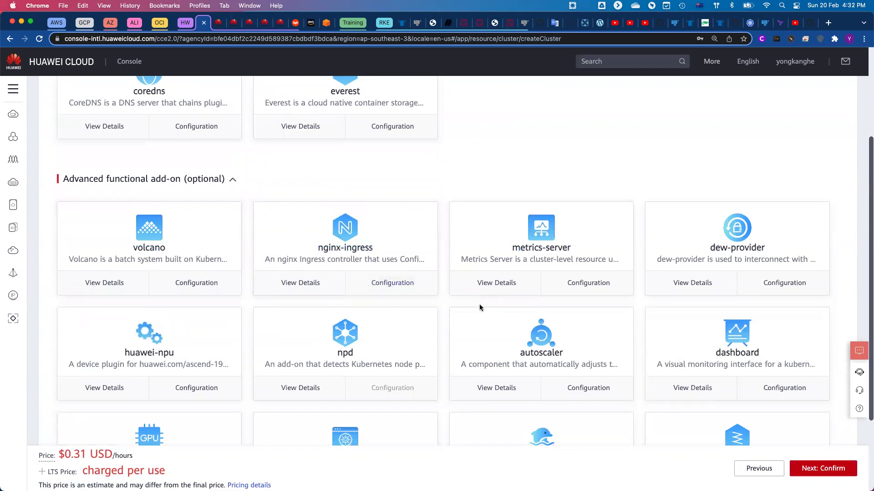
scroll(472, 319, "down", 2)
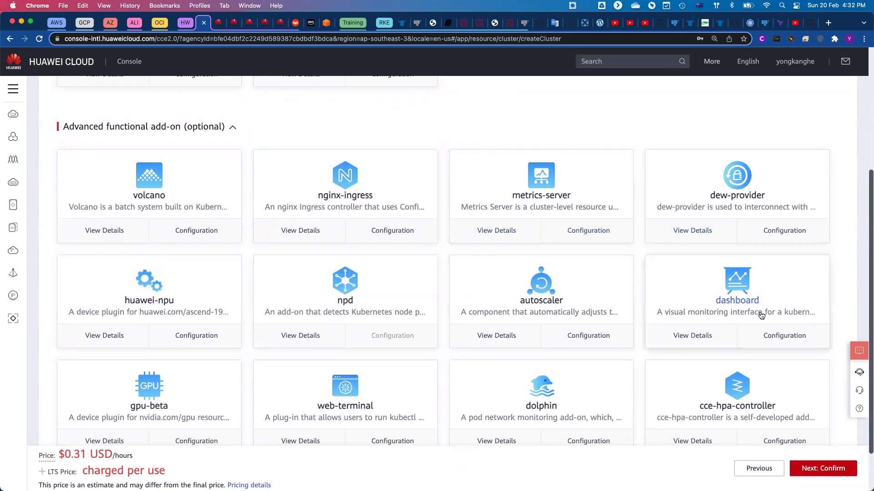
scroll(761, 316, "down", 2)
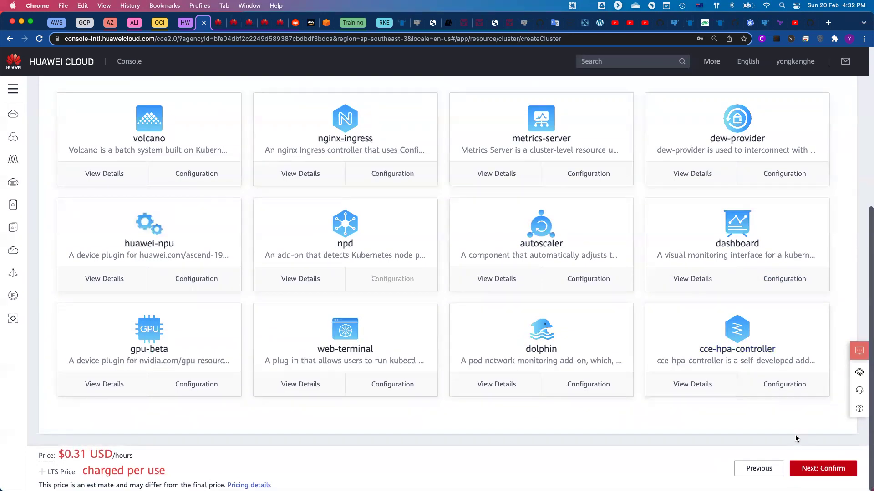
Open the order review and acknowledge the single-master cluster limitations.
left_click(821, 472)
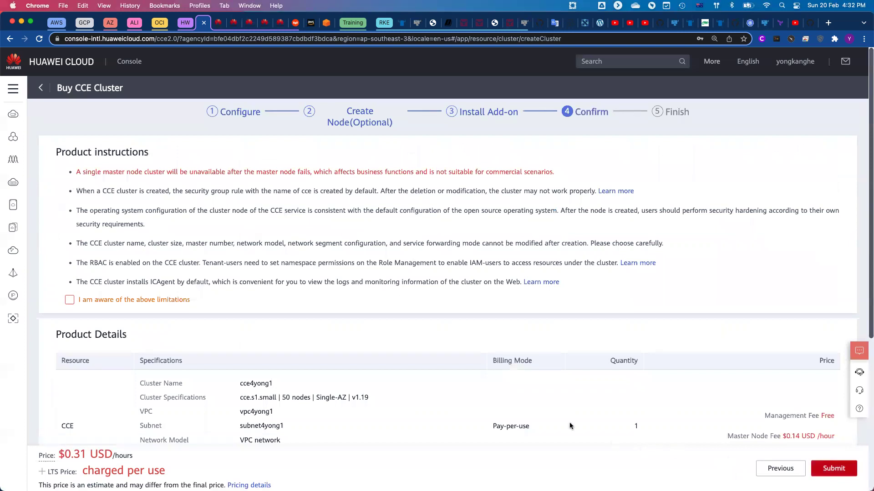
left_click(69, 301)
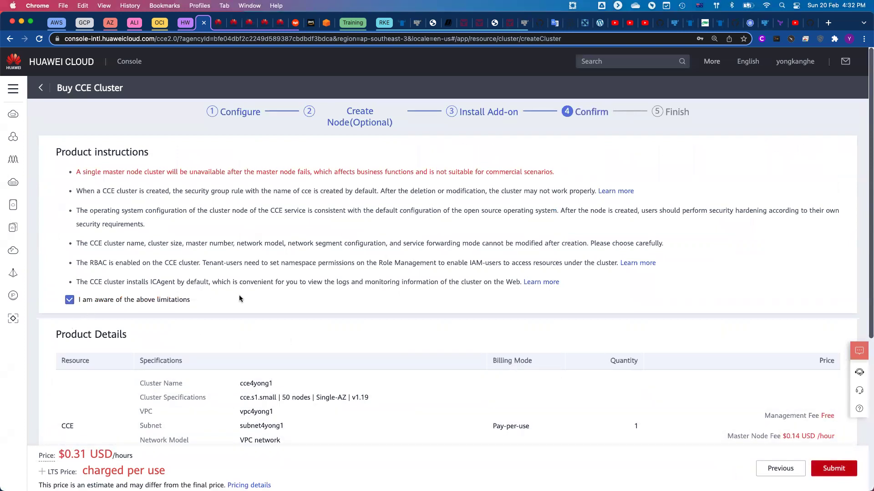
left_click_drag(76, 173, 210, 174)
left_click(254, 191)
Review the cce4yong1 product details at $0.31 USD/hour and submit the order.
scroll(307, 231, "down", 5)
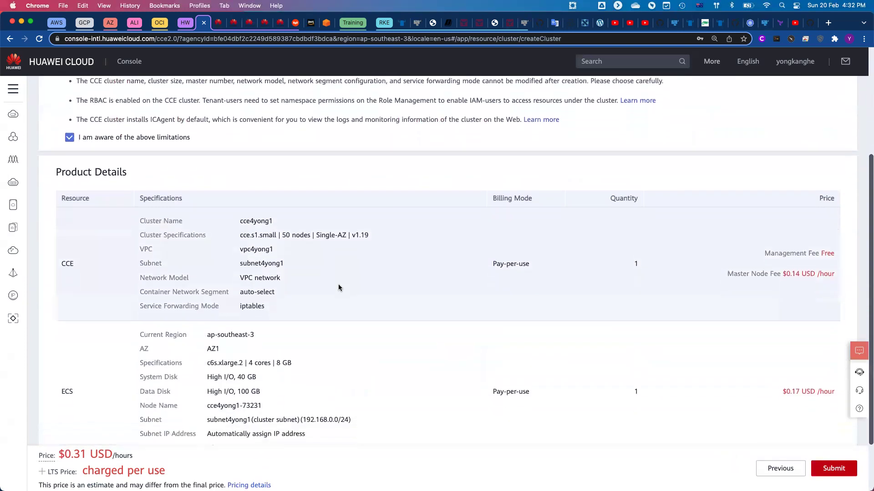
scroll(338, 287, "down", 2)
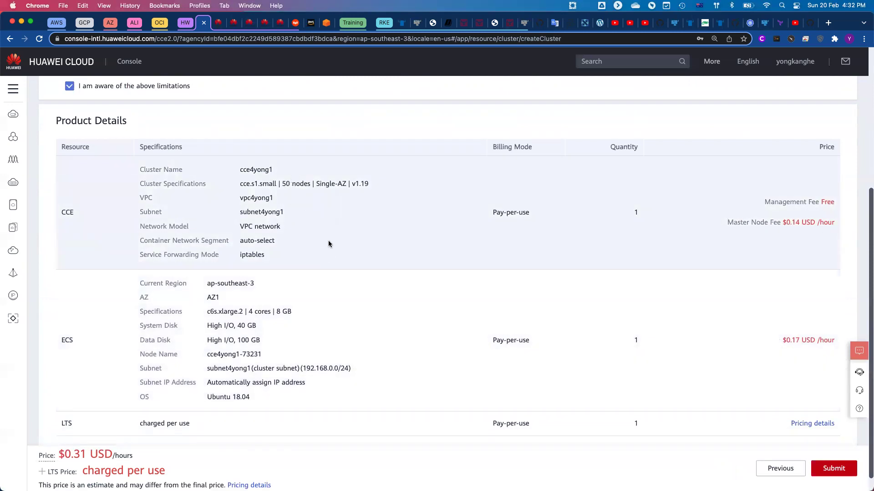
scroll(341, 249, "down", 1)
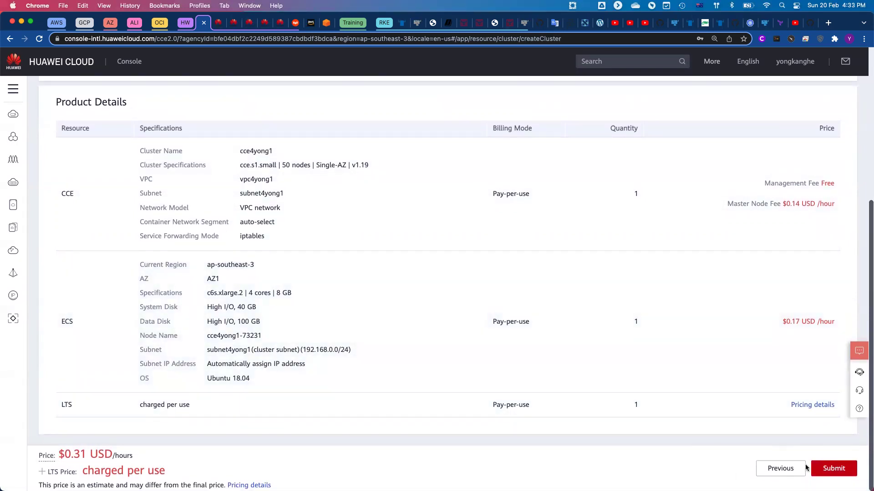
left_click(836, 470)
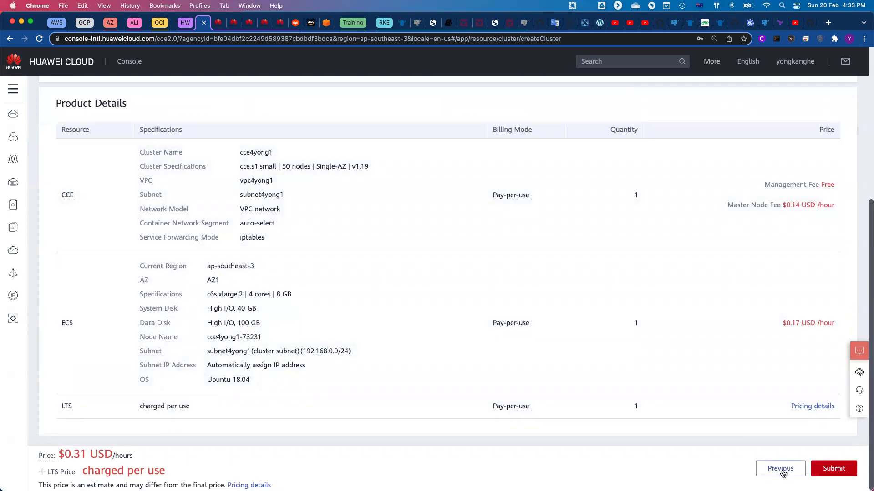
scroll(703, 389, "up", 1)
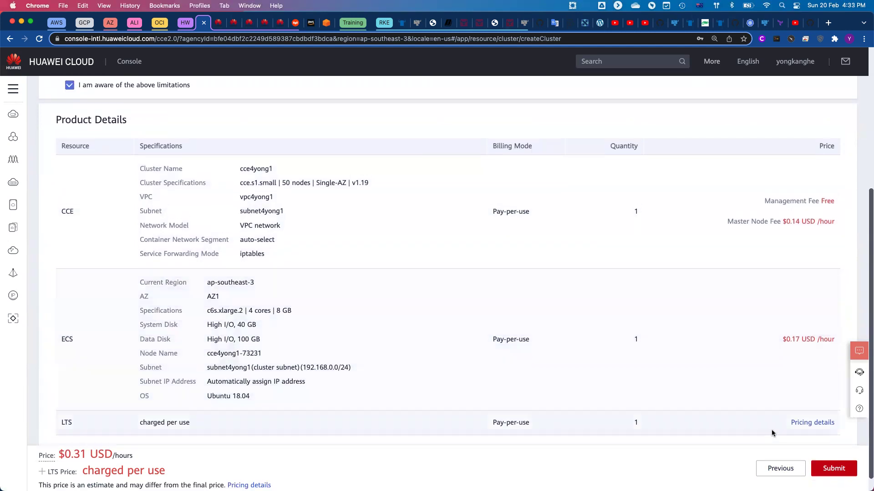
Return to node settings and change the flavor to General-purpose s3.xlarge.4 (4 cores, 16GB).
left_click(780, 468)
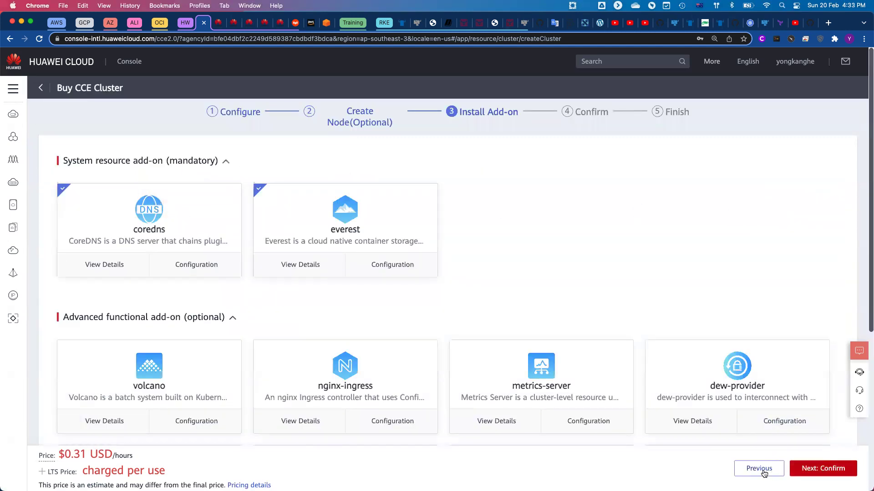
left_click(763, 472)
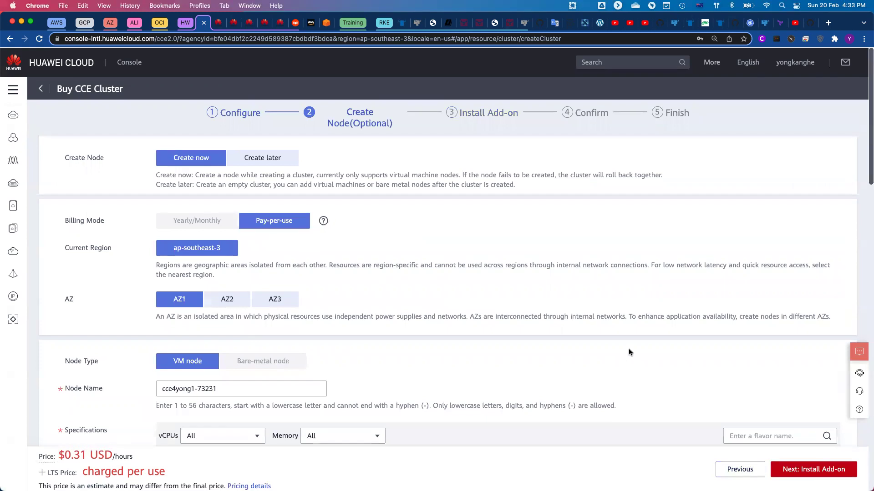
scroll(629, 349, "down", 10)
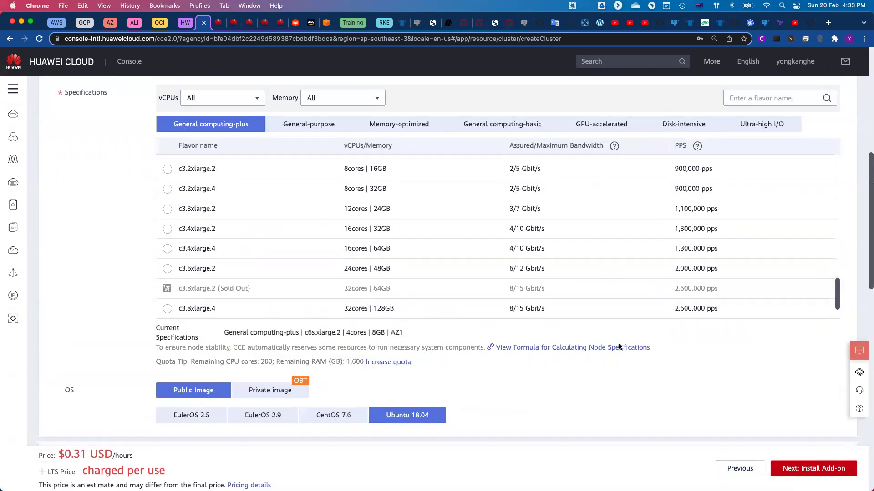
scroll(619, 347, "up", 1)
scroll(274, 219, "up", 2)
scroll(278, 222, "up", 5)
scroll(278, 222, "up", 5)
scroll(277, 222, "up", 3)
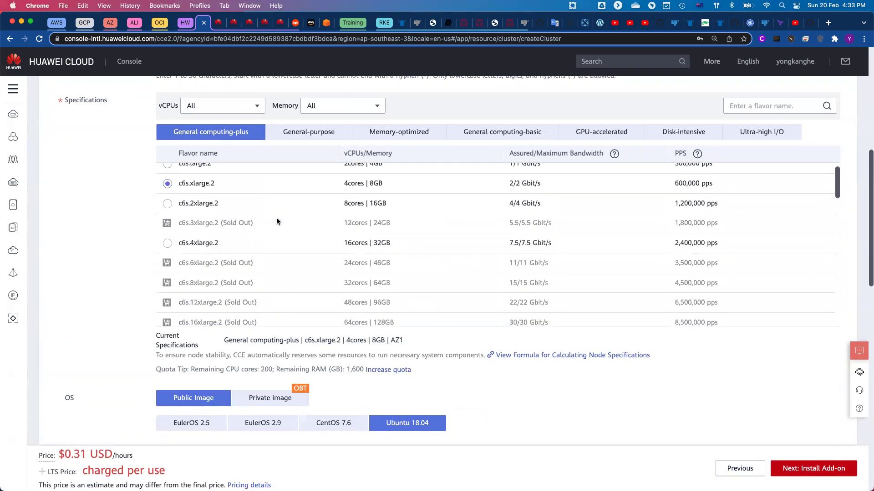
left_click(306, 142)
left_click(167, 233)
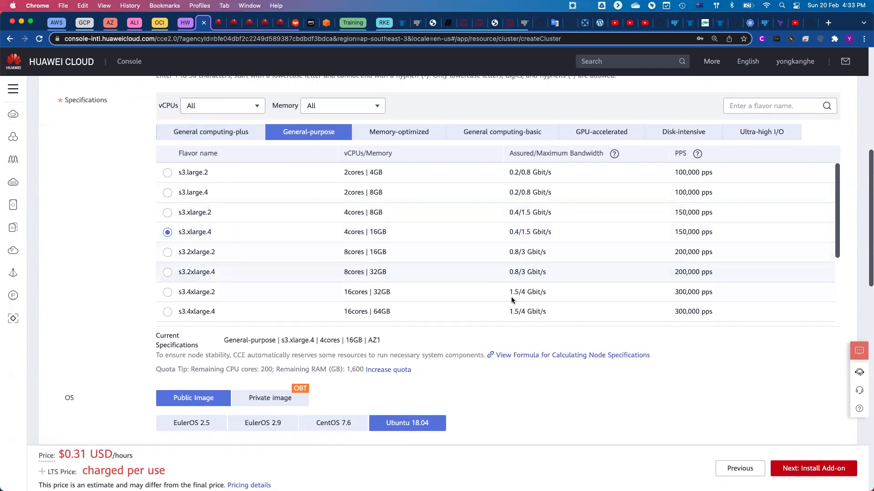
left_click(825, 473)
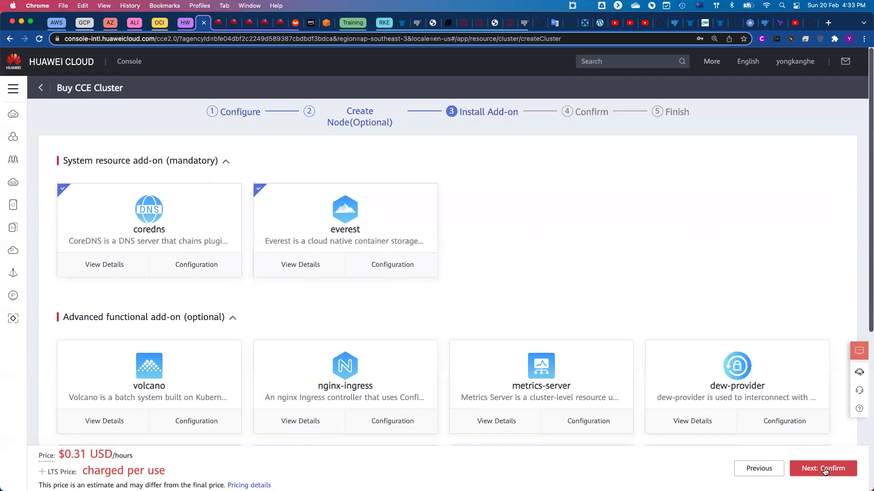
Verify the summary shows the s3.xlarge.4 ECS specification and submit the cce4yong1 order.
left_click(825, 468)
scroll(452, 339, "down", 3)
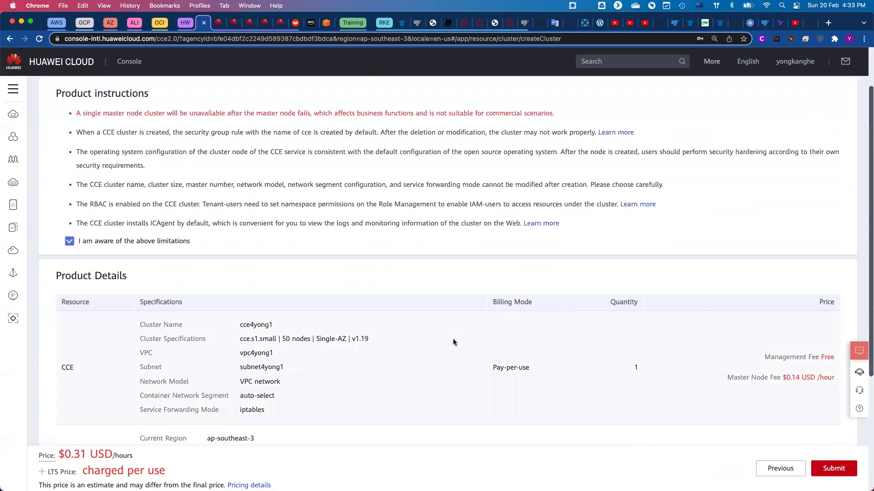
scroll(452, 339, "down", 5)
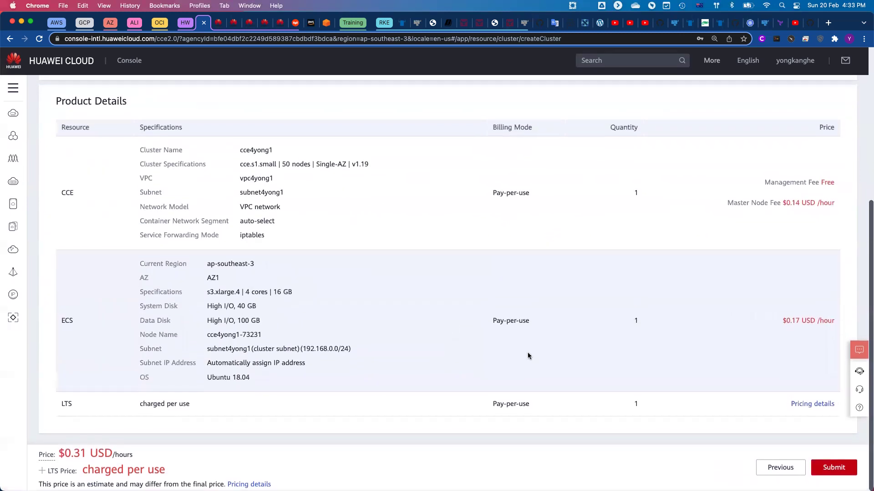
left_click_drag(221, 293, 313, 294)
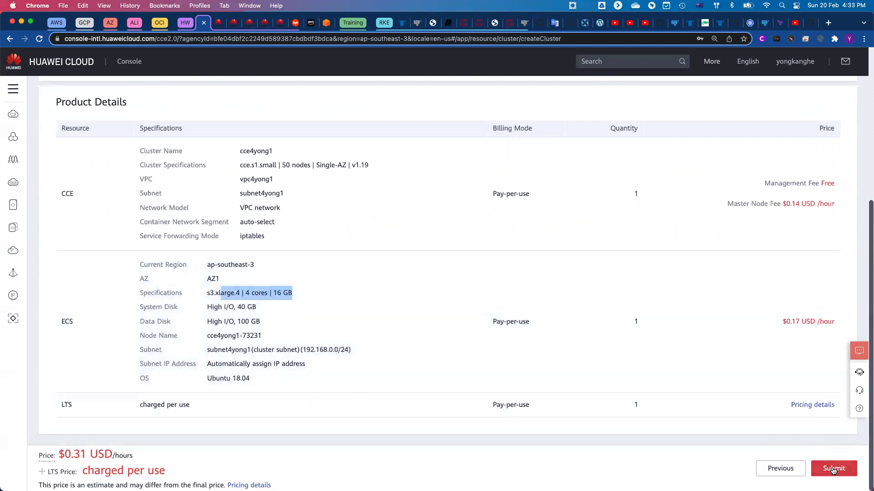
scroll(833, 470, "up", 1)
left_click(833, 469)
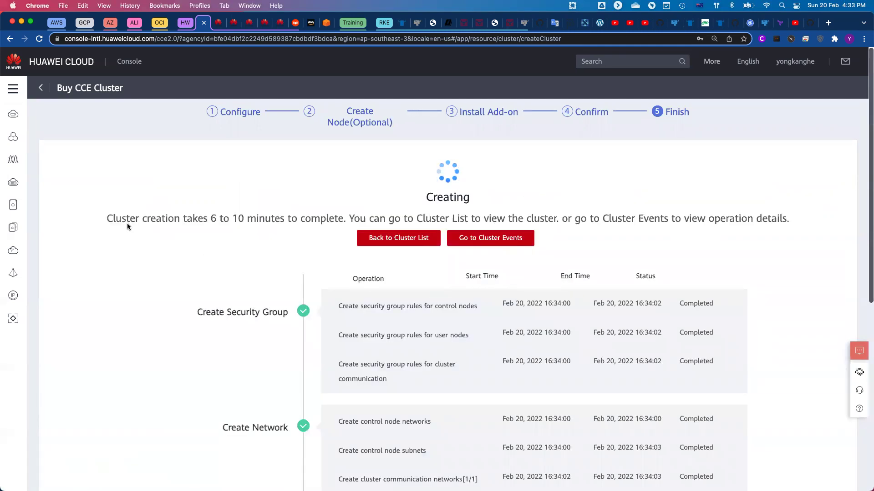
Monitor the cce4yong1 creation time estimate and task list as control node VMs are created.
left_click_drag(113, 218, 261, 214)
left_click_drag(279, 217, 280, 219)
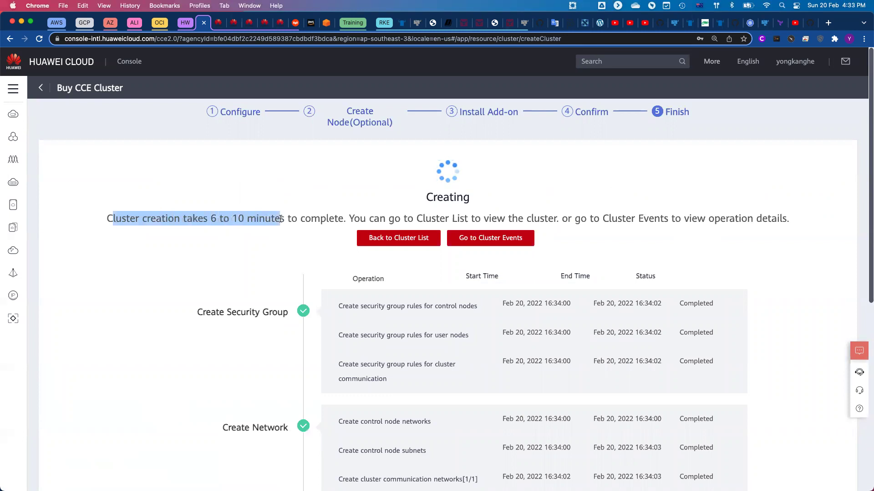
left_click(310, 226)
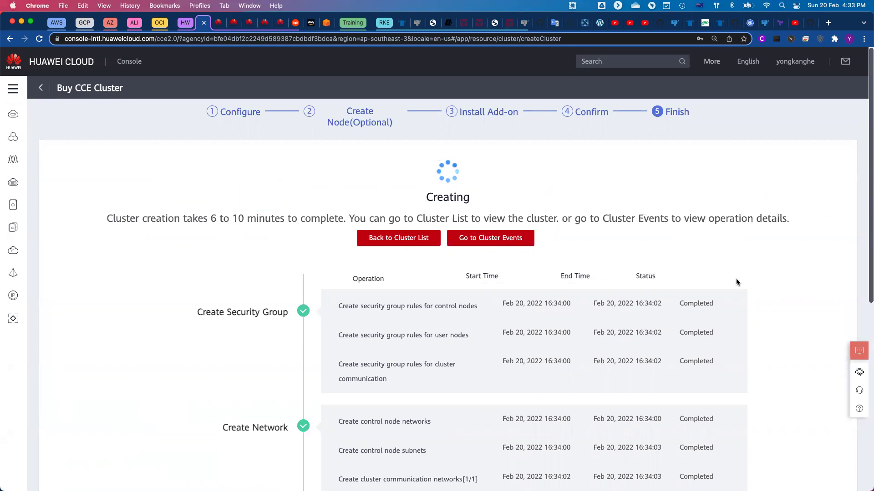
scroll(736, 280, "down", 3)
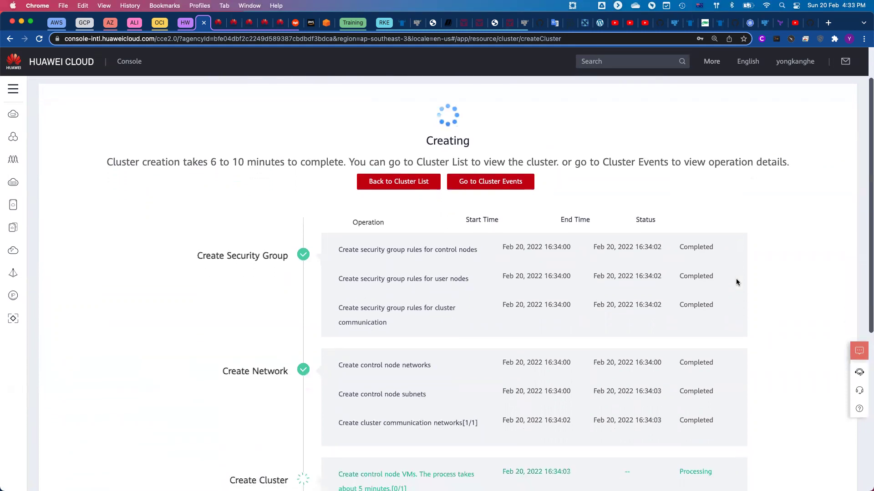
scroll(736, 282, "down", 1)
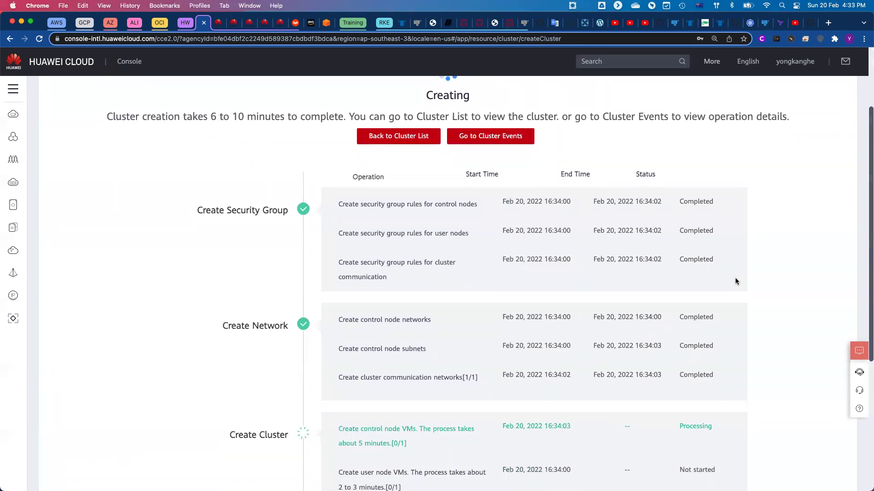
scroll(736, 282, "down", 4)
scroll(736, 282, "down", 5)
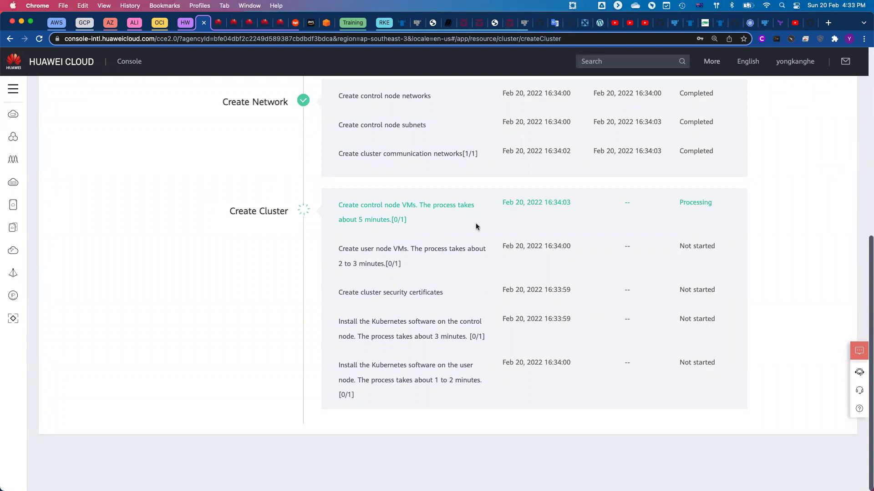
scroll(476, 226, "up", 1)
scroll(476, 225, "up", 1)
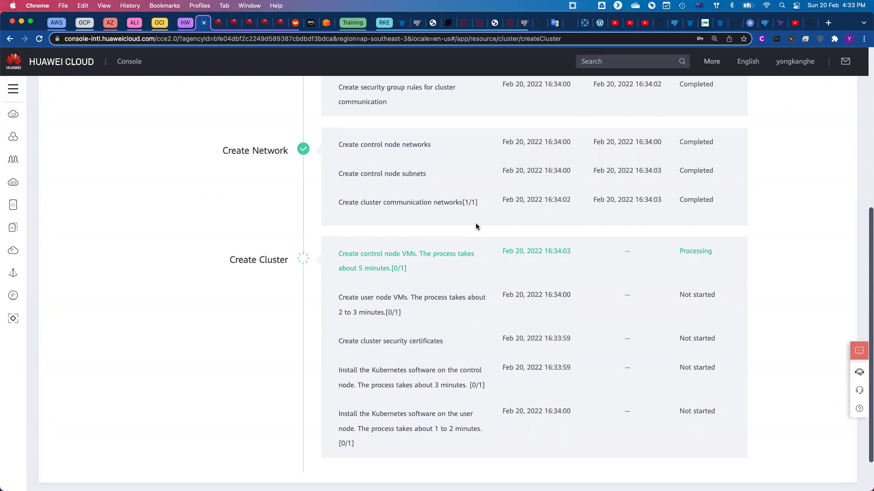
scroll(474, 226, "down", 2)
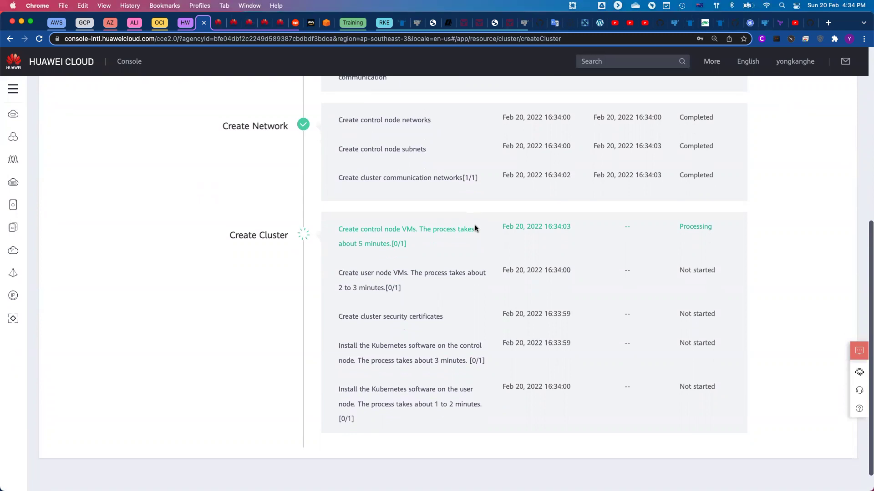
scroll(475, 228, "up", 2)
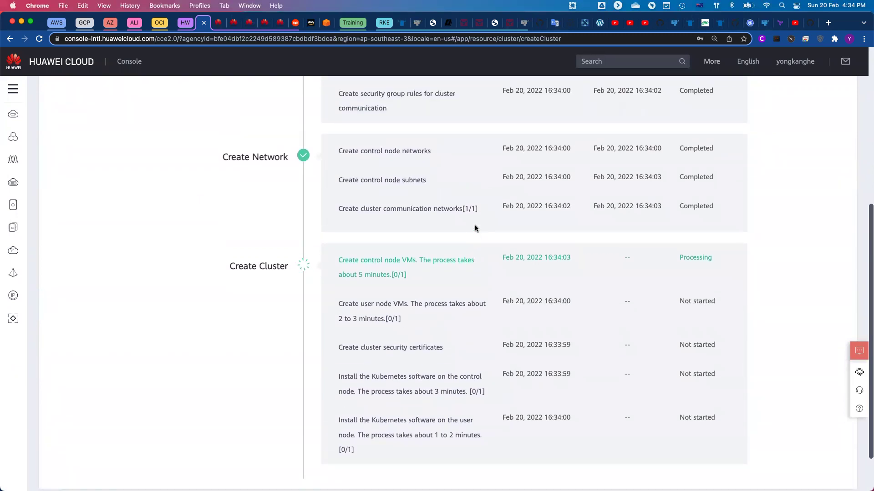
scroll(475, 228, "down", 1)
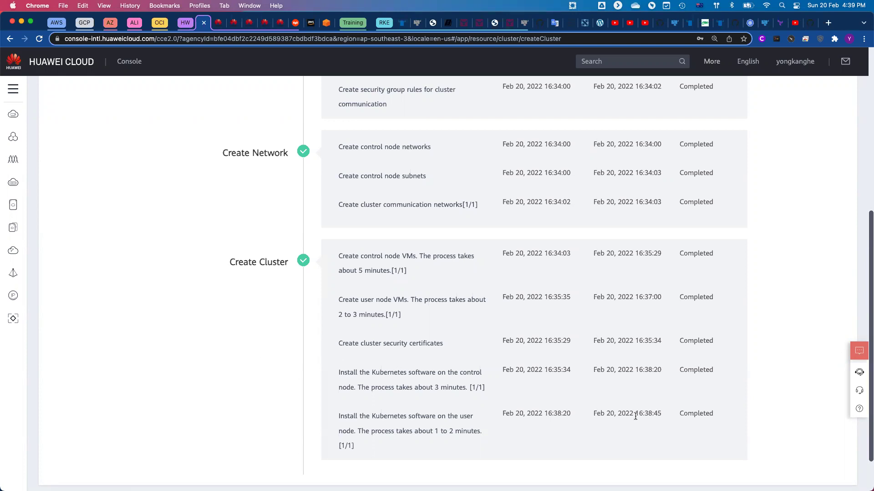
scroll(643, 404, "up", 5)
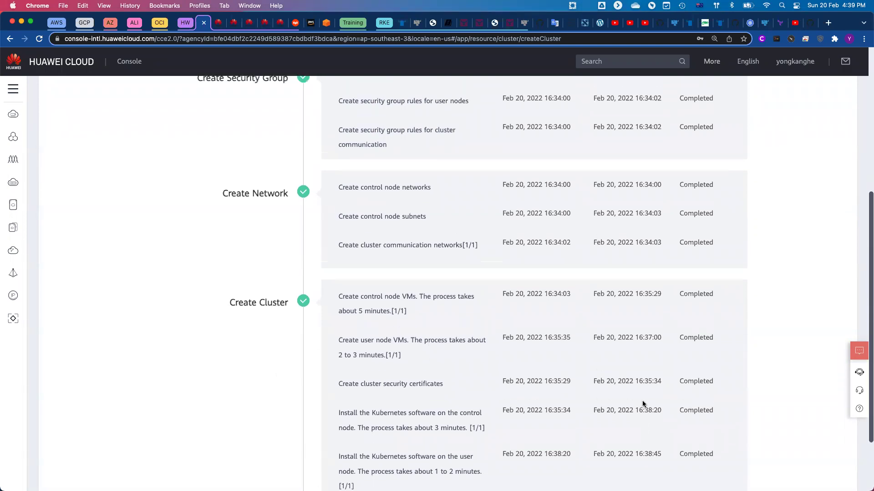
left_click_drag(548, 184, 558, 186)
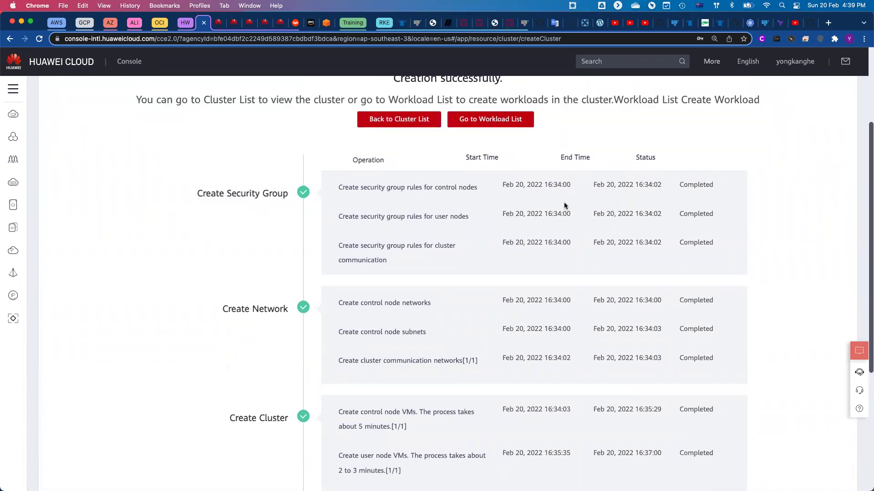
scroll(604, 282, "down", 6)
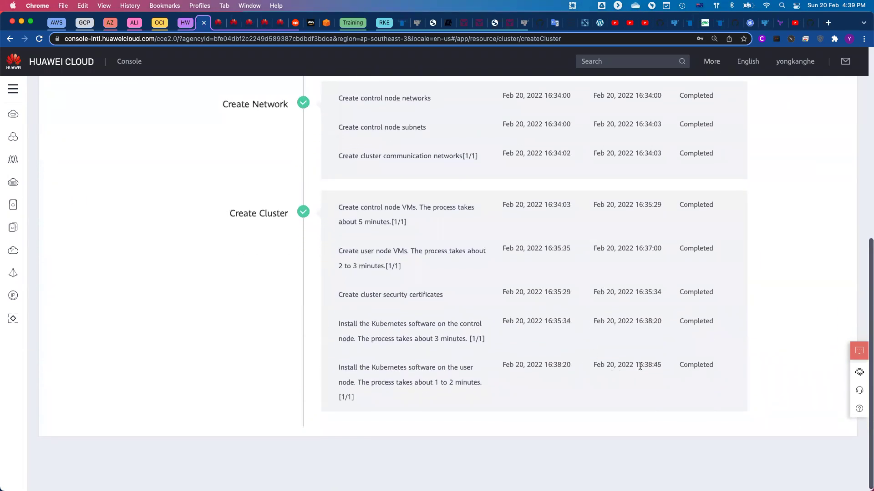
left_click_drag(635, 364, 662, 366)
scroll(669, 369, "up", 1)
scroll(669, 373, "up", 5)
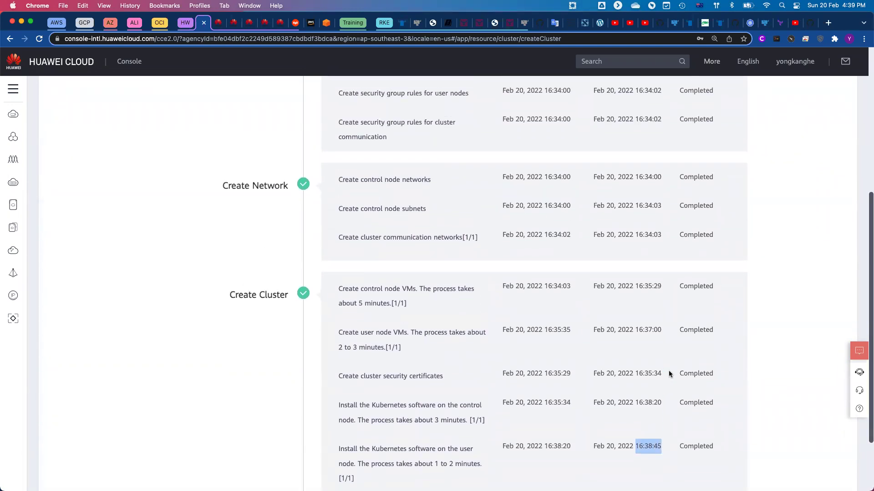
scroll(669, 373, "down", 6)
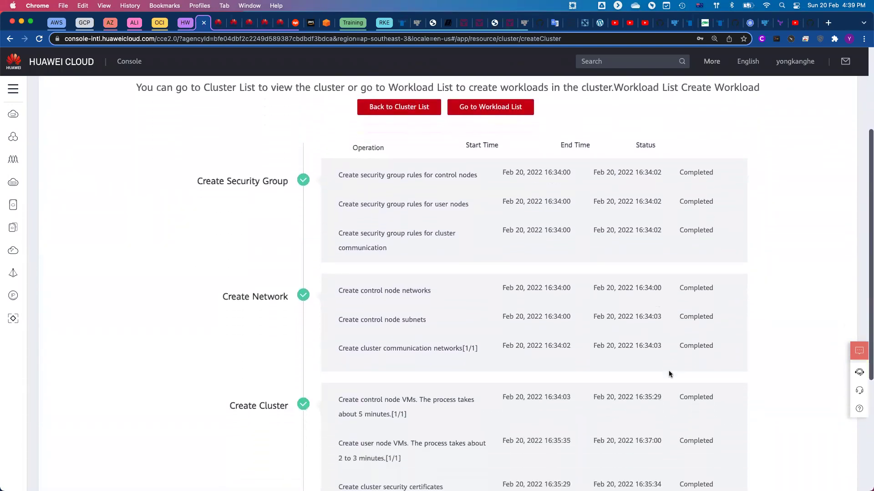
scroll(667, 370, "up", 1)
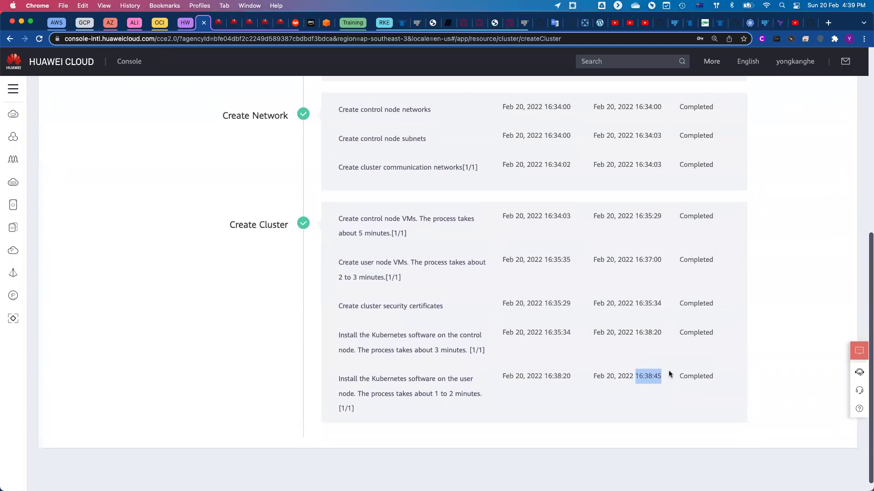
left_click(668, 371)
scroll(668, 370, "up", 5)
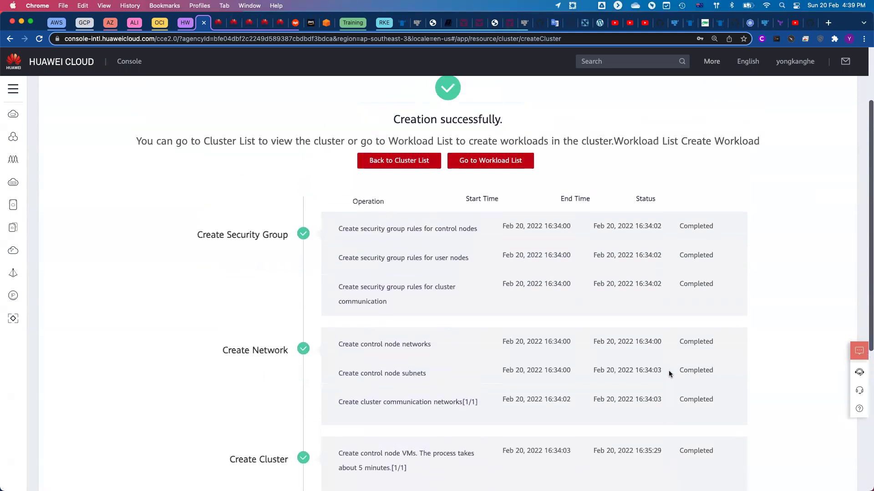
scroll(668, 371, "up", 2)
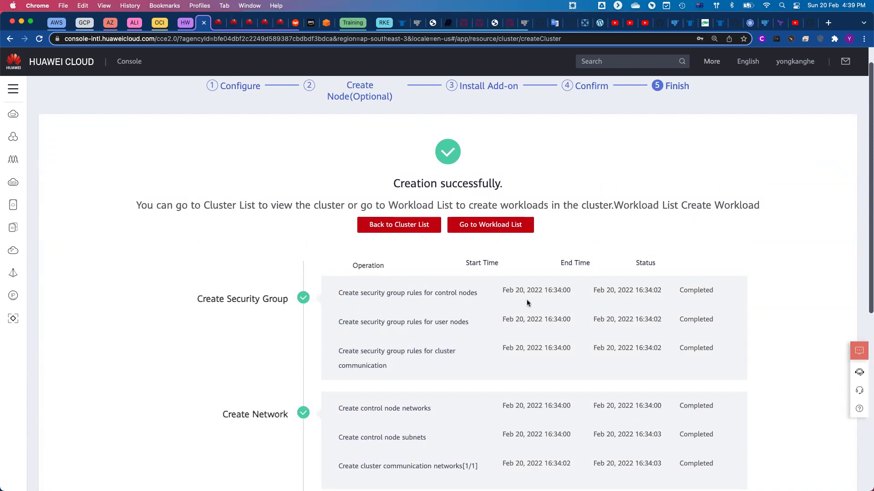
Return to the Clusters list and review cce4yong1's card: v1.19, 4 vCPUs, 16 GB memory.
left_click(395, 229)
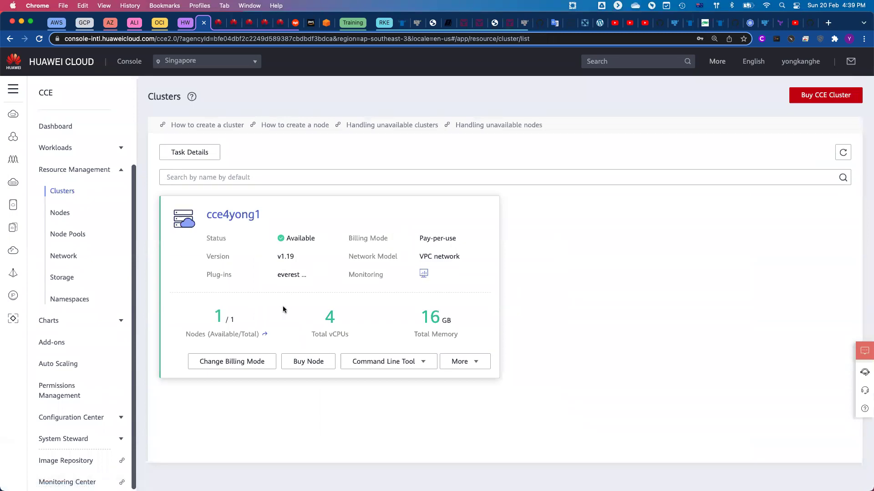
left_click_drag(278, 255, 293, 257)
left_click_drag(296, 319, 478, 321)
left_click(477, 322)
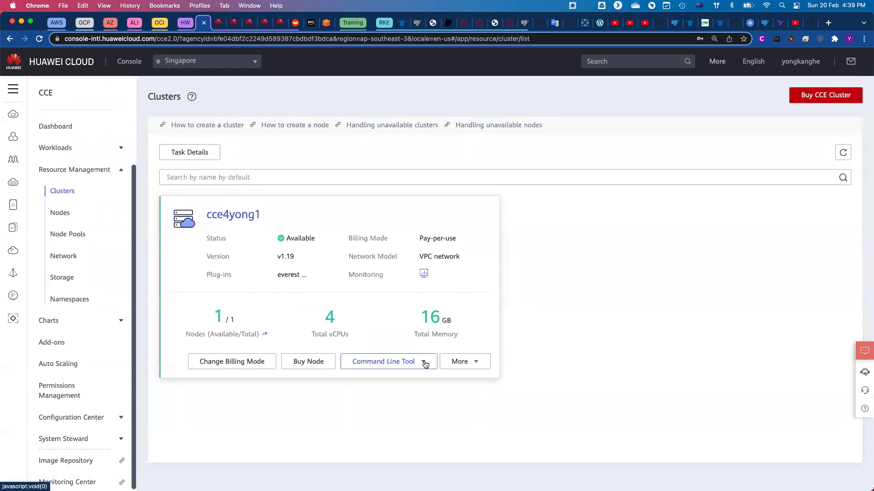
left_click(425, 364)
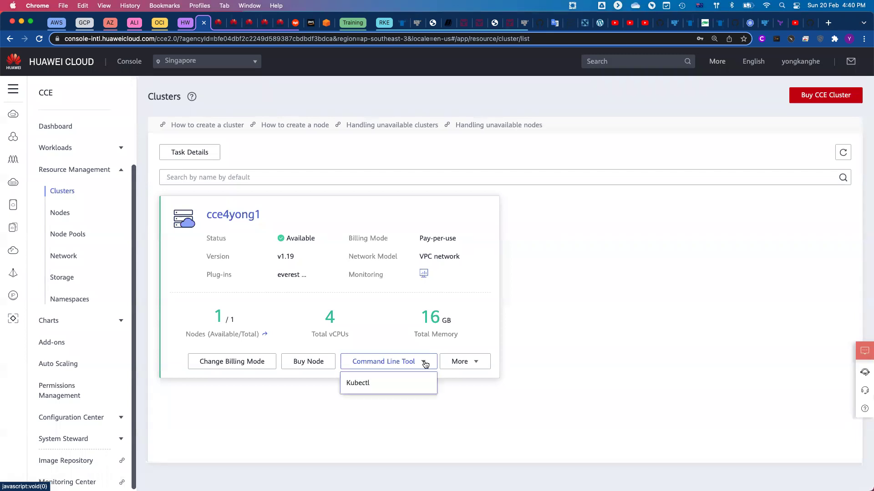
Open cce4yong1's Kubectl access instructions and locate the kubeconfig download step.
left_click(362, 383)
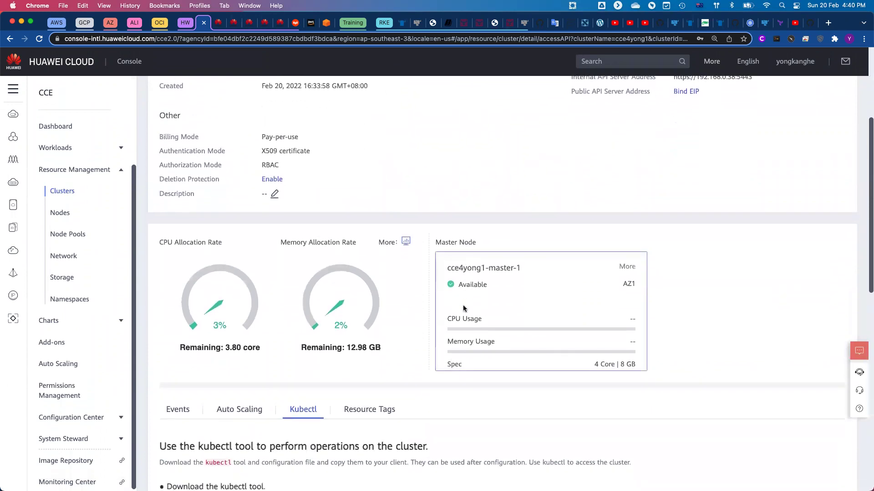
scroll(463, 305, "down", 5)
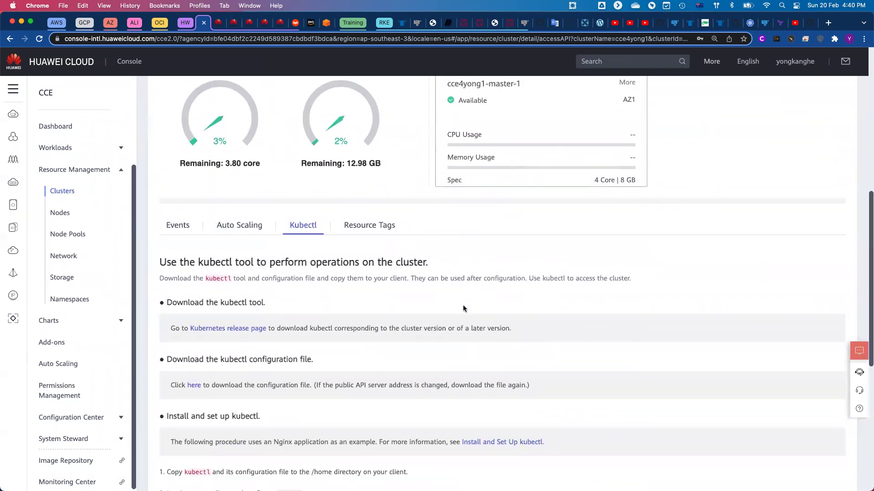
scroll(463, 308, "down", 2)
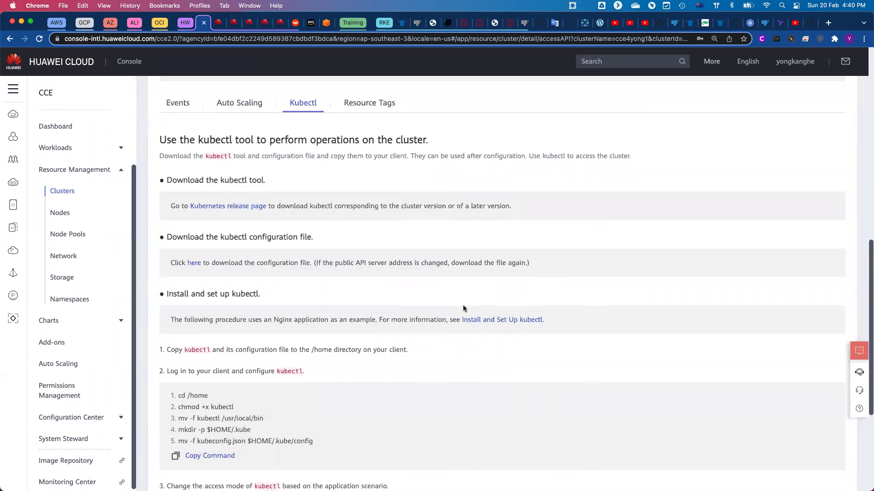
scroll(463, 309, "down", 2)
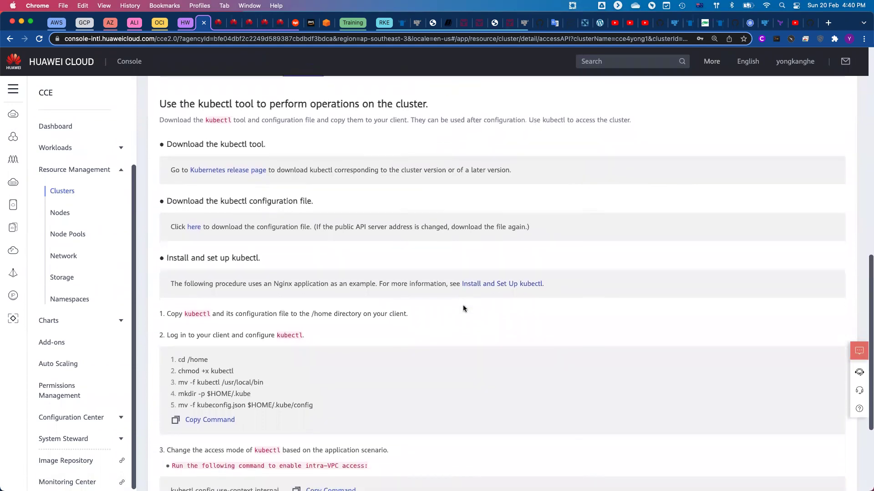
scroll(465, 306, "up", 1)
left_click_drag(167, 228, 322, 234)
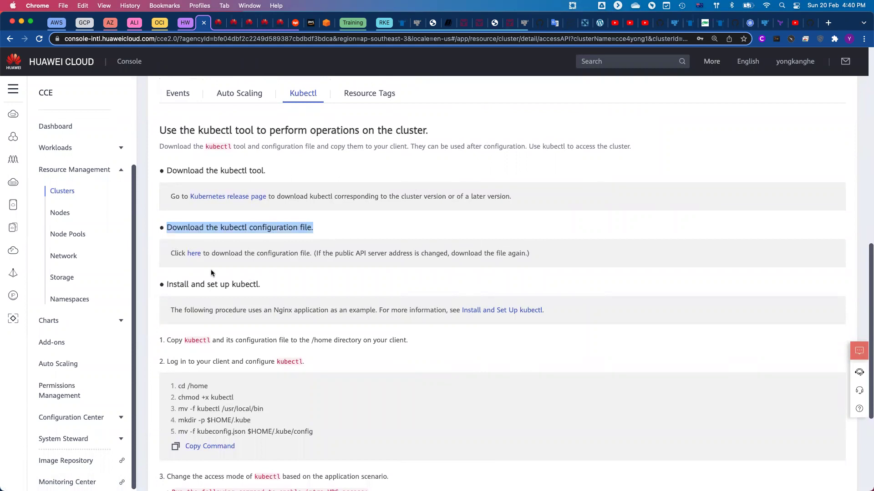
Download the kubeconfig with a 5-year certificate, replacing the existing cce-kubeconfig.json.
left_click(193, 253)
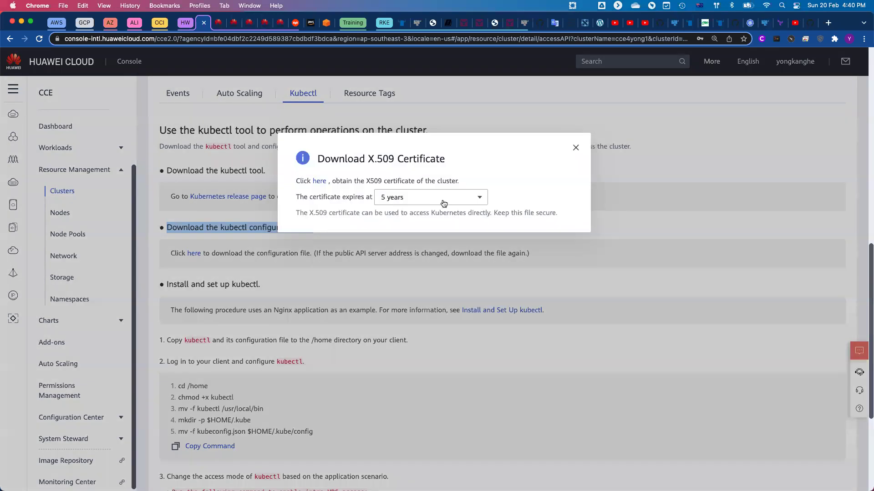
left_click(448, 203)
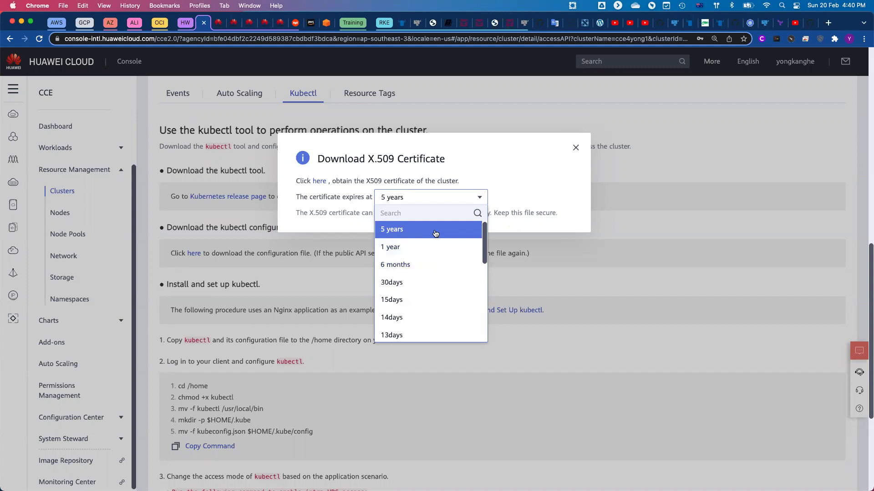
left_click(461, 164)
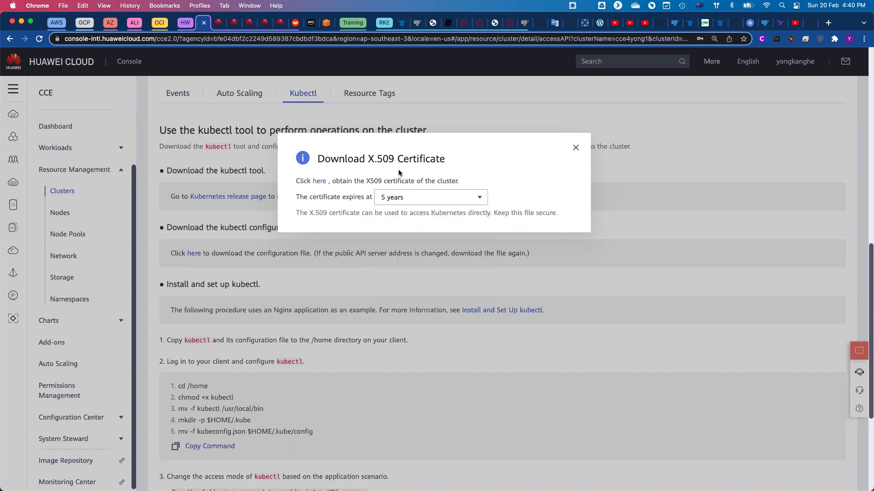
left_click(317, 181)
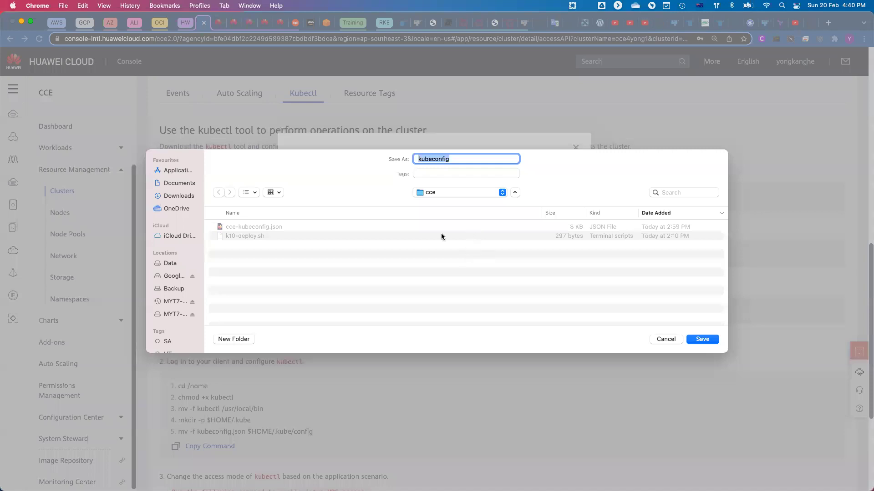
left_click(258, 229)
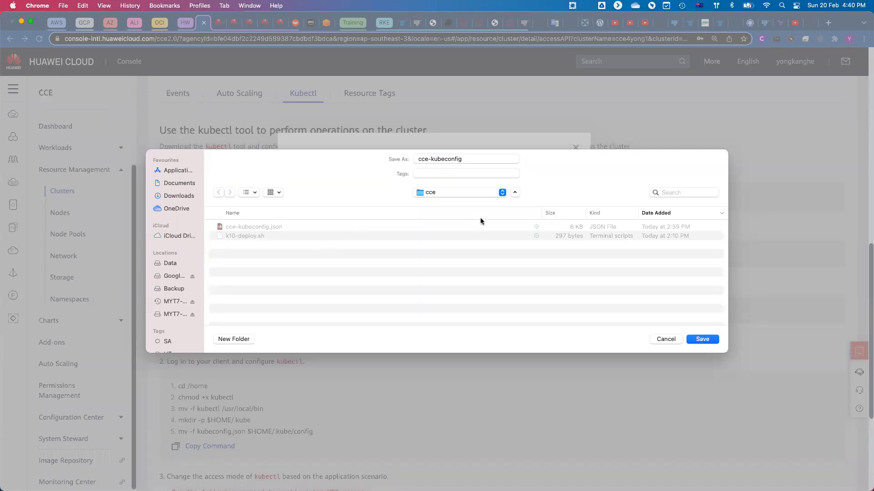
left_click(711, 340)
left_click(468, 297)
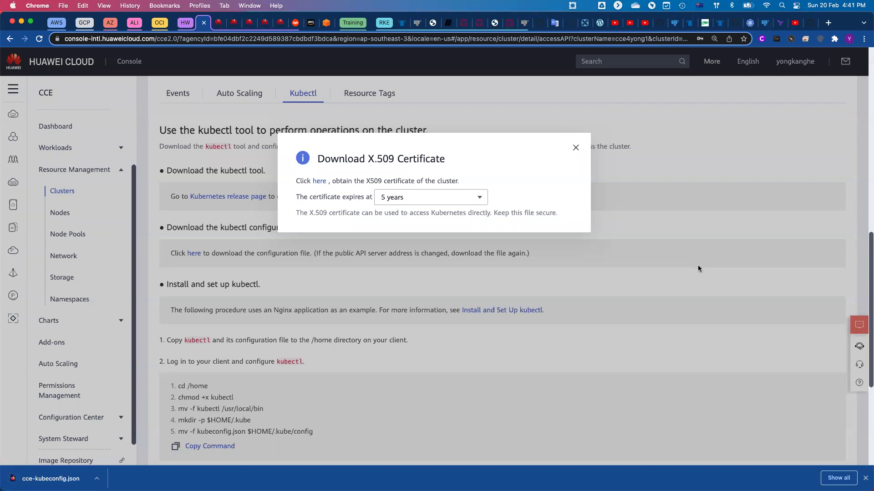
key("ctrl+Right")
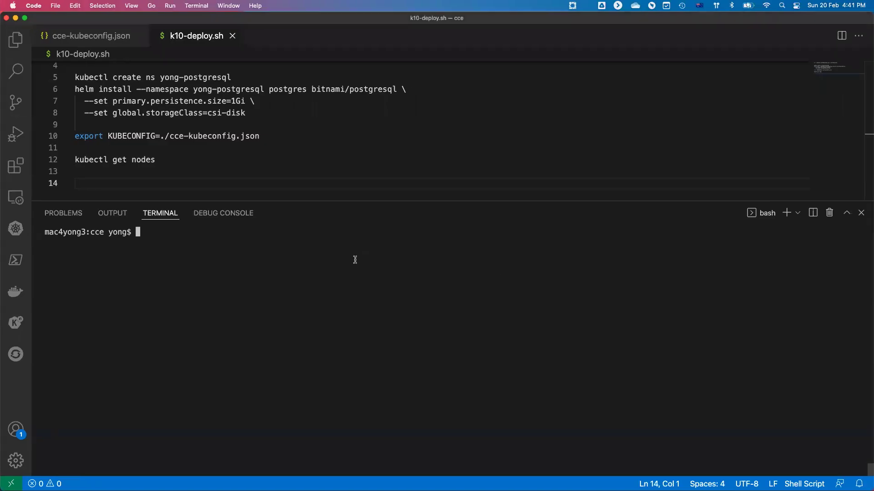
Run the export KUBECONFIG line from k10-deploy.sh in the VS Code terminal.
double_click(143, 137)
left_click(143, 136)
triple_click(142, 136)
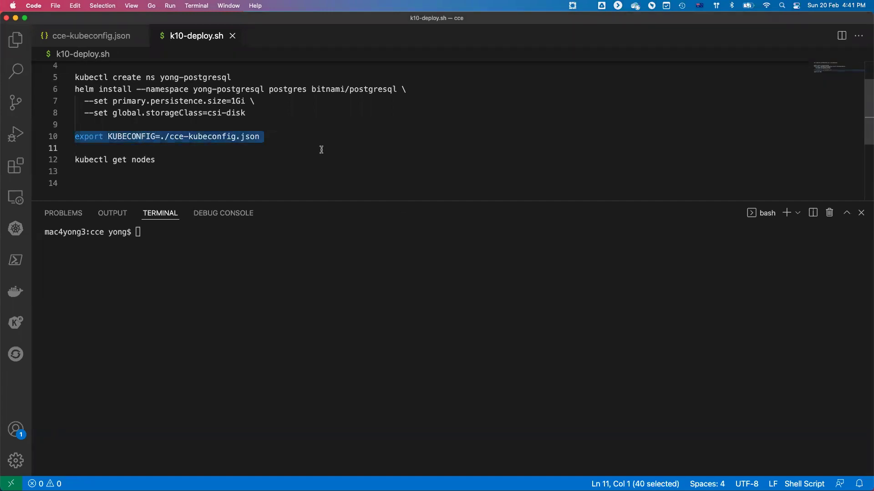
key("shift+Return")
Run kubectl get nodes, then close the console's Download X.509 Certificate dialog.
triple_click(100, 160)
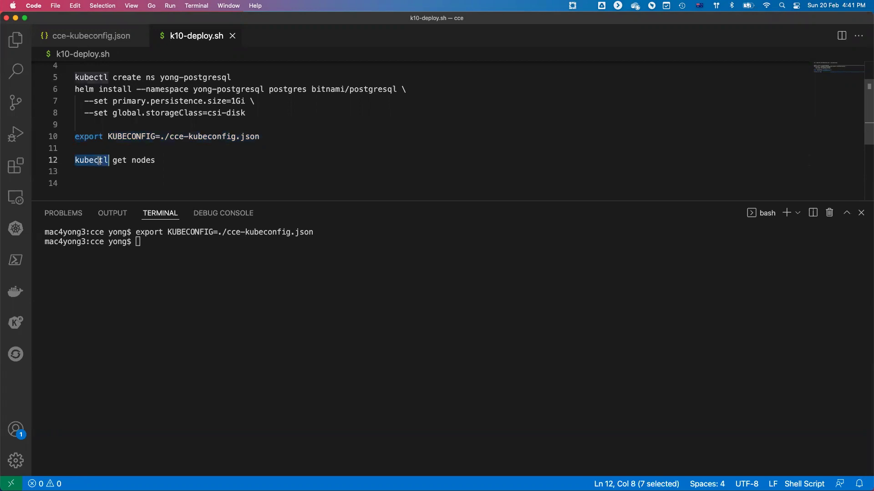
key("shift+Return")
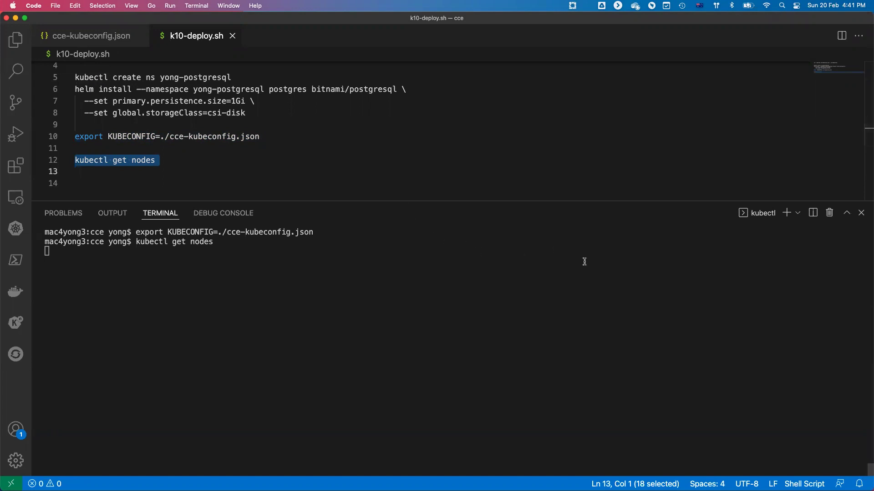
key("ctrl+Left")
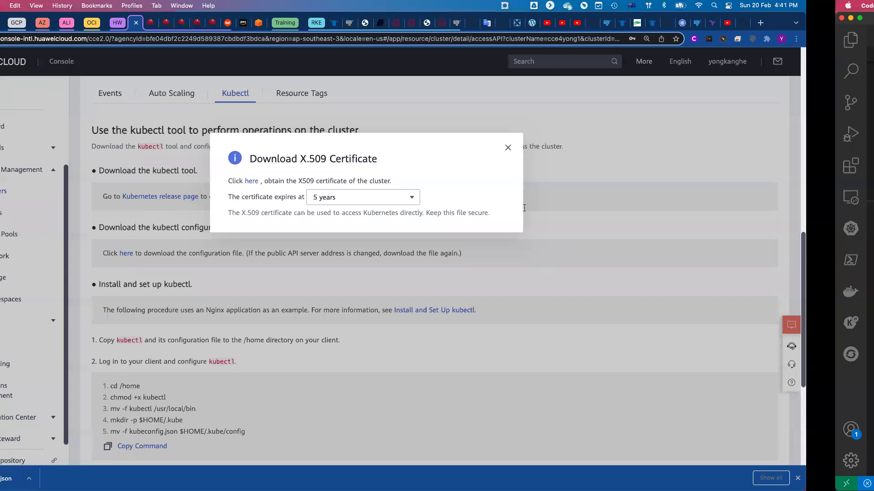
left_click(575, 148)
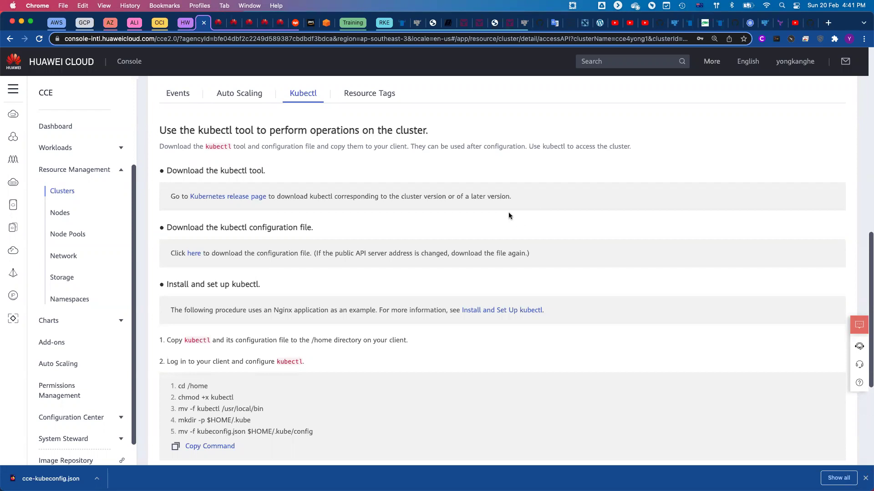
Check the Clusters and Nodes lists, then open cce4yong1's Kubectl access details.
left_click(73, 194)
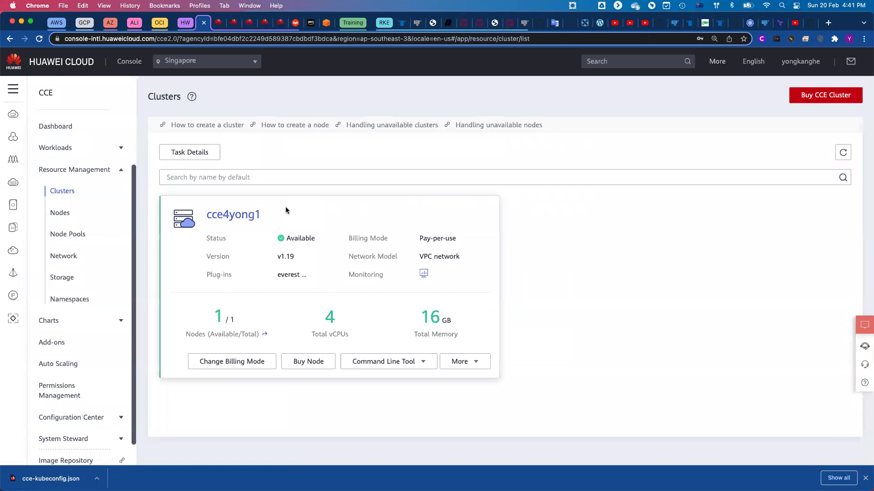
left_click(58, 215)
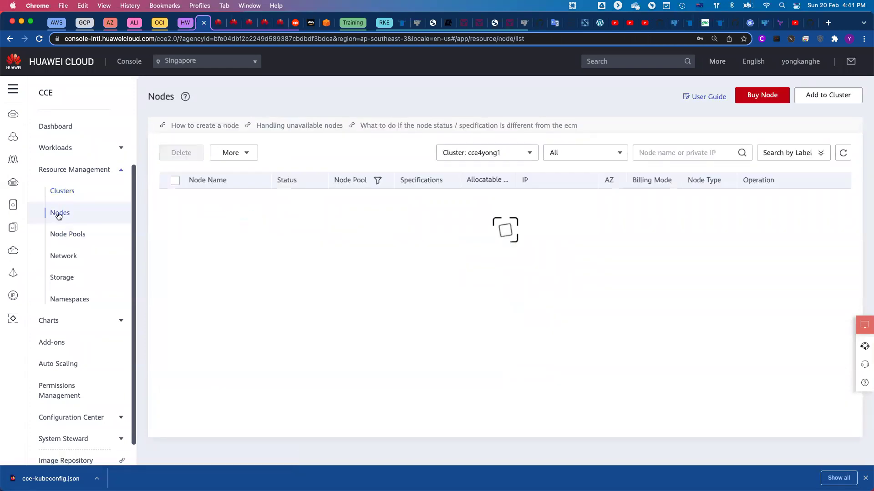
left_click(73, 194)
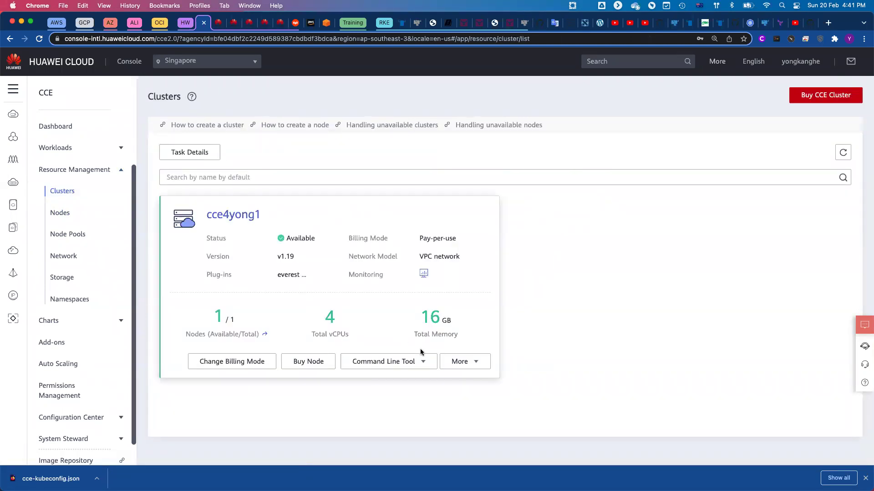
left_click(424, 364)
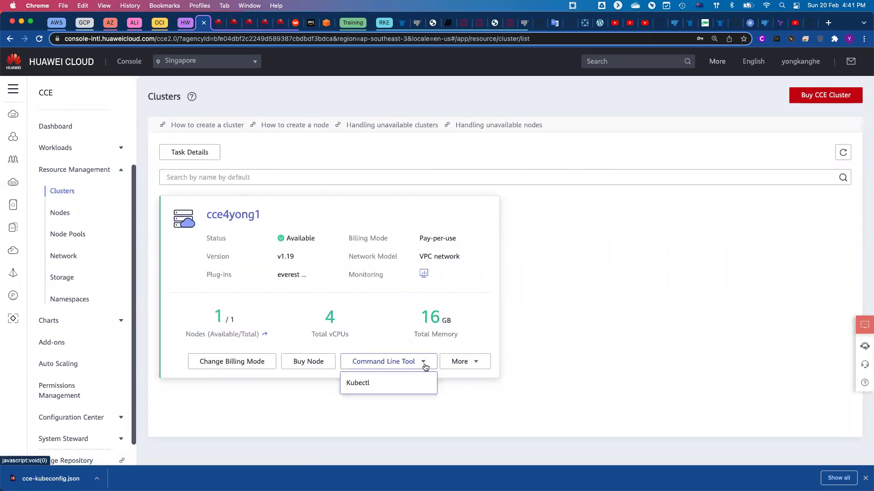
left_click(364, 385)
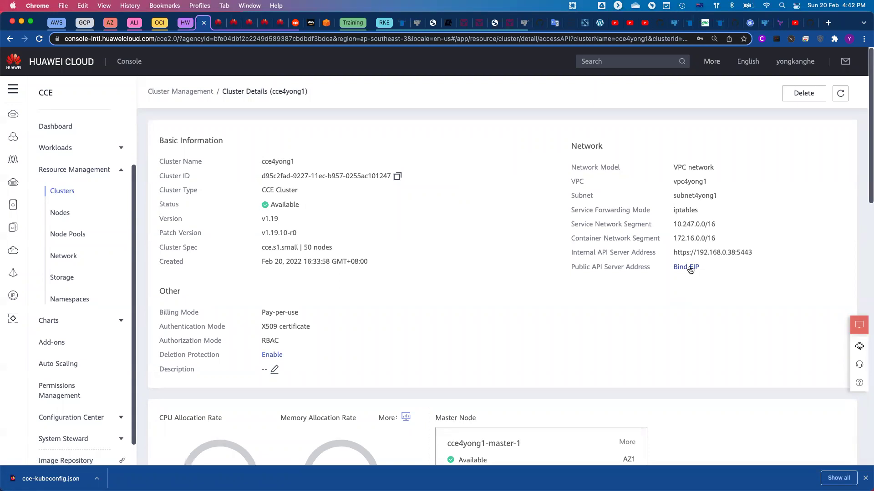
Try binding an EIP to cce4yong1, find none available, and go buy a new one.
left_click(690, 269)
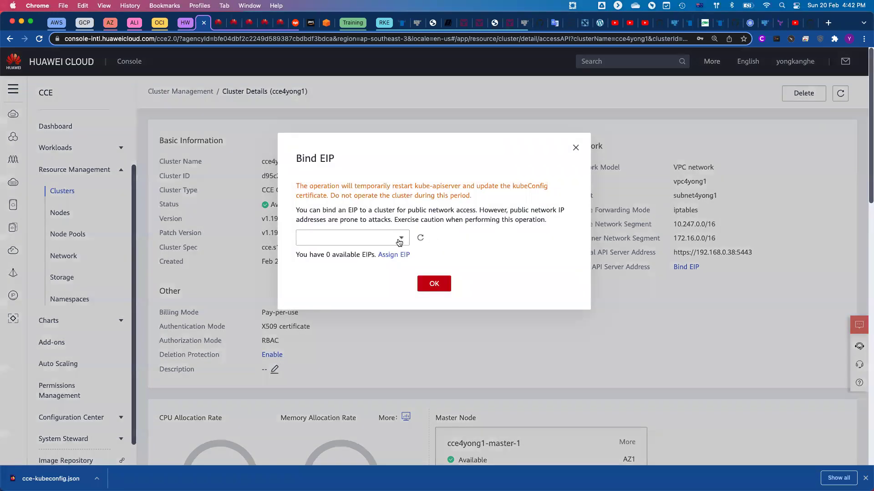
left_click(399, 240)
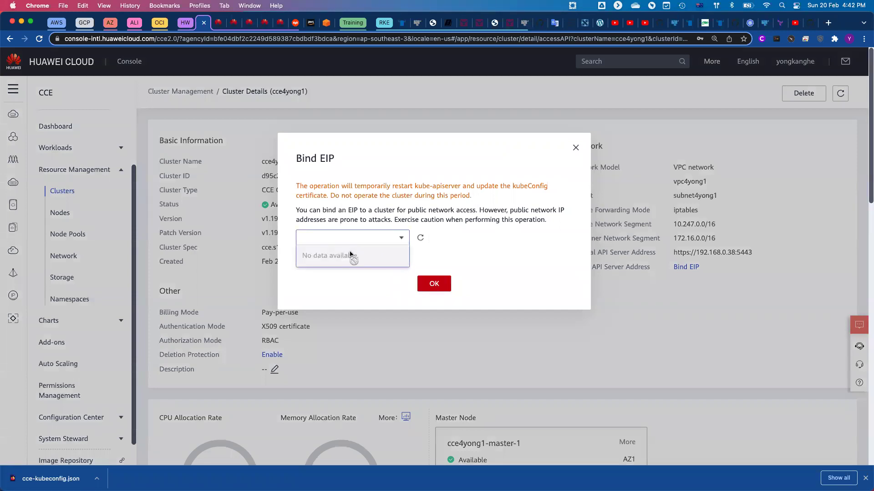
left_click(457, 240)
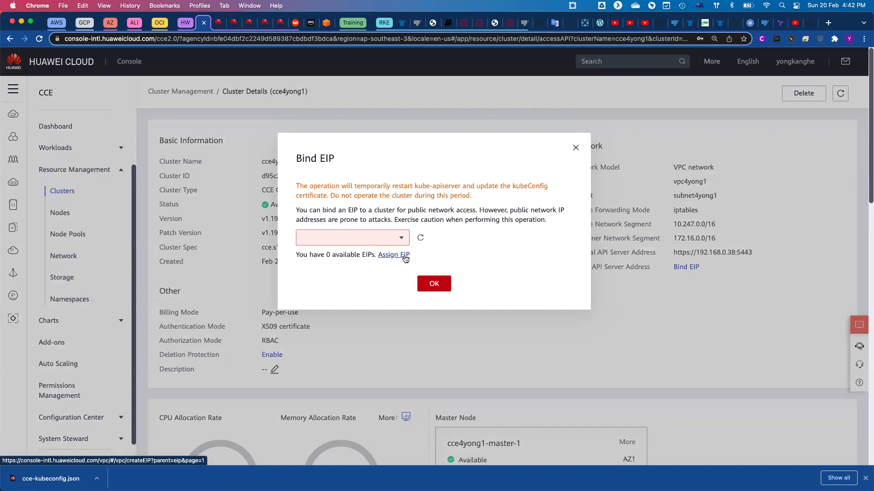
left_click(399, 256)
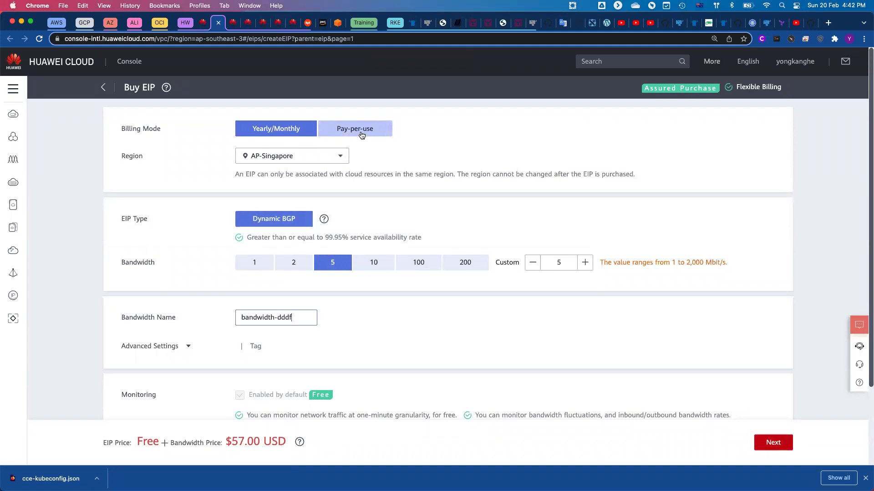
Purchase a pay-per-use 5 Mbit/s EIP and bring it into the cluster's Bind EIP dialog.
left_click(364, 134)
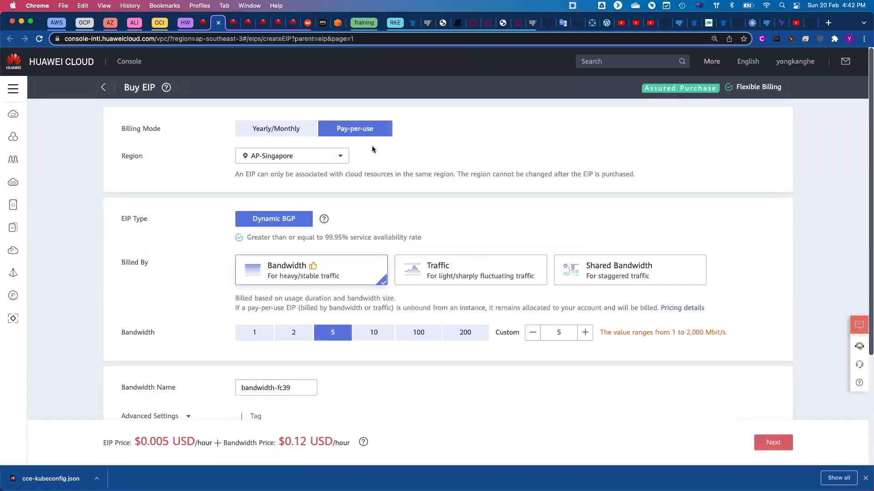
scroll(423, 234, "down", 3)
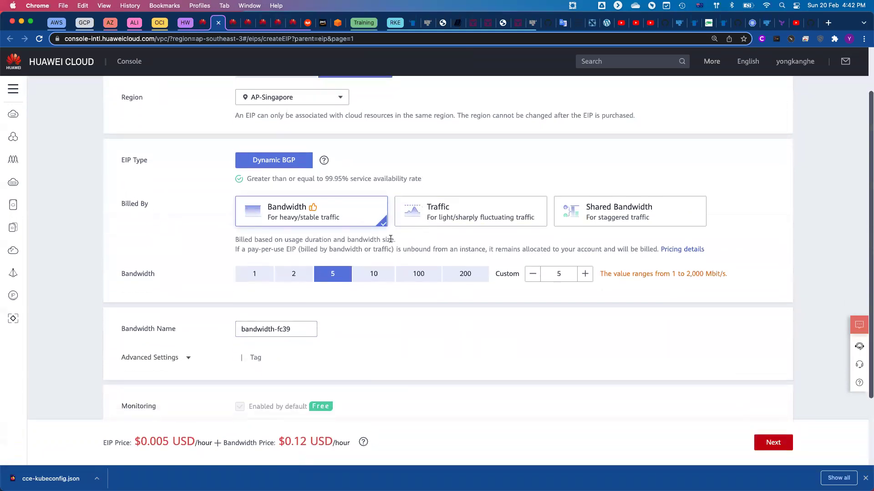
scroll(433, 296, "down", 1)
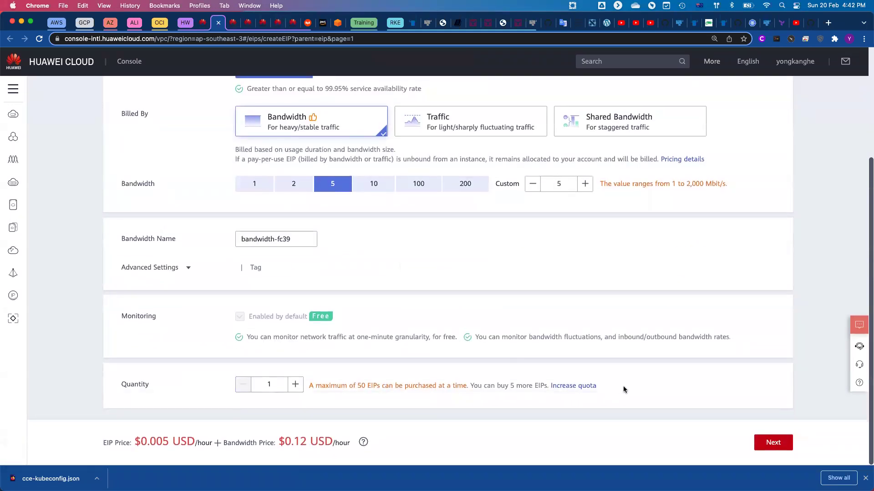
left_click(775, 441)
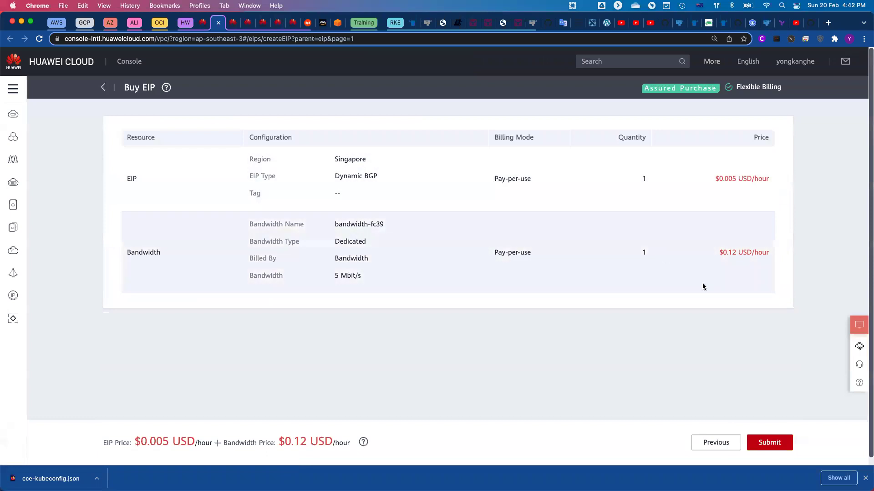
left_click(770, 442)
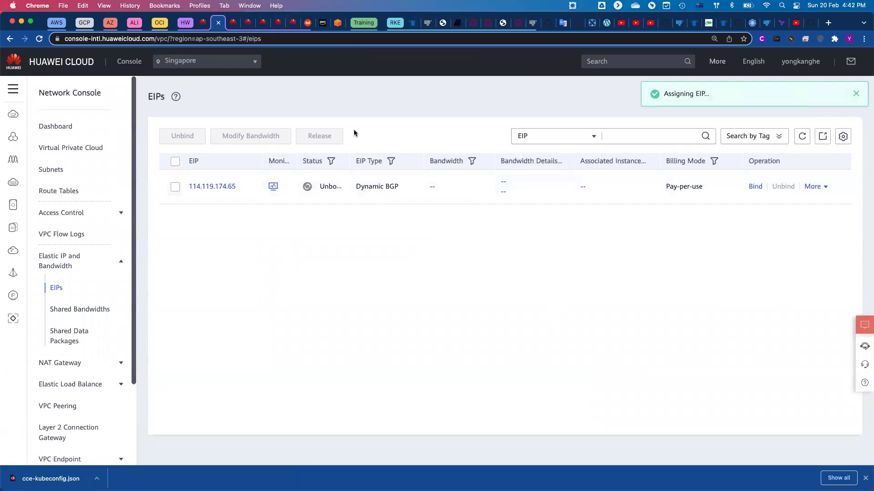
left_click(203, 25)
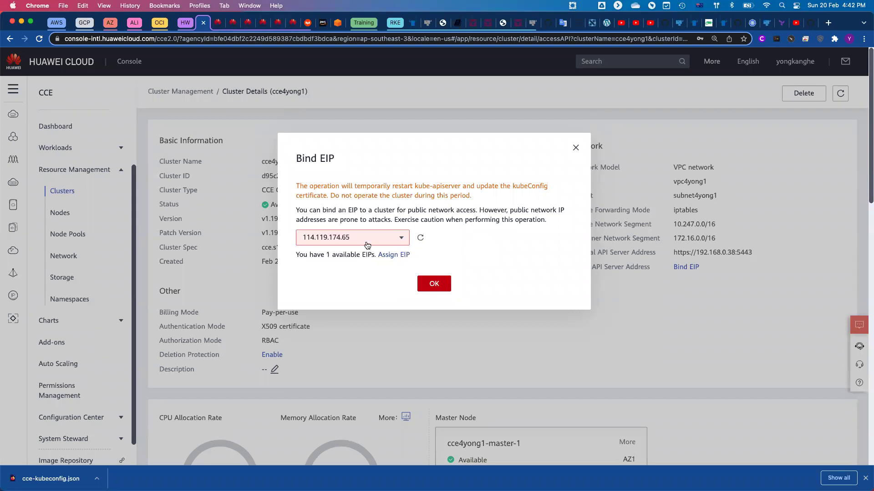
left_click(434, 285)
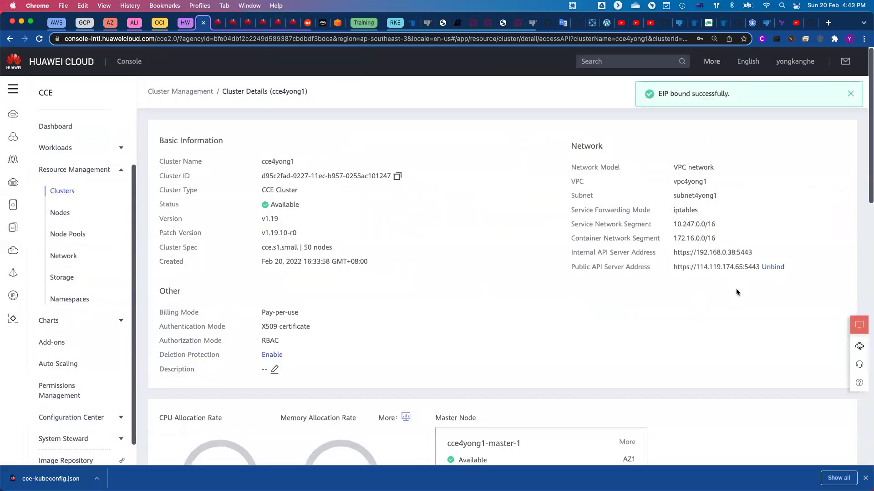
left_click_drag(673, 267, 768, 269)
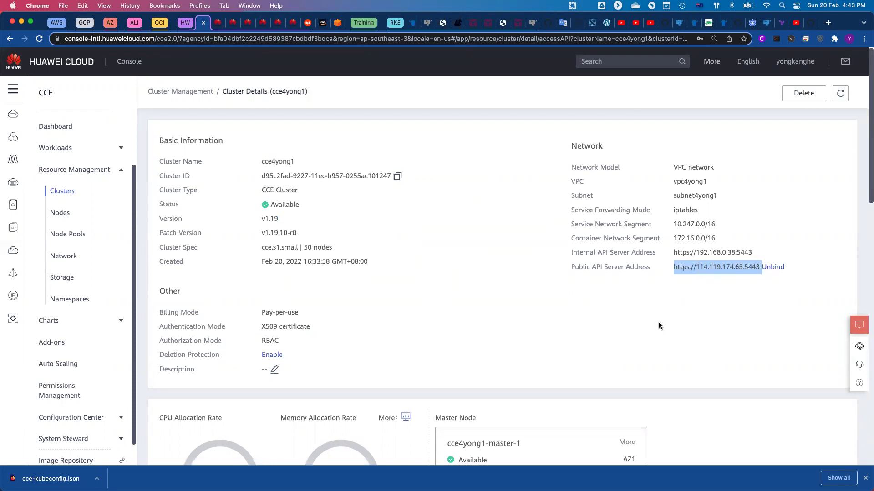
scroll(571, 322, "down", 5)
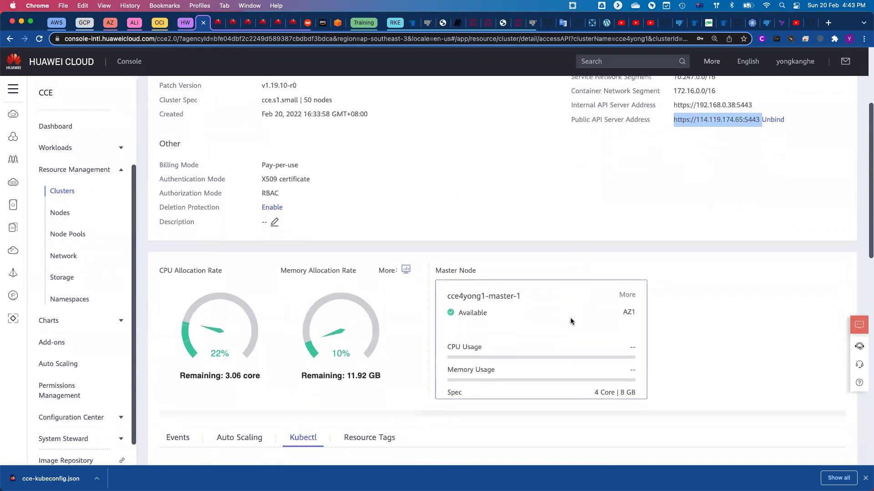
scroll(571, 321, "down", 5)
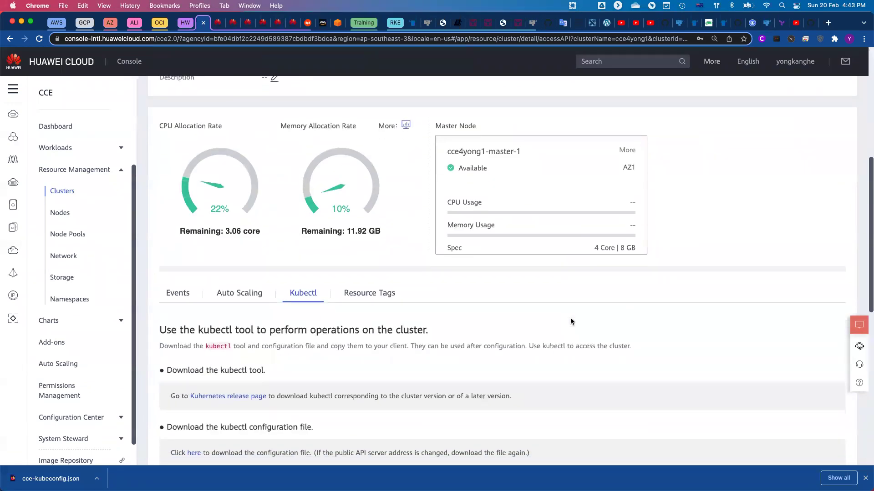
scroll(571, 321, "down", 5)
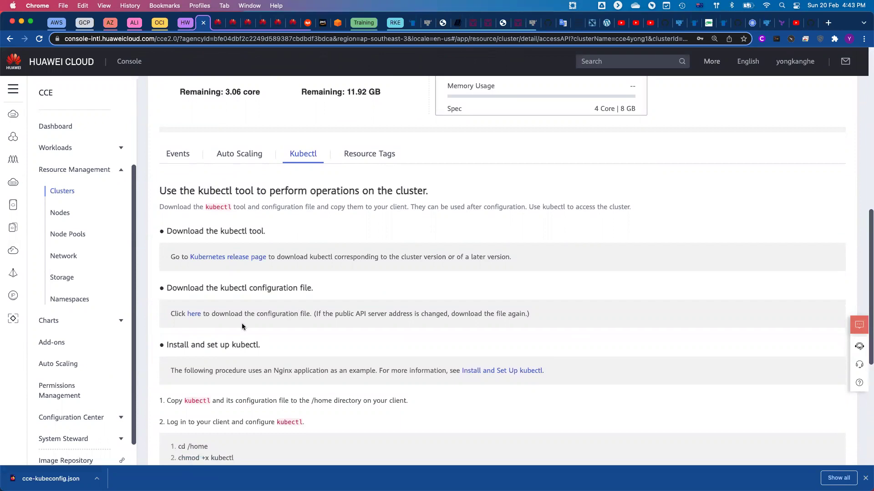
Download the kubeconfig again, overwriting cce-kubeconfig.json with the public-endpoint version.
left_click(192, 317)
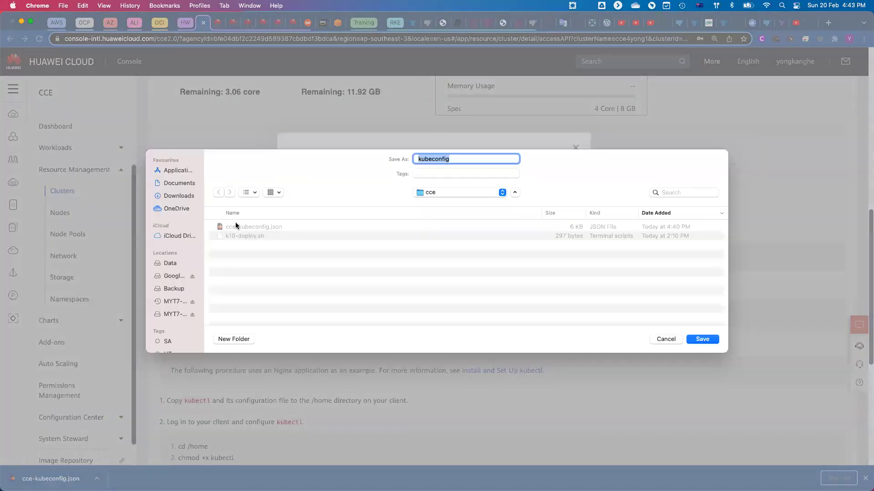
left_click(236, 226)
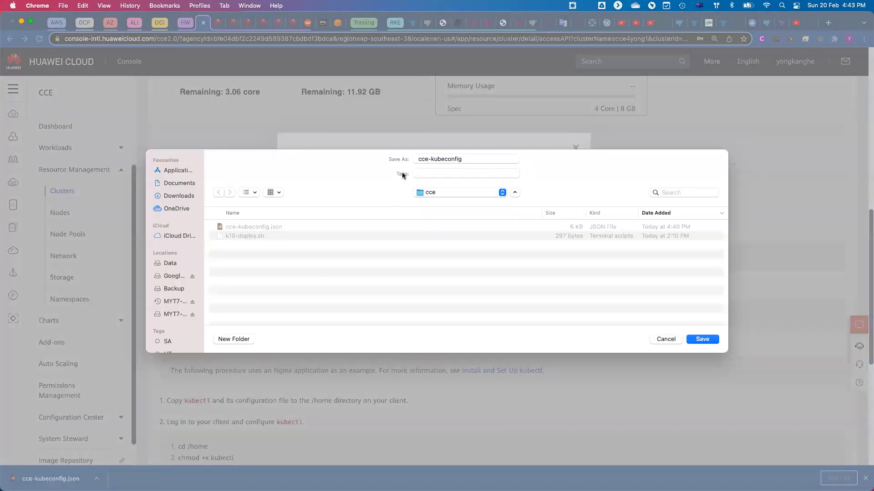
left_click(706, 340)
left_click(470, 296)
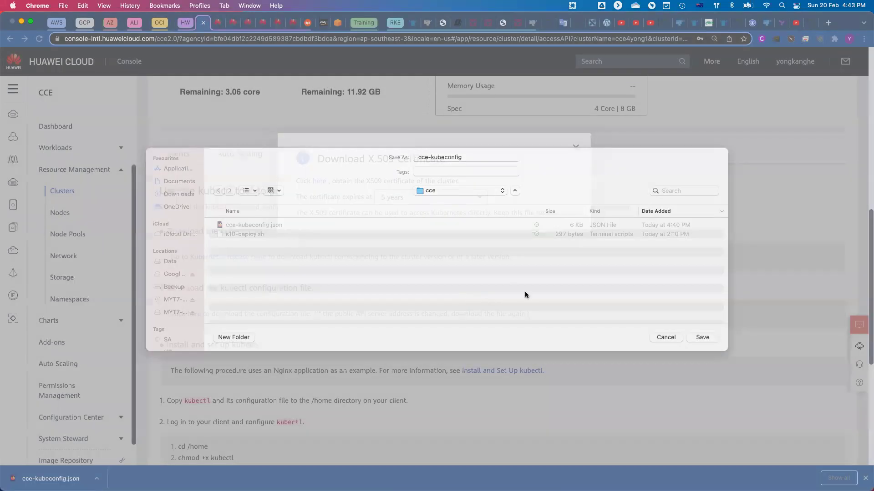
key("ctrl+Right")
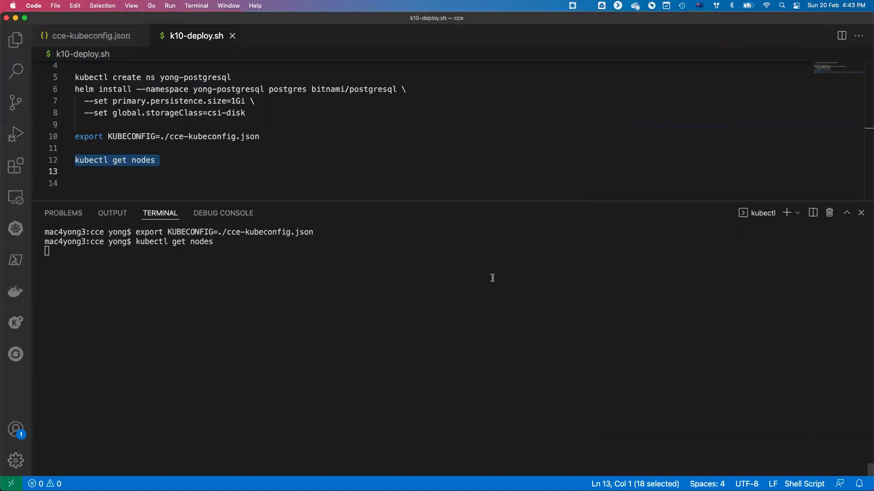
Rerun kubectl get nodes in the VS Code terminal.
left_click(306, 292)
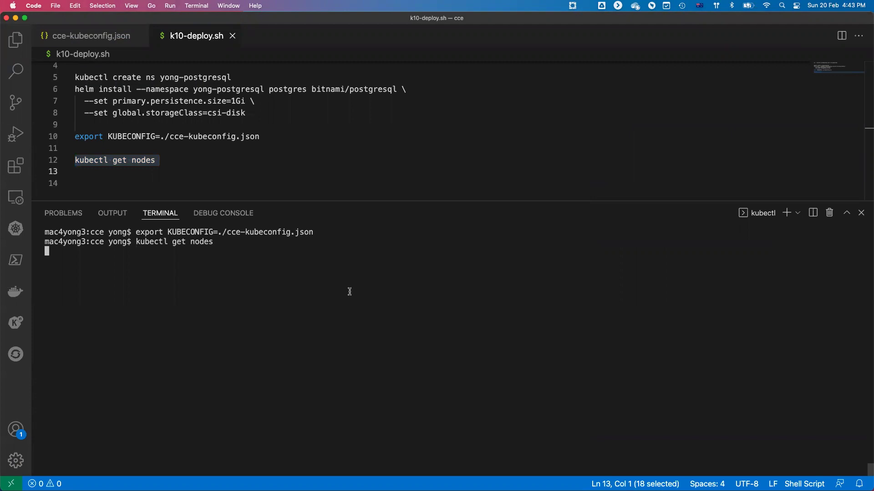
key("ctrl+Left")
key("ctrl+Right")
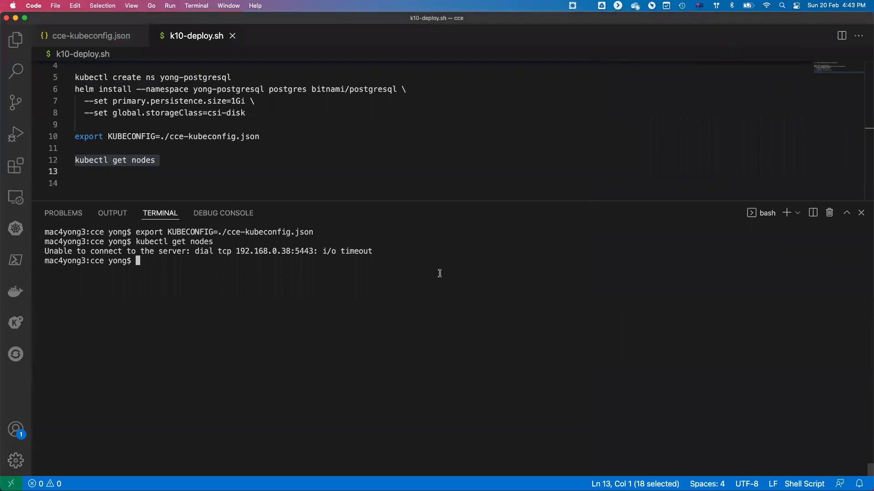
key("Up")
key("Return")
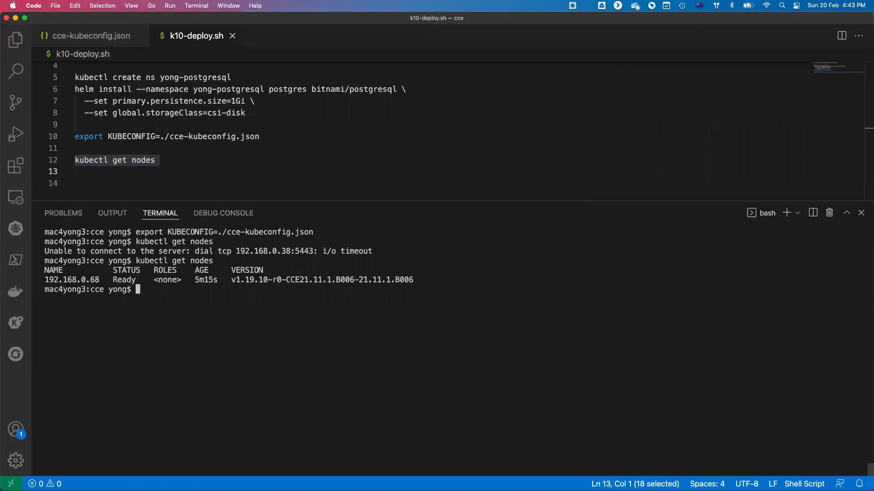
Highlight node 192.168.0.68's 5m15s age and v1.19.10 version in the output.
double_click(199, 279)
left_click_drag(235, 280, 259, 281)
left_click_drag(290, 280, 308, 281)
key("super+c")
key("ctrl+Left")
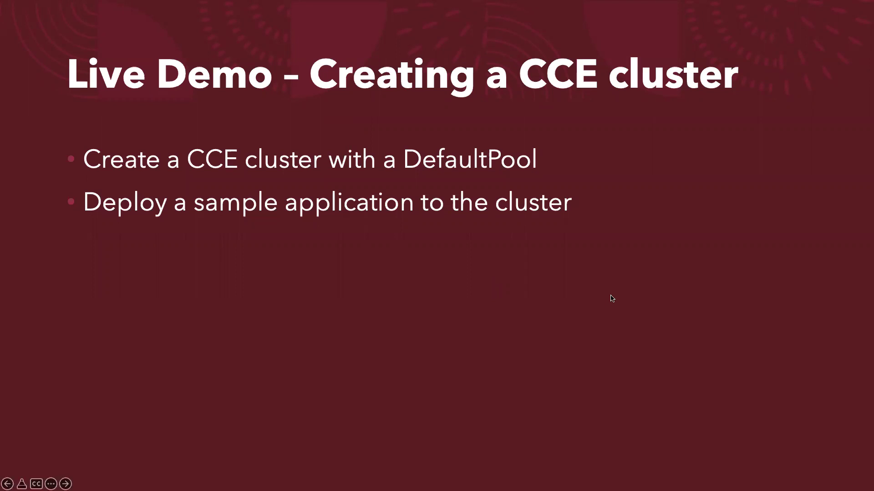
Move the slideshow forward from the Live Demo slide to the cluster-verification slide.
left_click(654, 295)
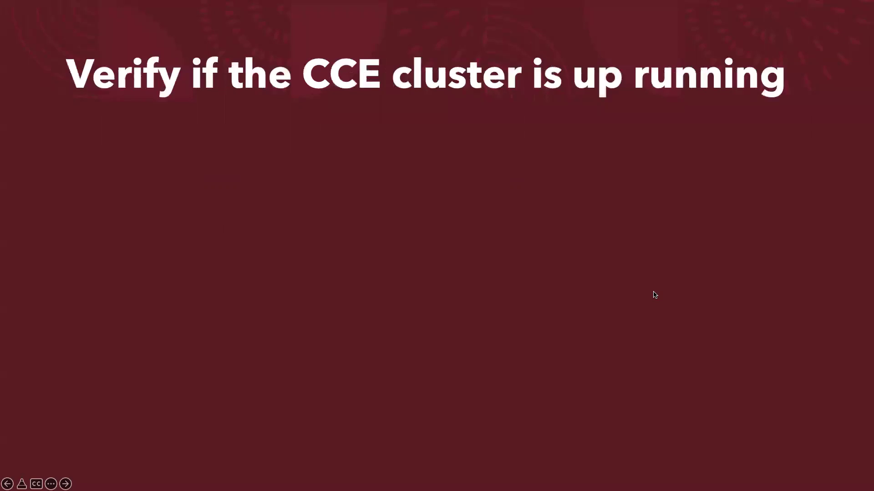
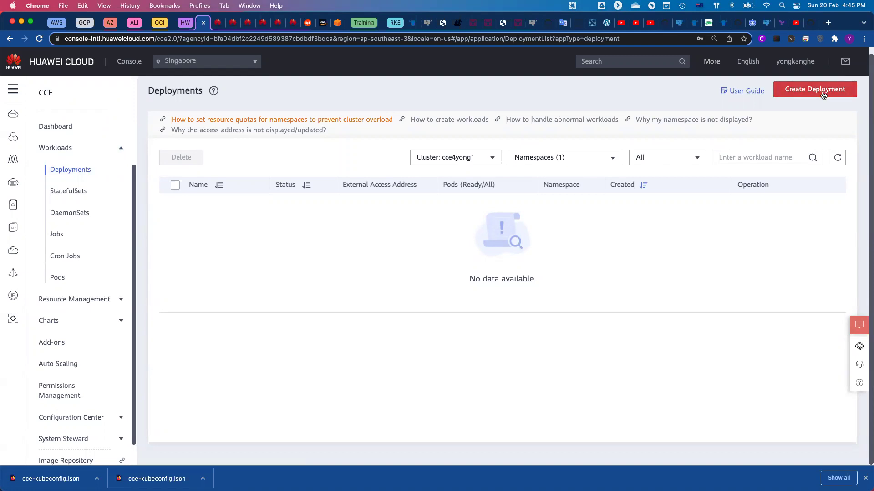
Begin a new Deployment named mysql on cluster cce4yong1.
left_click(804, 95)
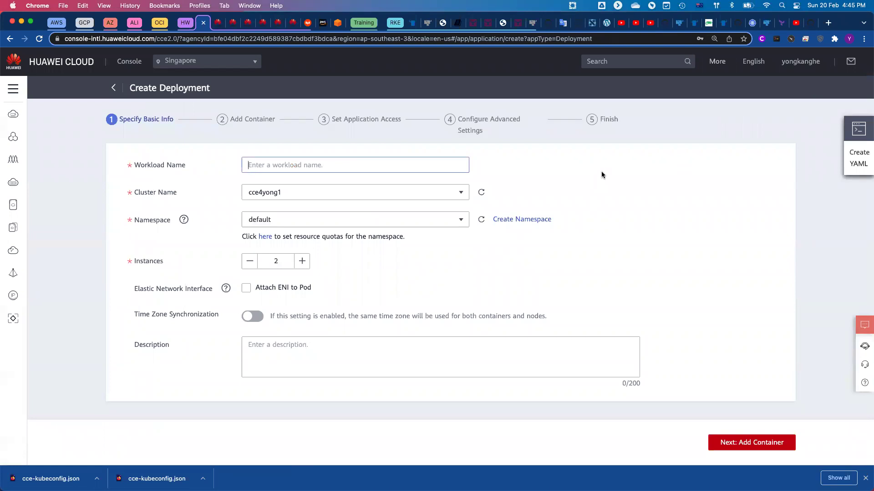
type("mysql")
left_click(333, 201)
left_click(332, 199)
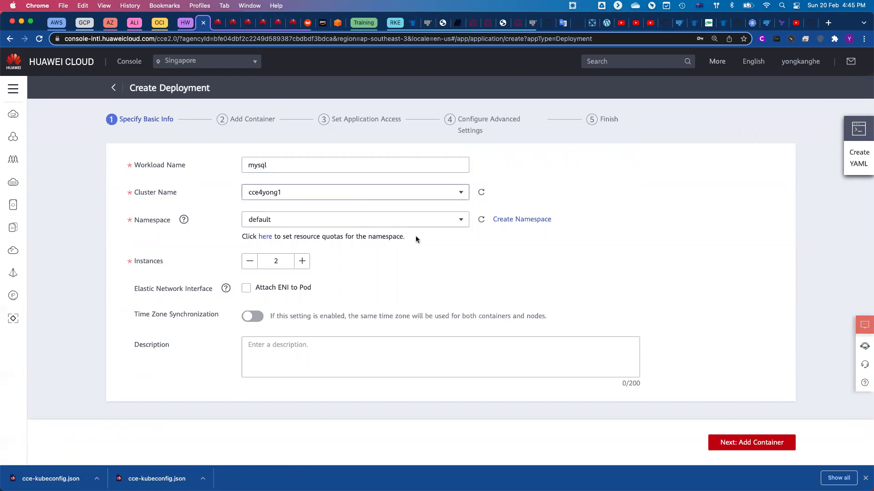
Create the yong-mysql namespace and set the instance count to 1.
left_click(517, 220)
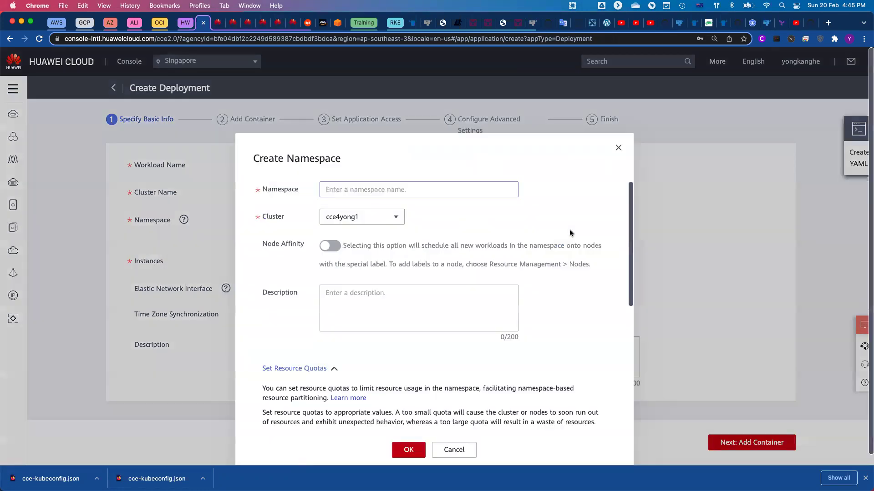
type("yong-")
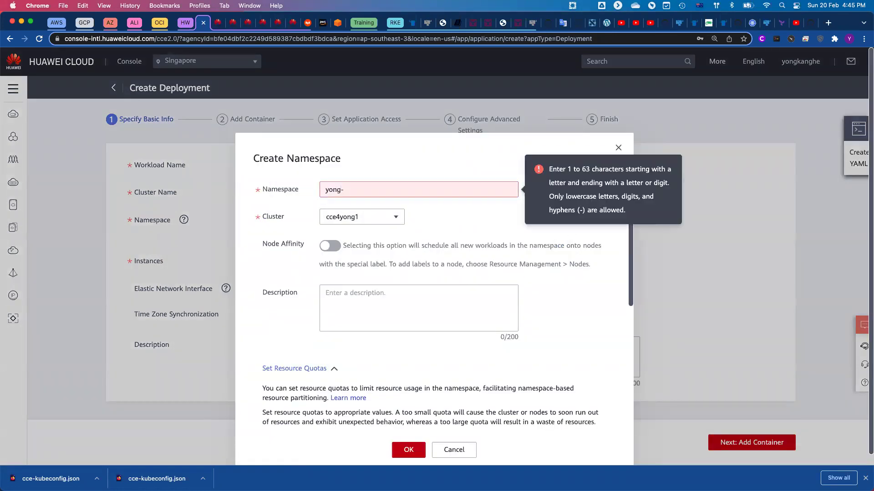
type("mysql")
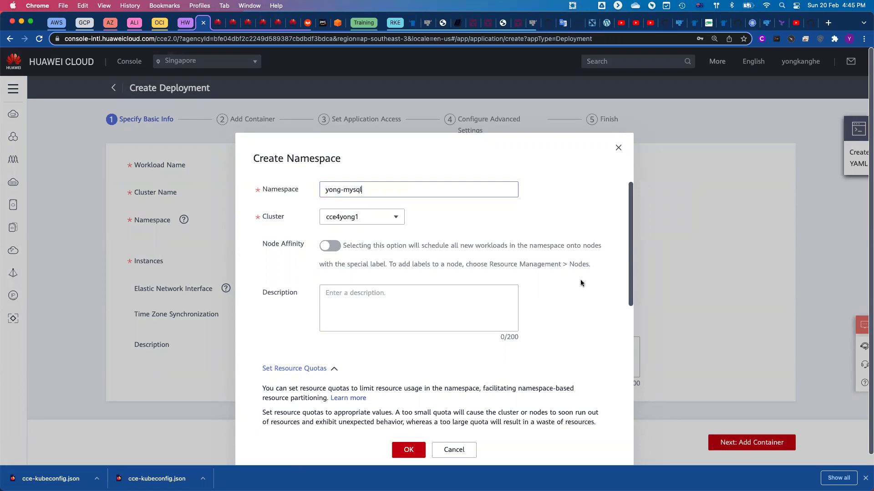
left_click(408, 450)
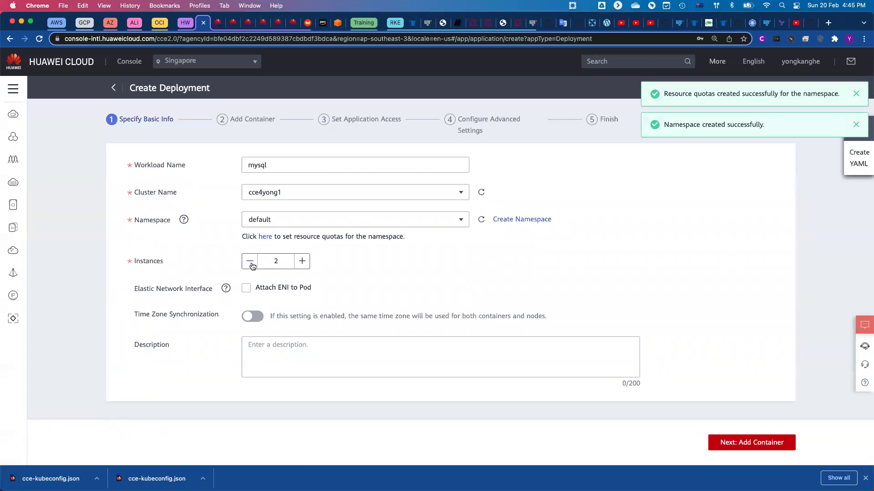
left_click(248, 266)
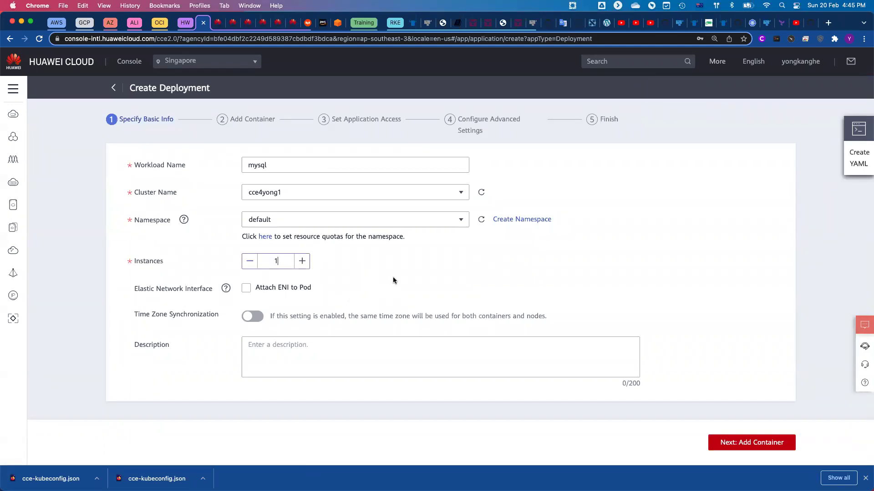
left_click(752, 446)
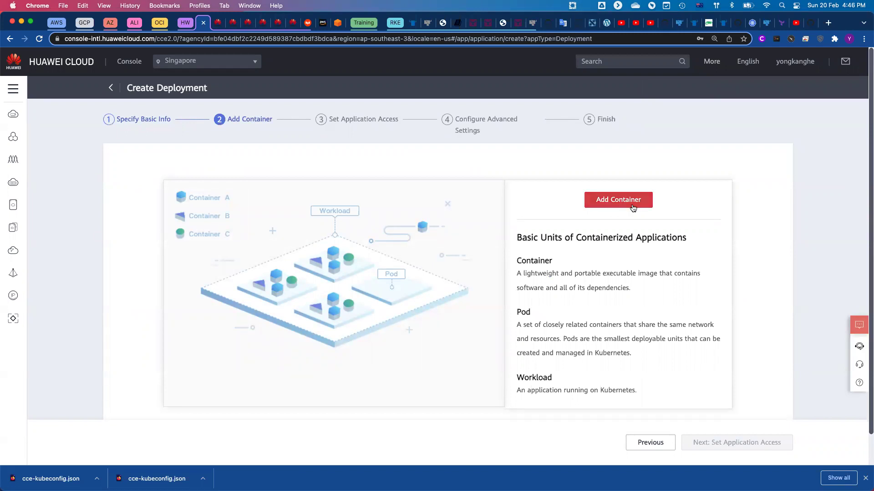
Add the open-source mysql image as container-0, leaving the version at latest.
left_click(606, 205)
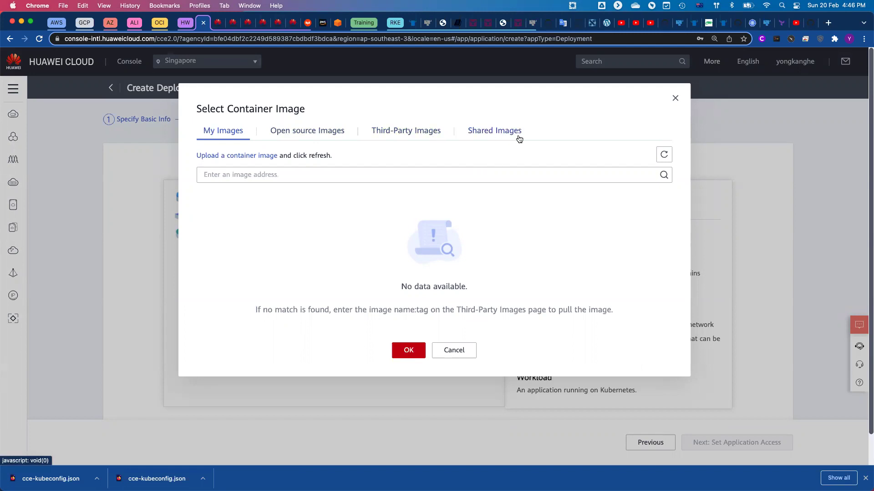
left_click(310, 132)
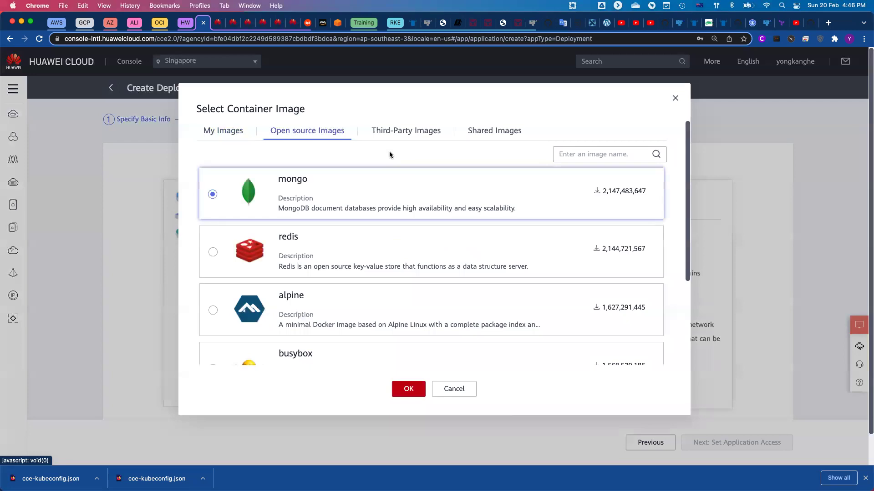
left_click(601, 154)
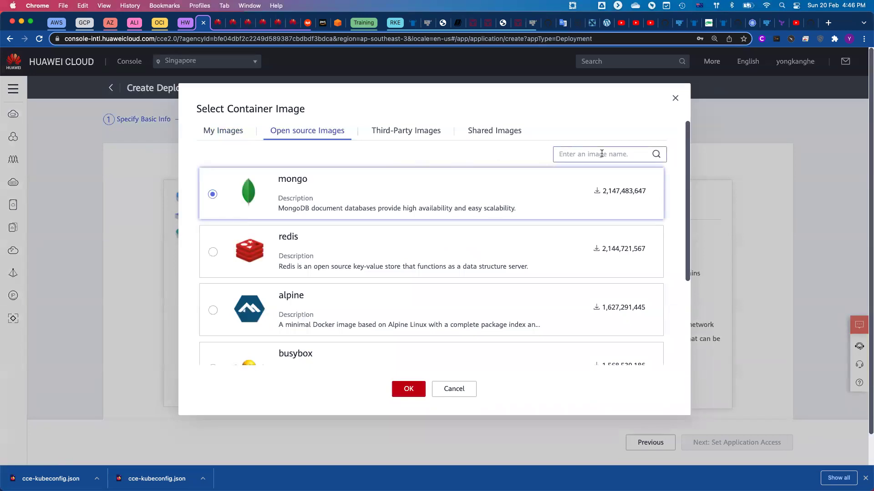
type("mysql")
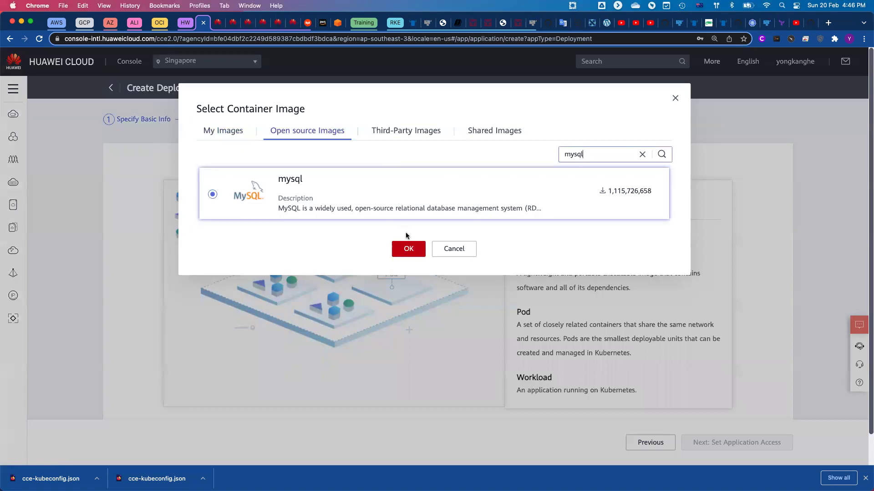
left_click(410, 252)
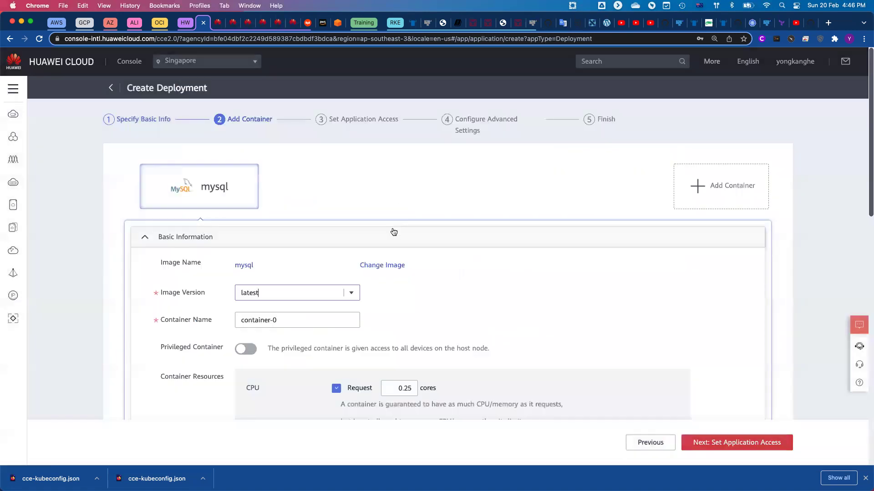
scroll(460, 255, "down", 3)
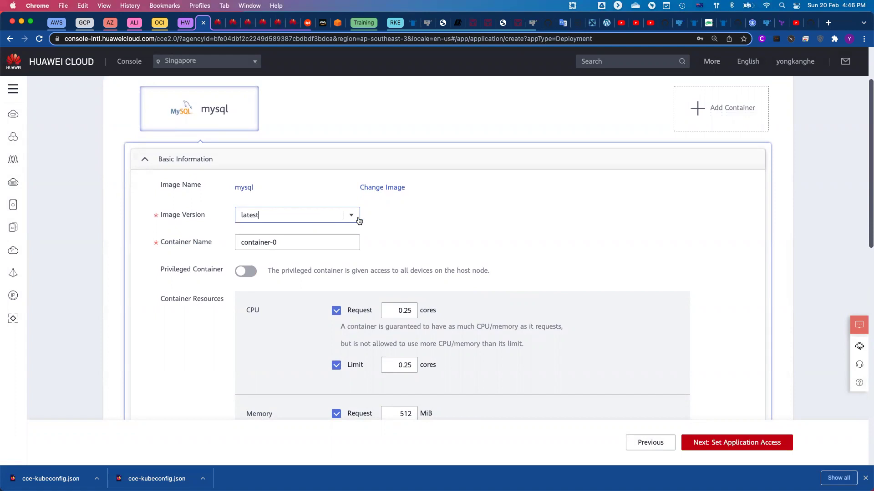
left_click(350, 220)
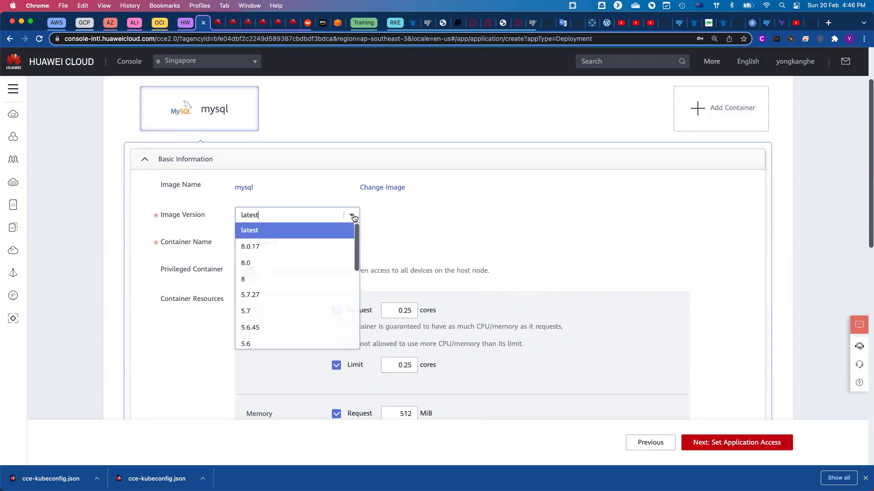
left_click(448, 211)
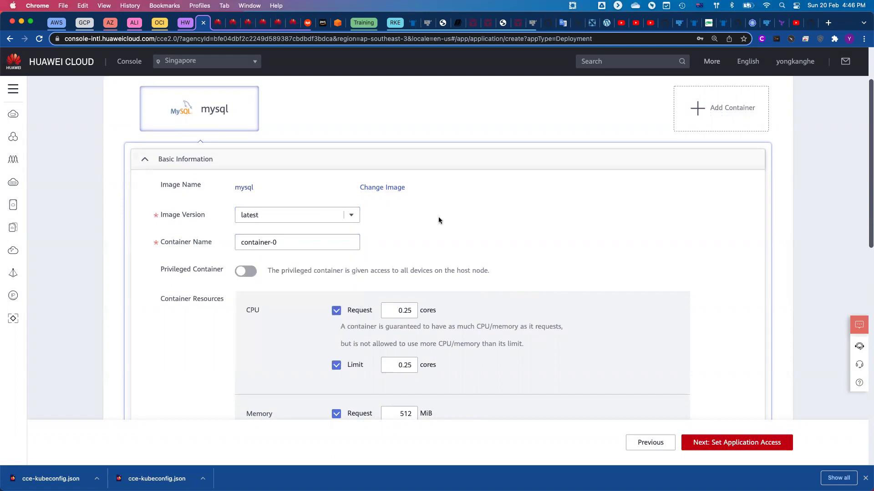
left_click(311, 244)
Expand the container's Environment Variables section.
scroll(505, 231, "down", 3)
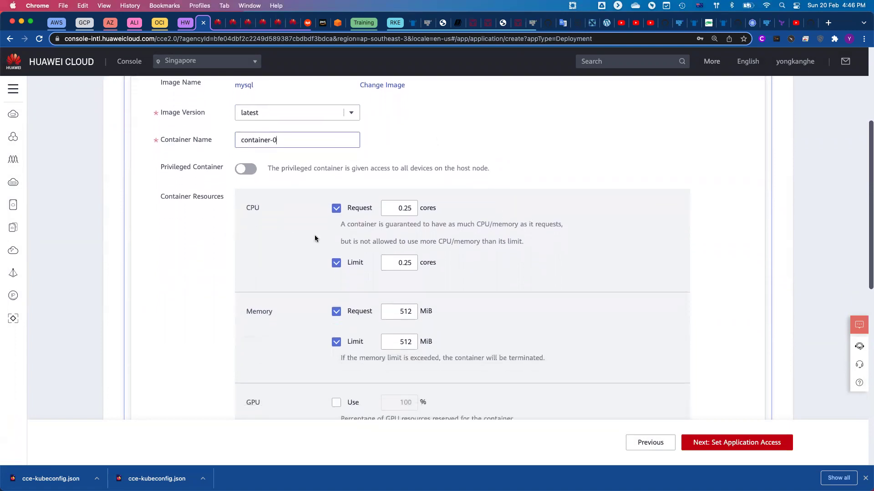
scroll(314, 237, "down", 1)
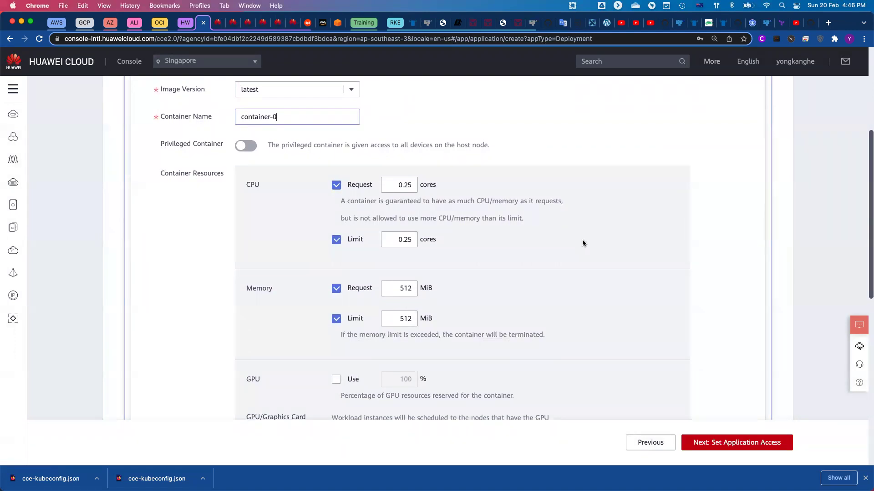
scroll(582, 240, "down", 4)
scroll(583, 244, "down", 6)
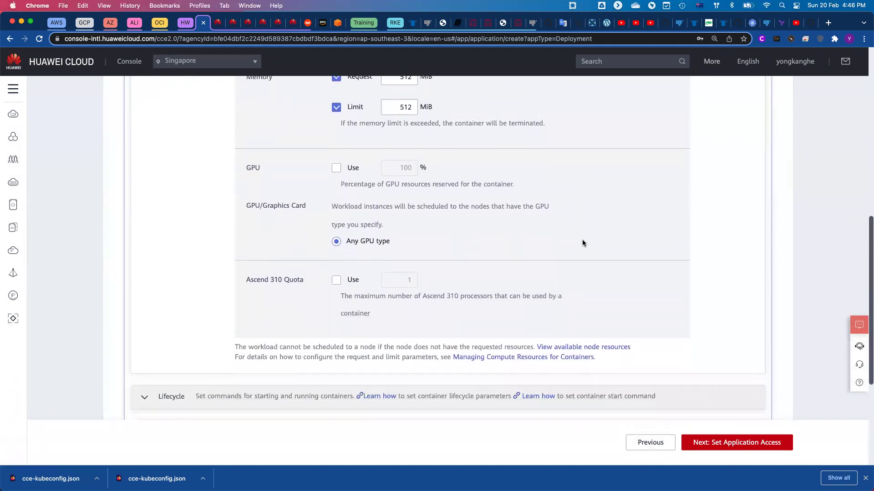
scroll(582, 242, "down", 2)
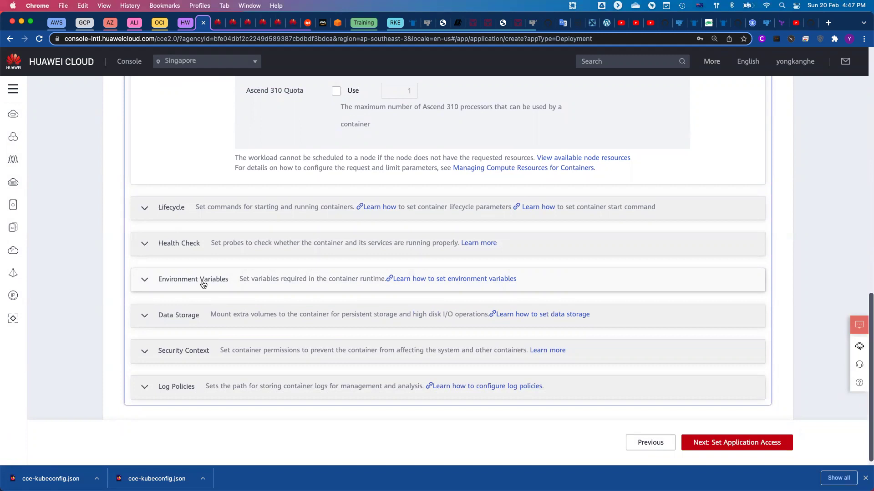
left_click(204, 284)
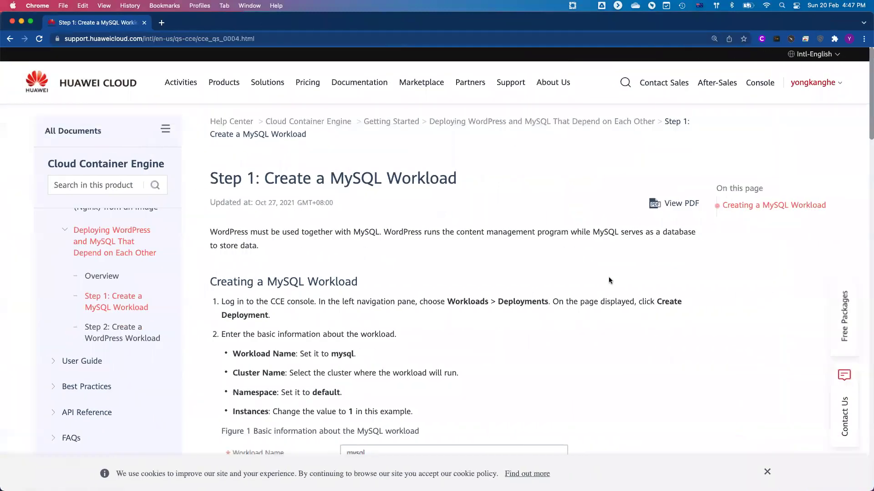
Highlight MYSQL_ROOT_PASSWORD, MYSQL_DATABASE, MYSQL_USER and MYSQL_PASSWORD in the guide.
scroll(608, 277, "down", 15)
scroll(609, 279, "down", 5)
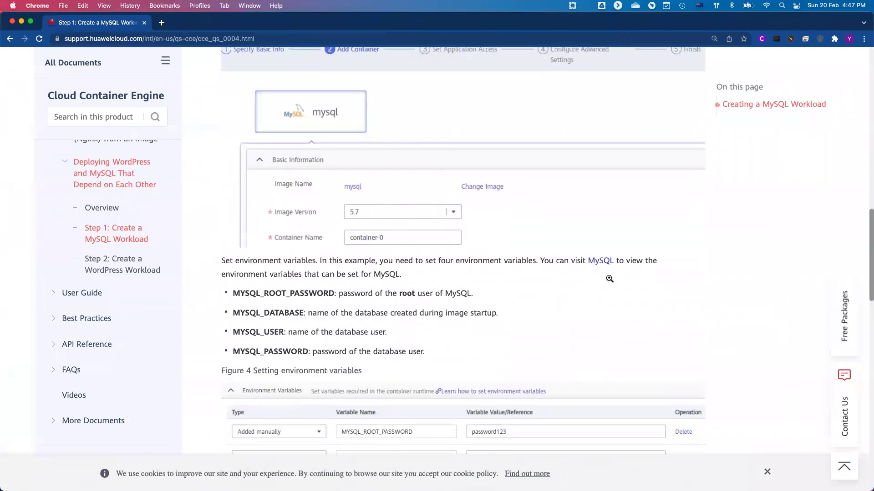
scroll(610, 278, "down", 1)
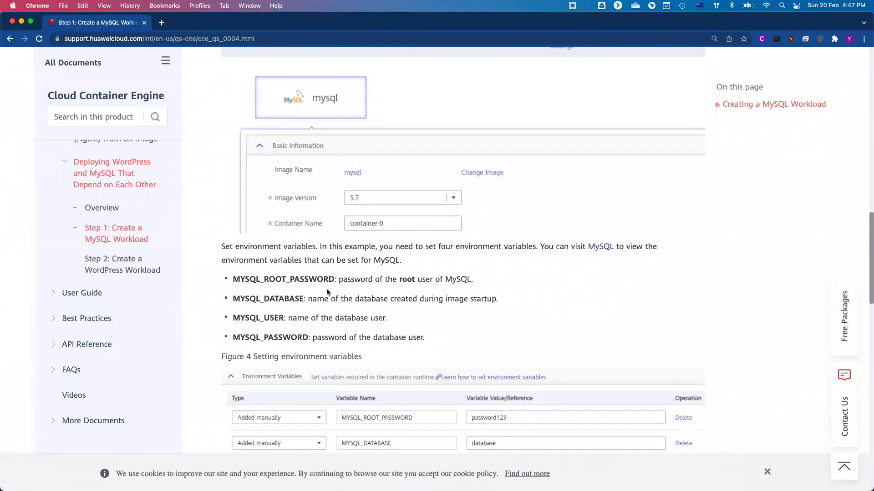
scroll(408, 284, "down", 4)
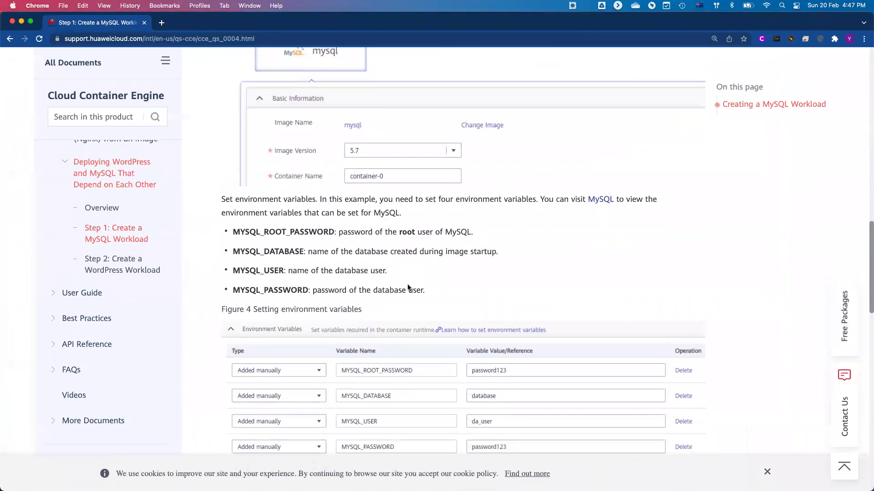
triple_click(272, 215)
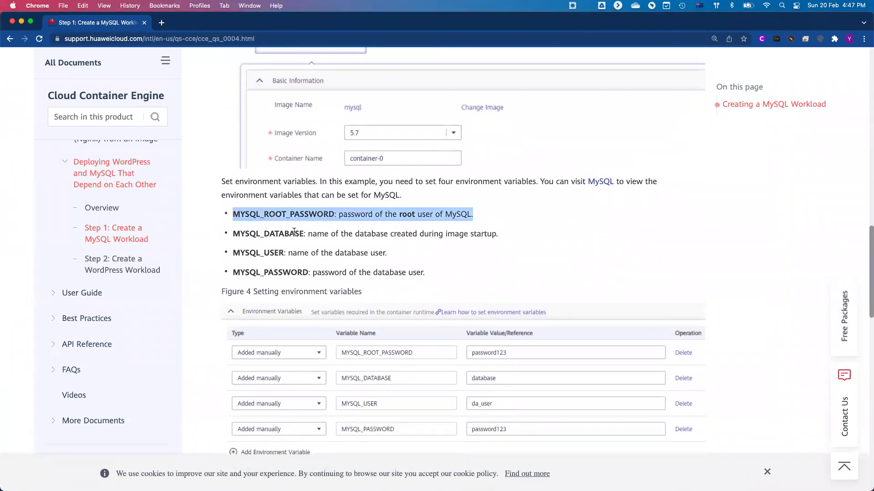
double_click(272, 235)
double_click(263, 253)
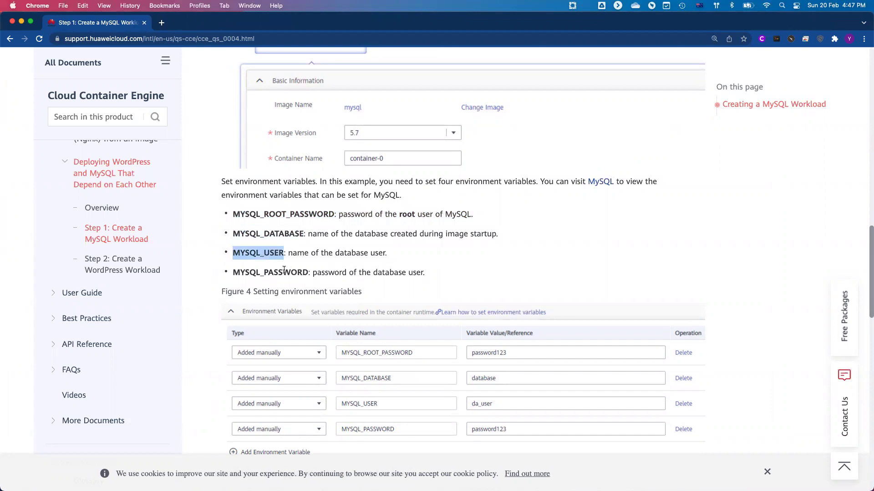
double_click(283, 270)
Move the guide window aside and bring the console back into view.
left_click(475, 262)
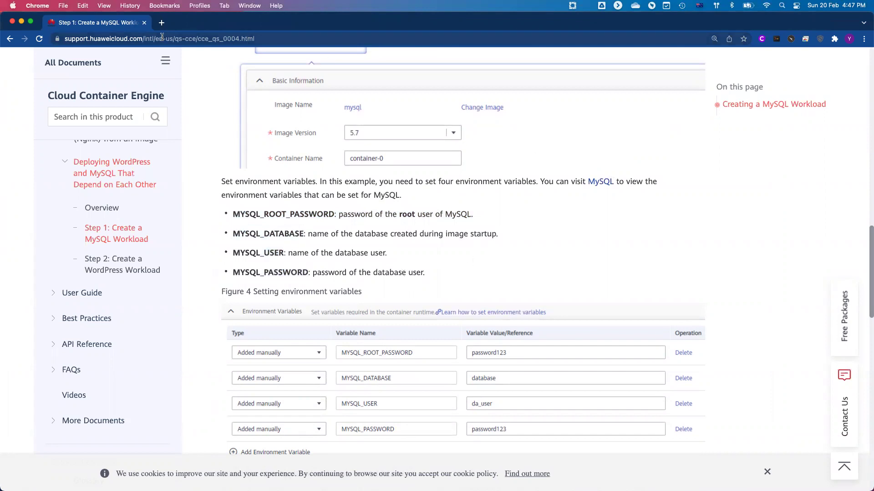
left_click_drag(250, 27, 221, 31)
left_click_drag(69, 26, 203, 22)
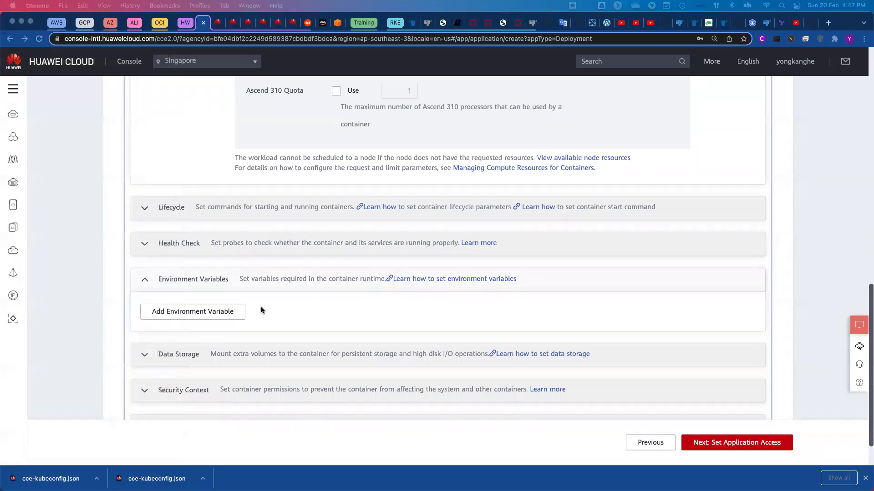
Start adding a service for the deployment with container port 3306.
scroll(646, 326, "down", 1)
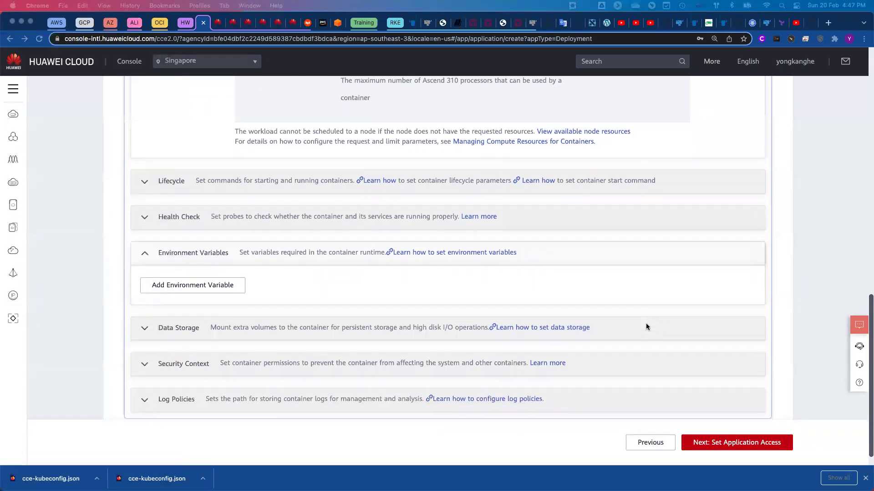
left_click(740, 445)
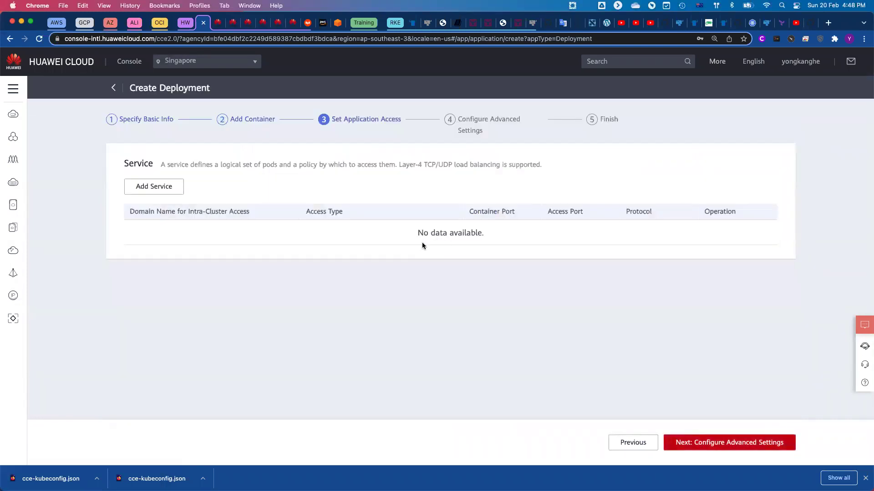
left_click(160, 191)
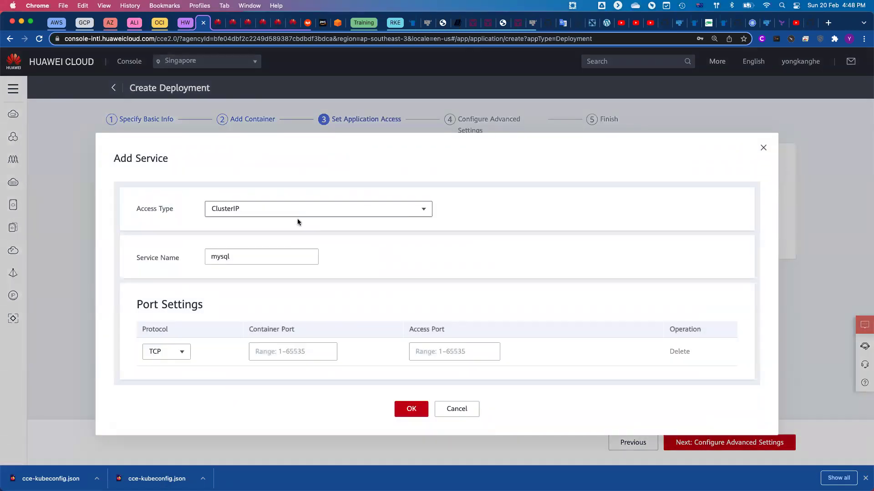
left_click(302, 353)
type("3306")
Set access port 3306, keep ClusterIP as the type, and confirm the service.
left_click(454, 352)
type("3306")
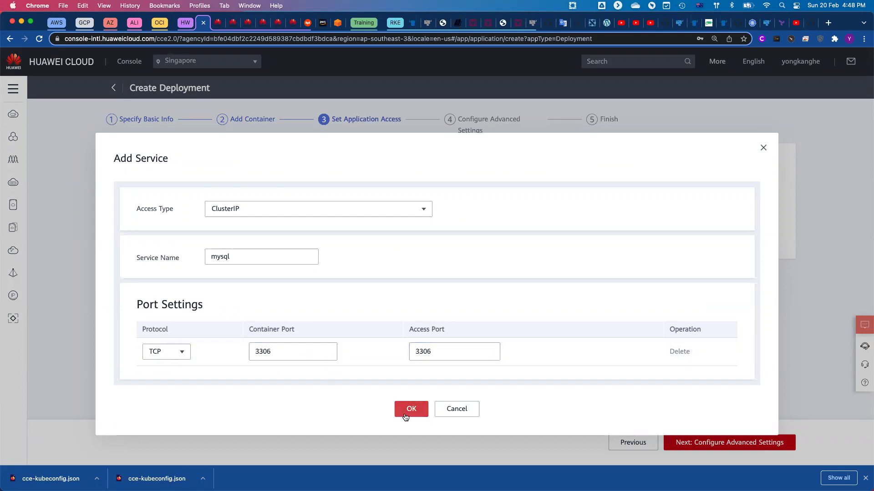
left_click(414, 213)
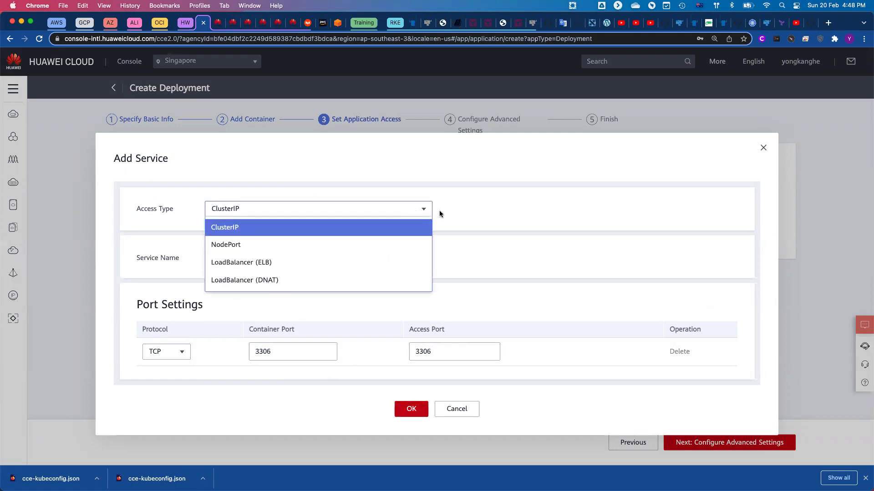
left_click(522, 220)
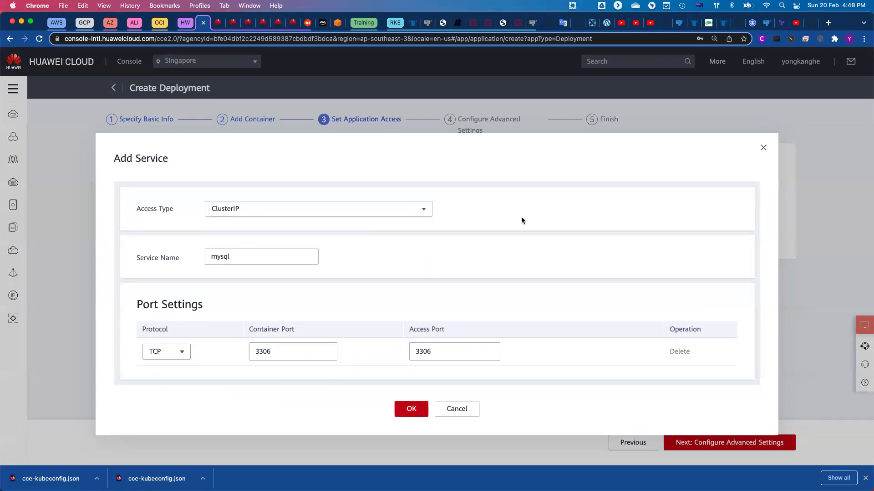
left_click(411, 409)
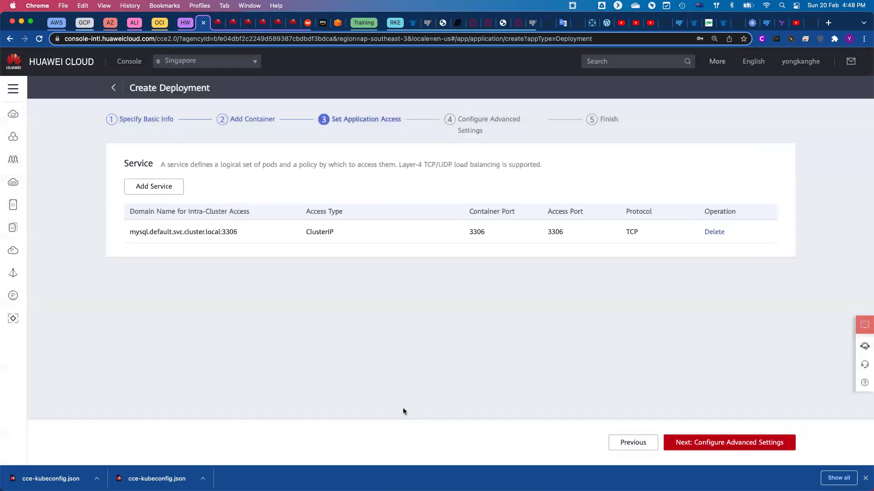
Accept the default advanced settings and create the mysql Deployment.
left_click(723, 443)
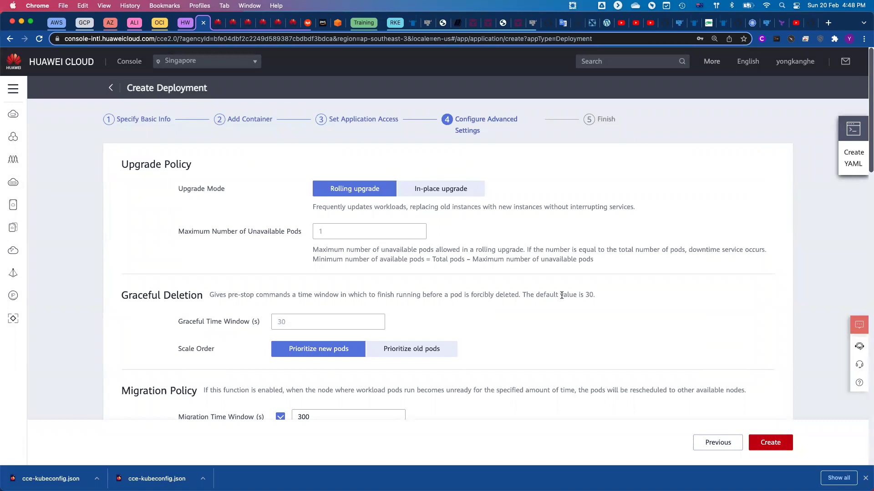
scroll(561, 296, "down", 5)
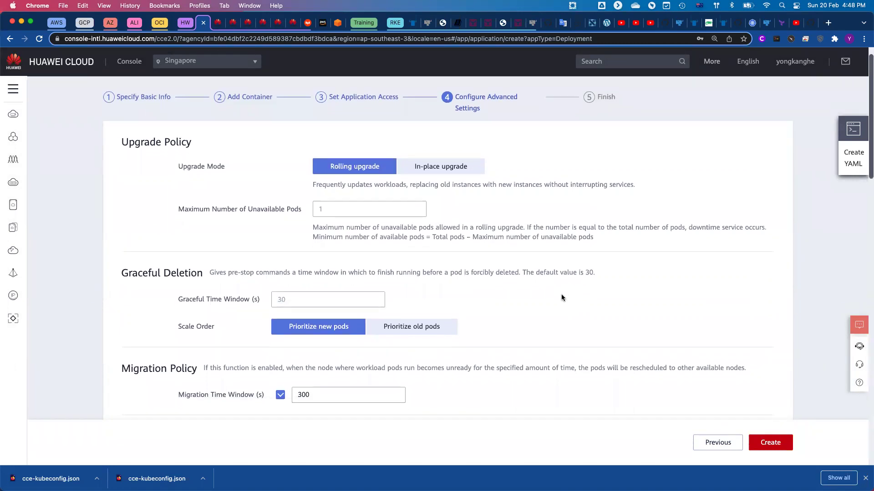
scroll(562, 298, "down", 7)
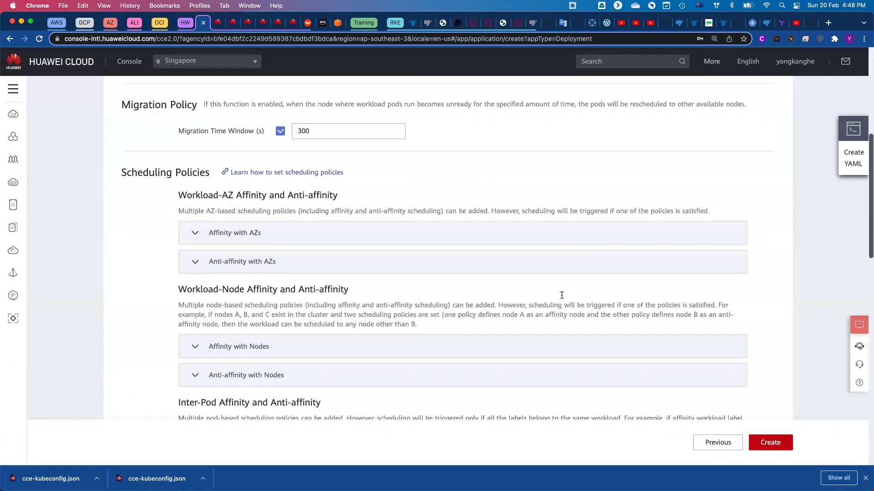
scroll(566, 307, "down", 5)
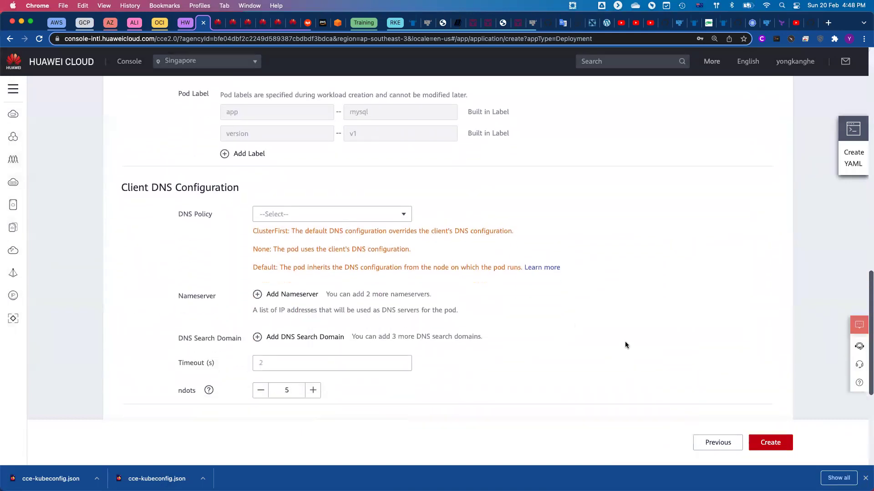
left_click(770, 442)
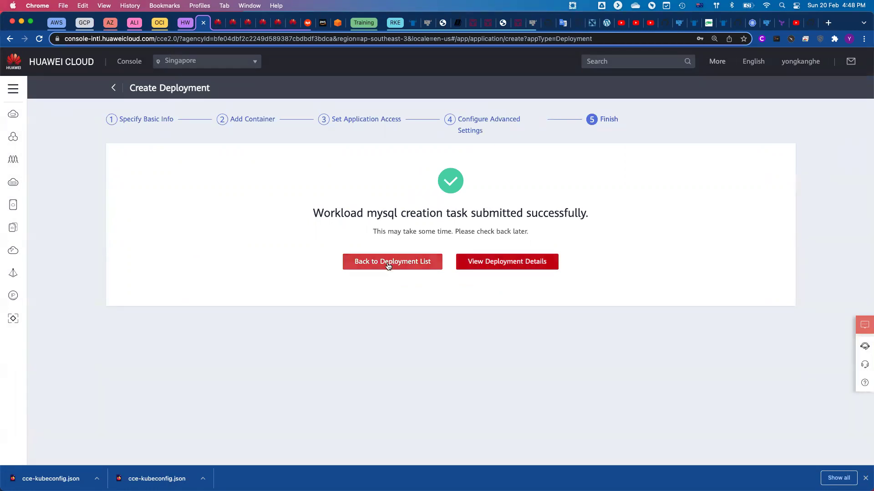
Check the mysql Deployment's pod status in its details and return to the Deployments list.
left_click(496, 267)
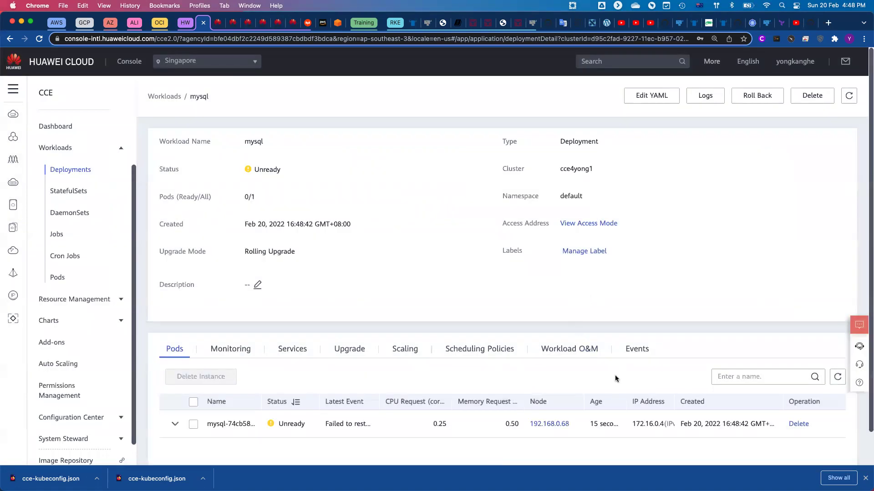
scroll(615, 378, "down", 2)
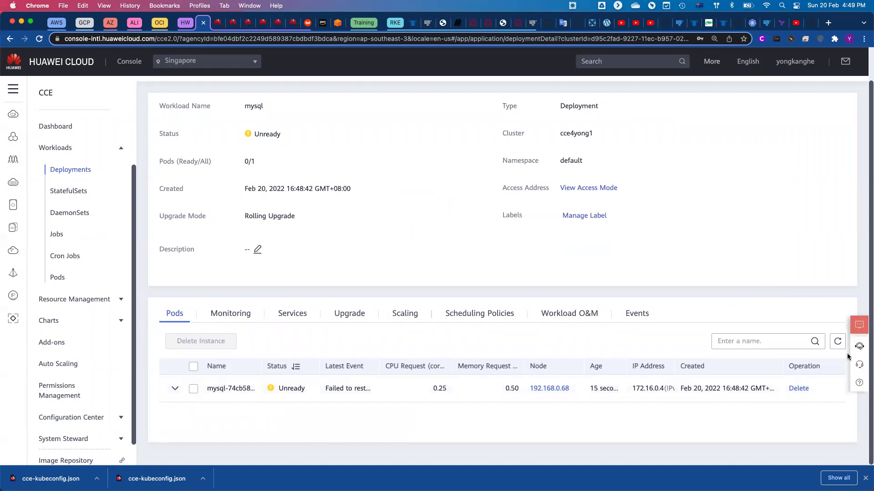
left_click(838, 342)
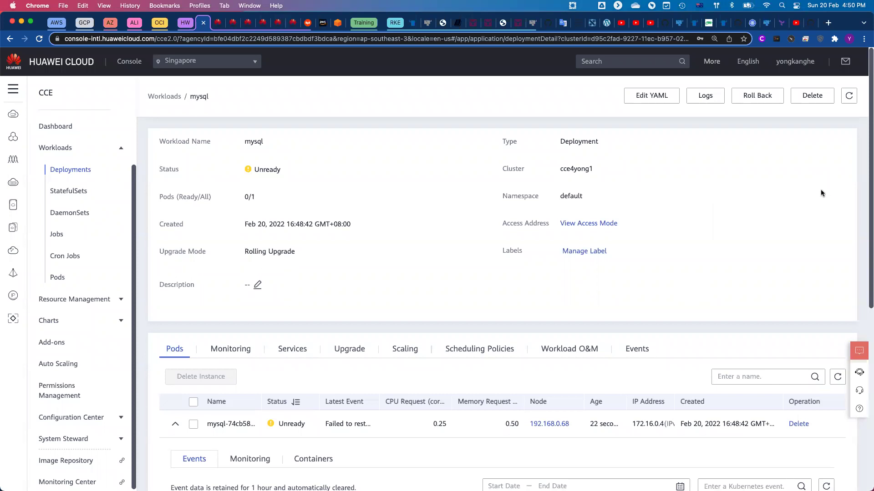
left_click(171, 101)
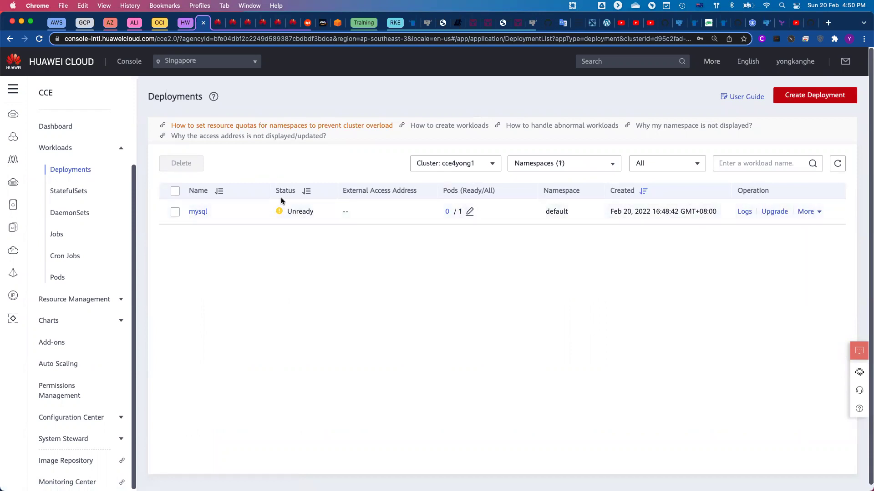
Delete the mysql Deployment with all its volumes and services, then refresh the list.
left_click(176, 192)
left_click(180, 167)
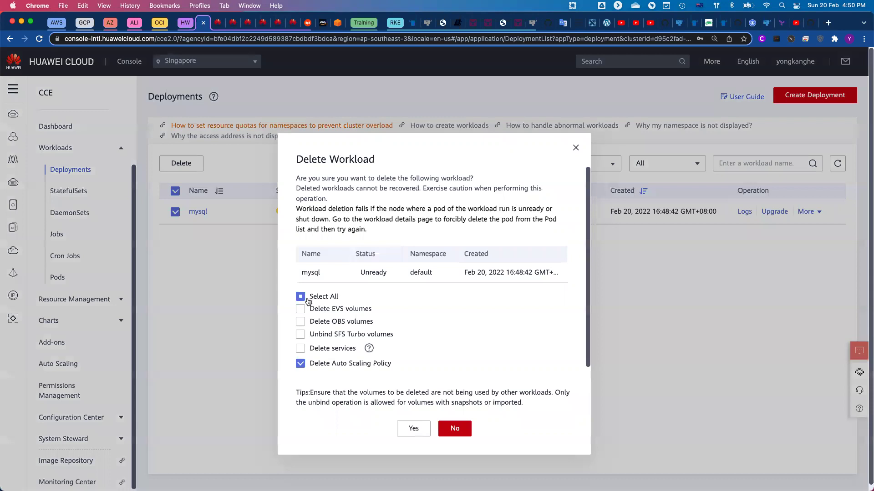
left_click(308, 301)
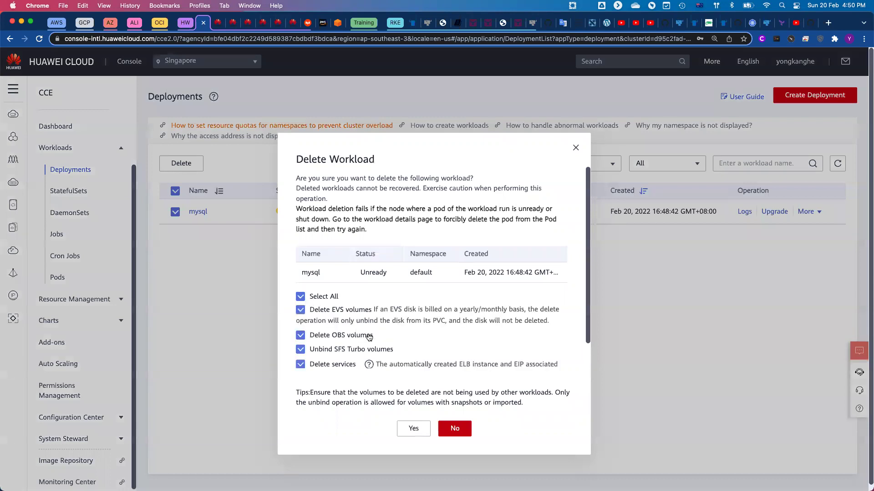
left_click(413, 430)
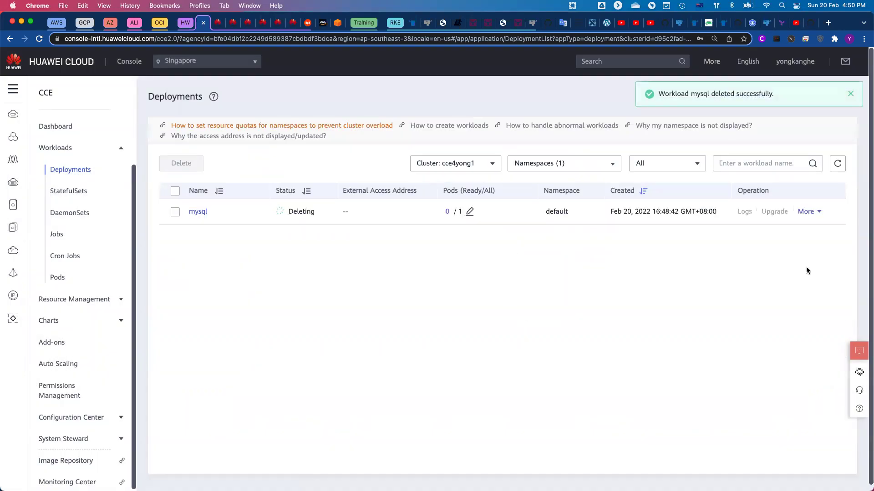
left_click(838, 166)
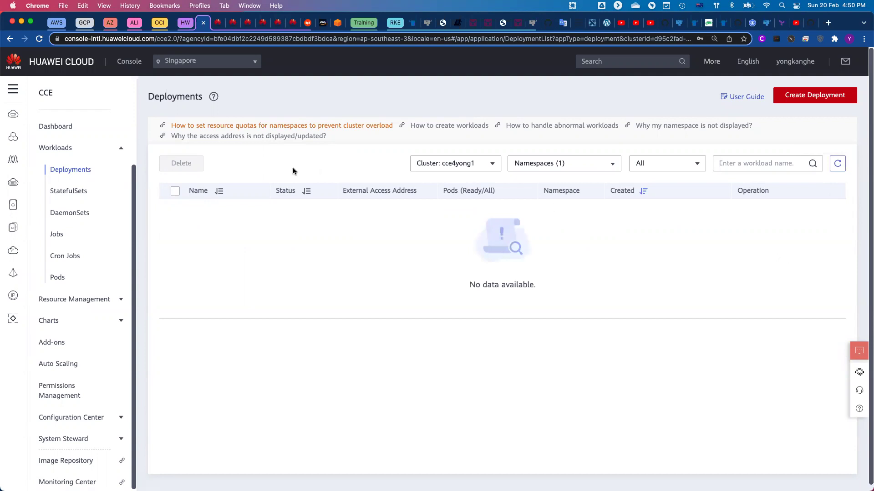
Create a new mysql Deployment in namespace yong-mysql with 1 instance.
left_click(837, 95)
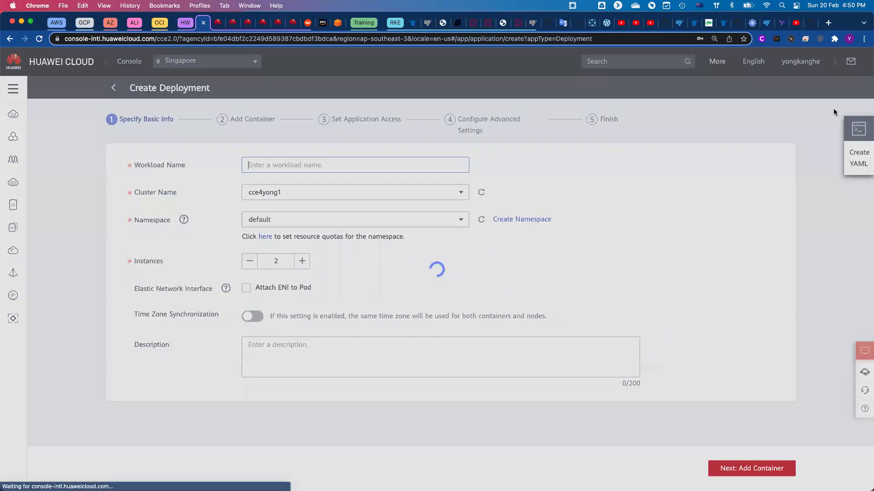
type("mysql")
left_click(457, 224)
left_click(263, 255)
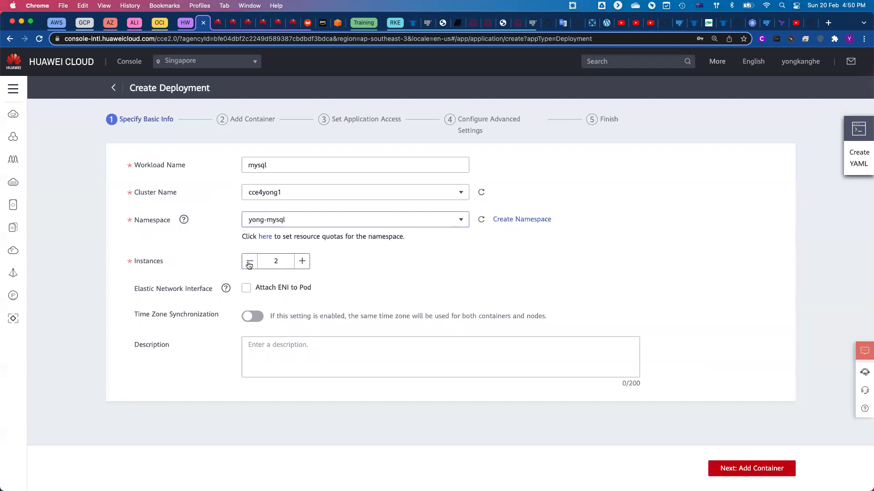
left_click(249, 265)
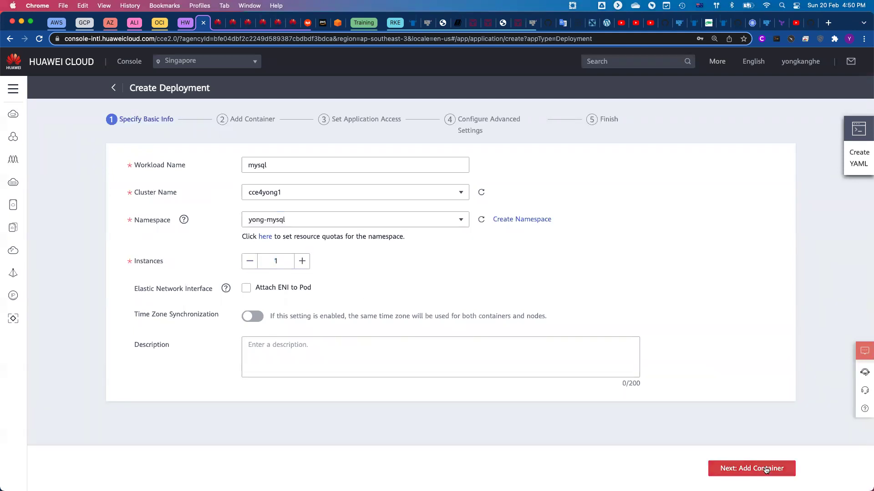
left_click(766, 470)
Choose the open-source mysql image from the catalogue for the container.
left_click(617, 203)
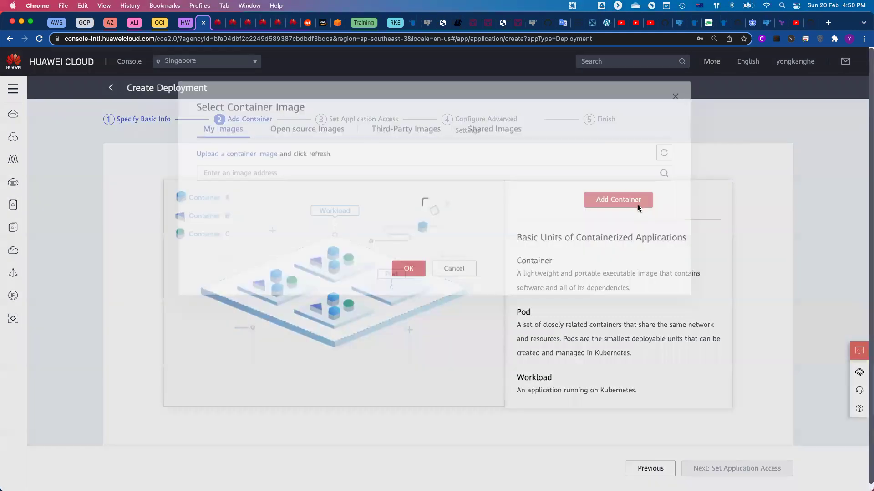
left_click(305, 133)
left_click(636, 157)
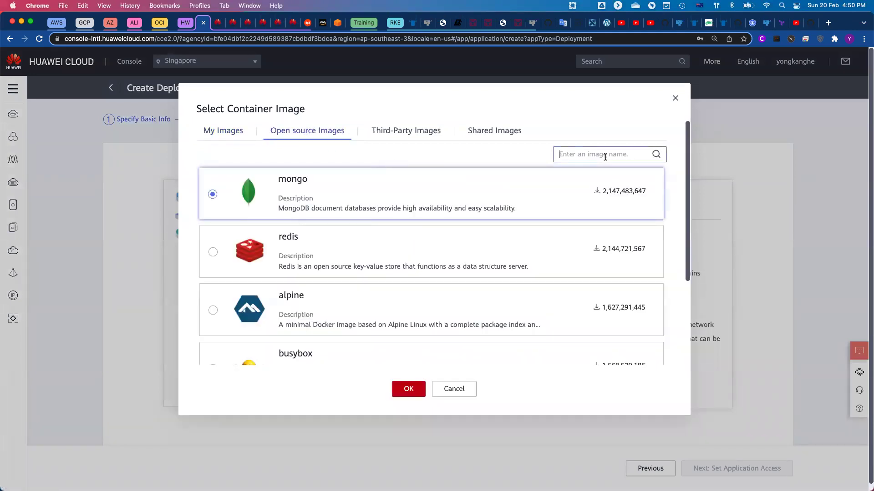
type("mysql")
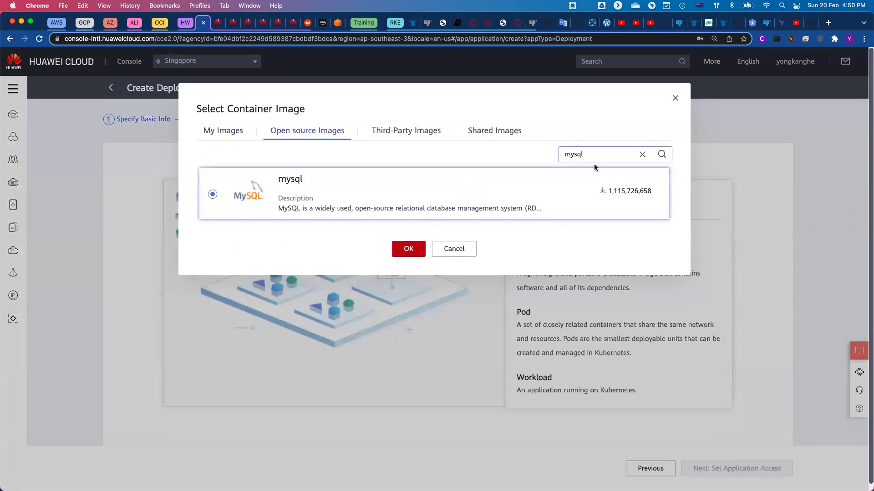
left_click(403, 251)
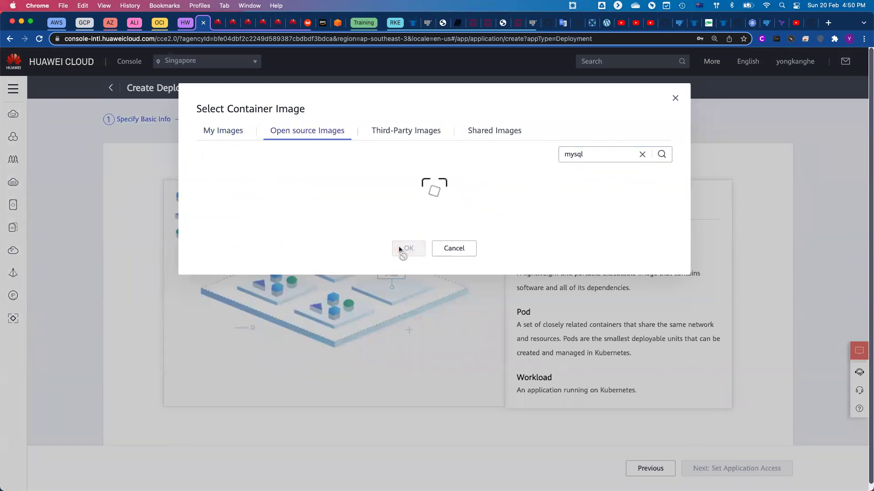
left_click(350, 293)
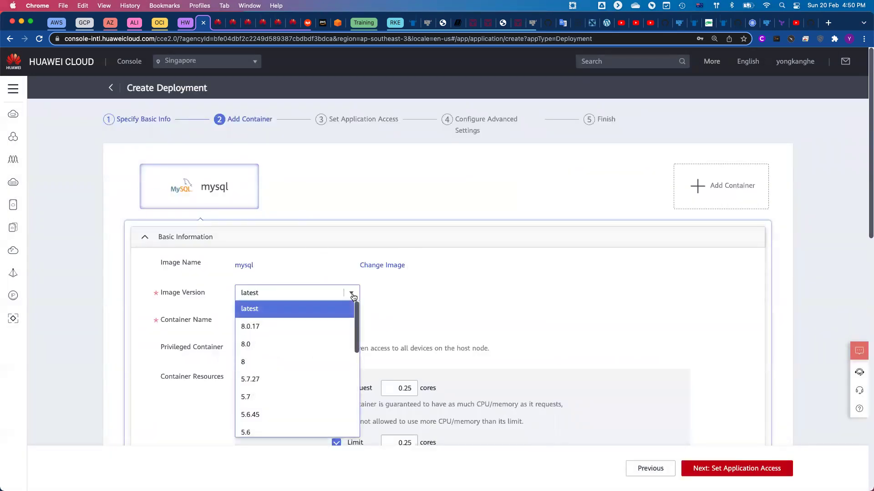
Set the mysql image version to 5.7 and add a blank environment variable row.
left_click(258, 396)
scroll(471, 294, "down", 2)
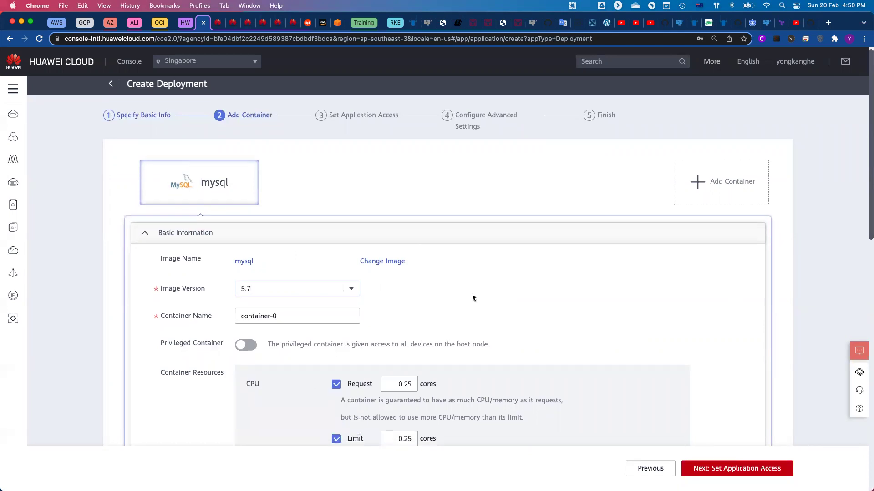
scroll(606, 329, "down", 7)
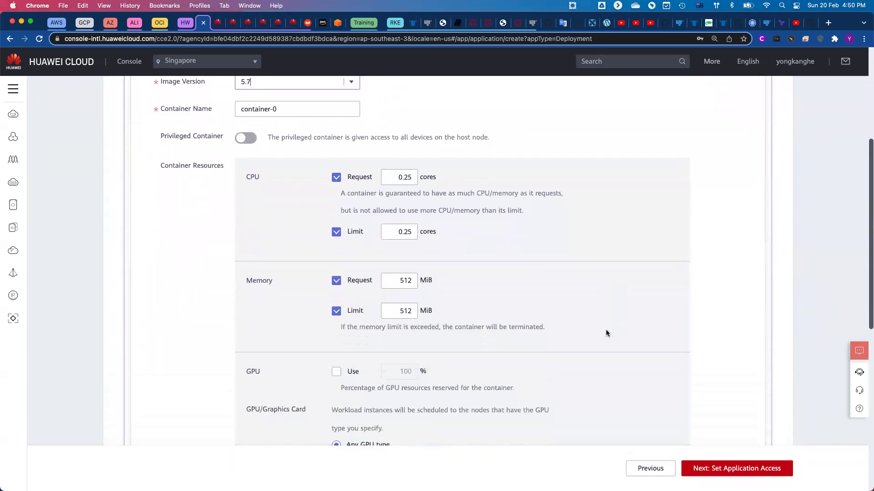
scroll(637, 364, "down", 3)
left_click(203, 332)
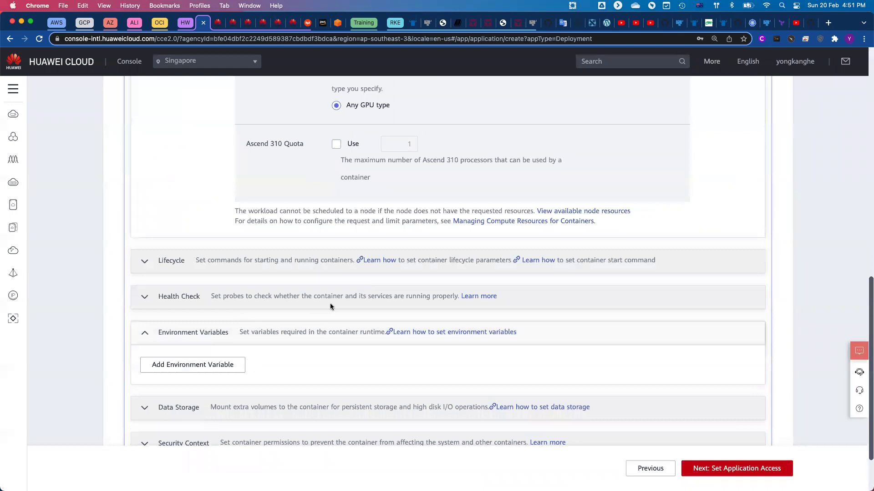
scroll(345, 291, "down", 1)
left_click(203, 292)
left_click(301, 309)
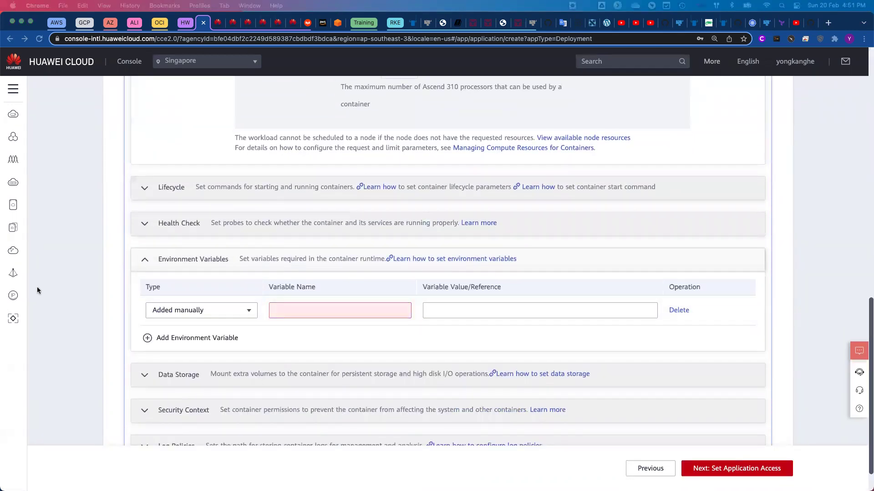
Add MYSQL_ROOT_PASSWORD with the root password value and MYSQL_DATABASE set to database.
left_click(326, 312)
key("cmd+v")
left_click(490, 311)
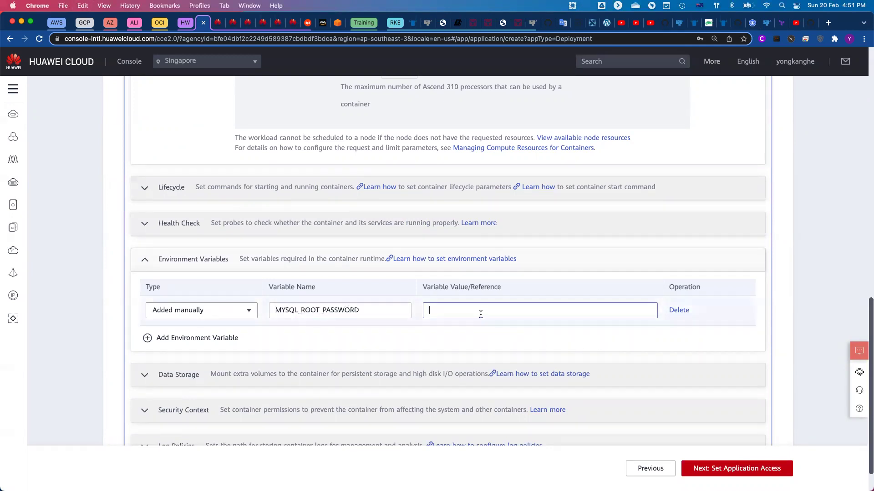
type("password123")
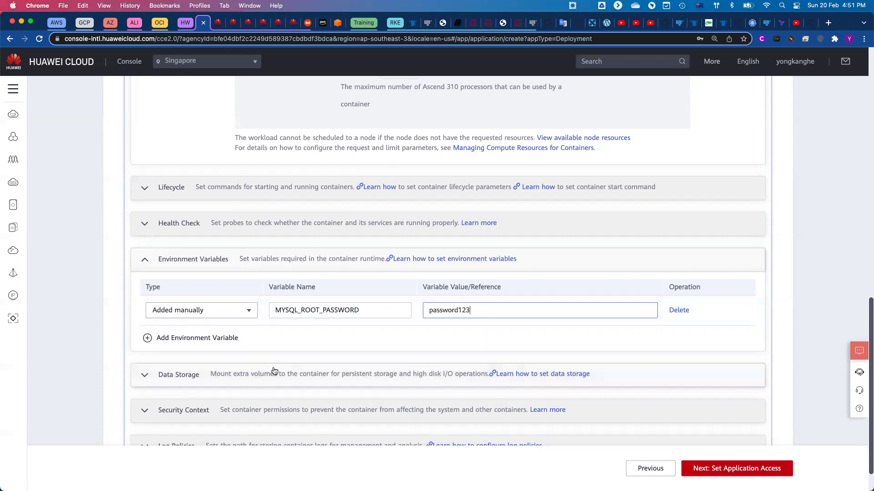
left_click(197, 338)
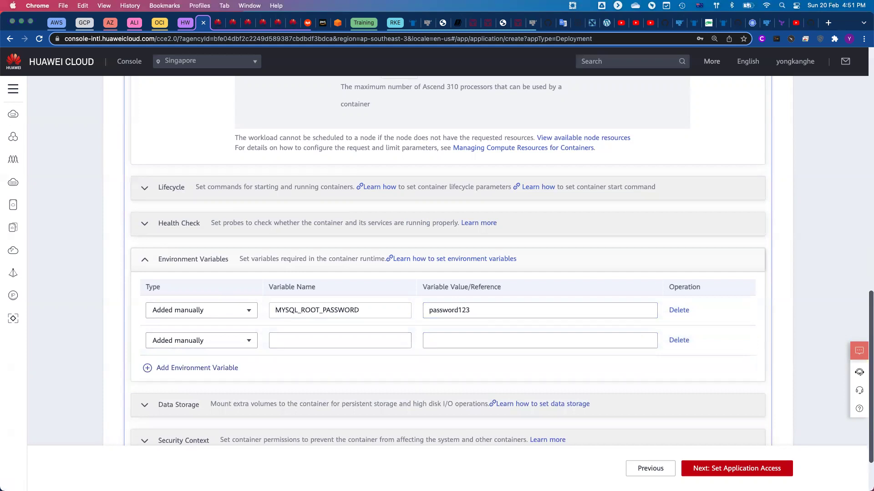
left_click(299, 334)
type("MYSQL_DATABASE")
left_click(504, 339)
type("database")
Add MYSQL_USER set to dba_user and MYSQL_PASSWORD with the user's password value.
scroll(495, 337, "down", 3)
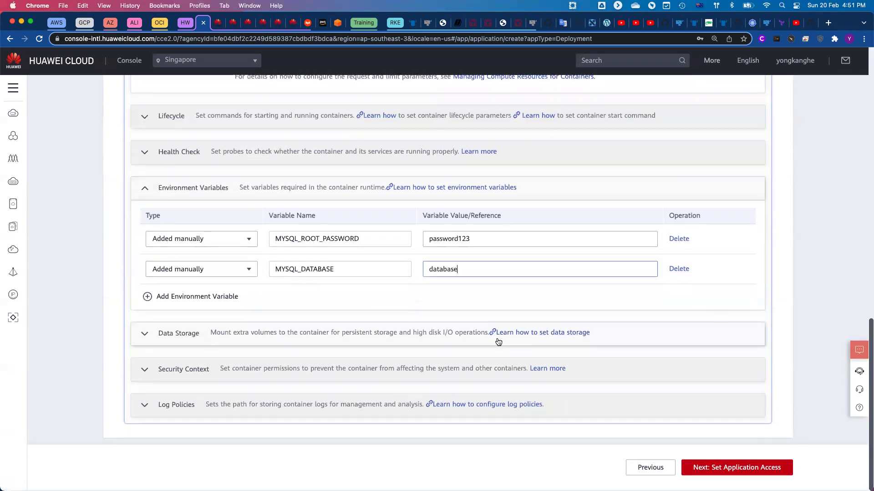
left_click(217, 298)
left_click(318, 300)
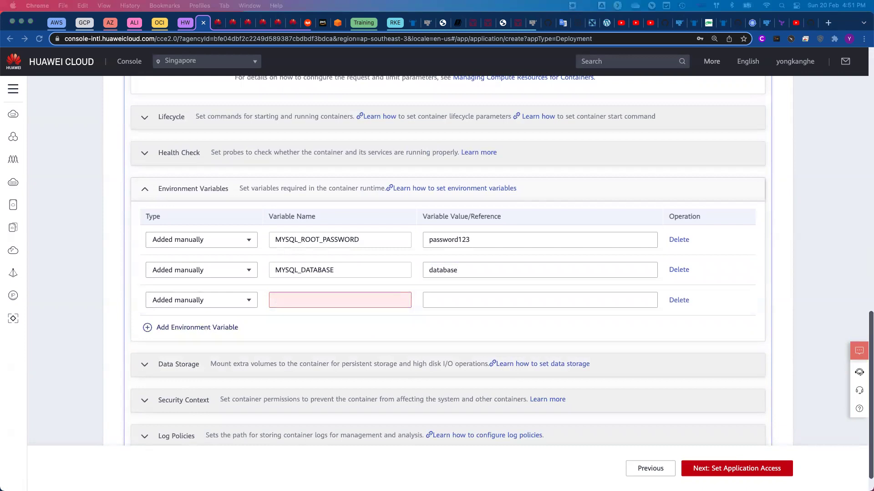
left_click(343, 300)
type("MYSQL_USER")
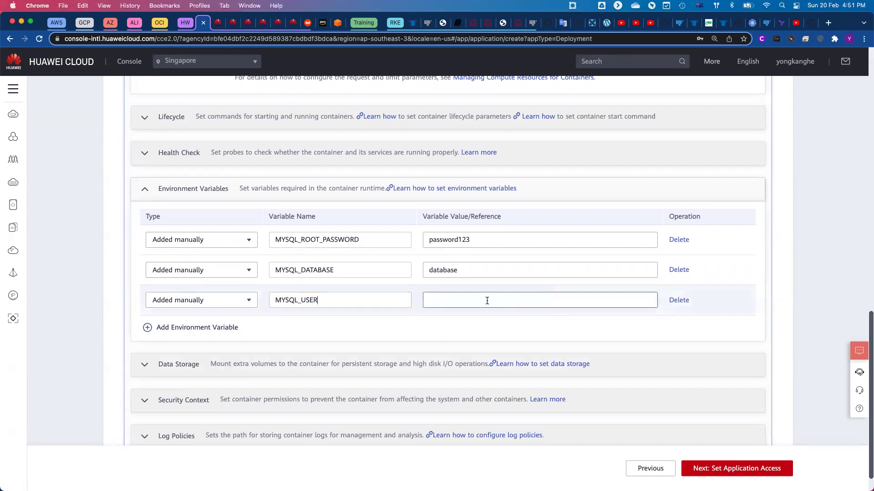
type("dba_user")
left_click(197, 328)
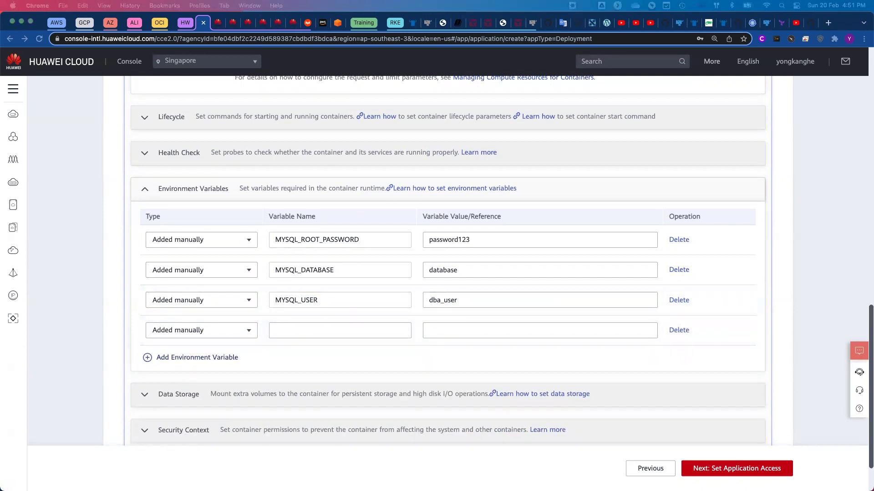
left_click(351, 336)
key("super+v")
left_click(489, 331)
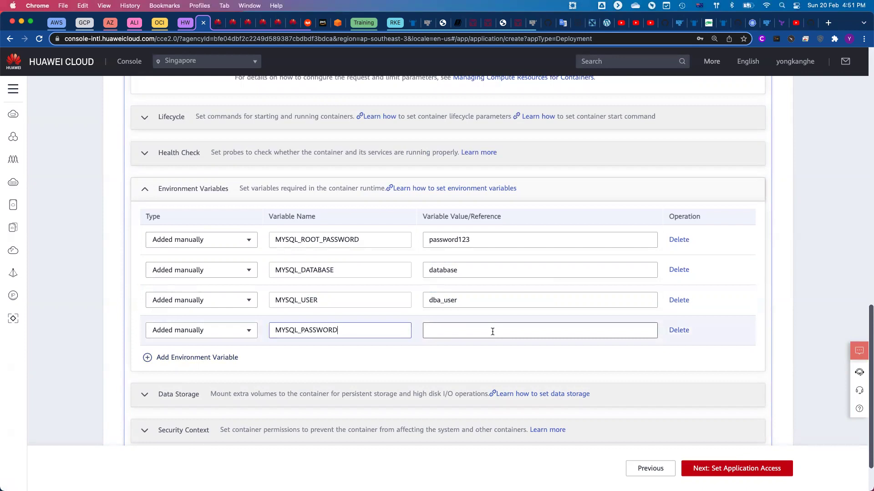
type("password123")
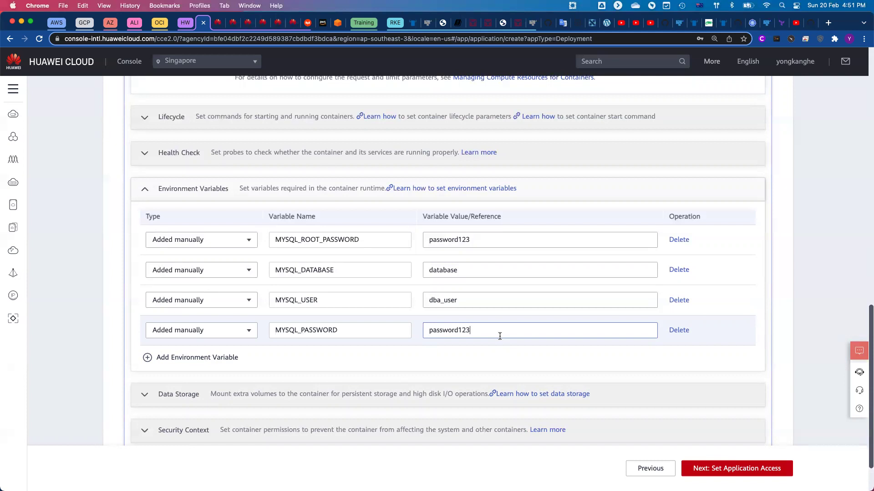
scroll(499, 337, "down", 2)
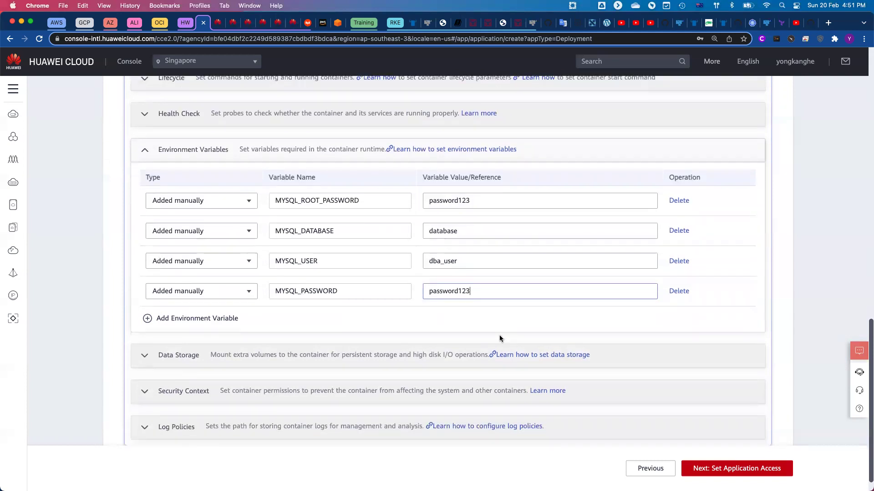
scroll(507, 329, "down", 1)
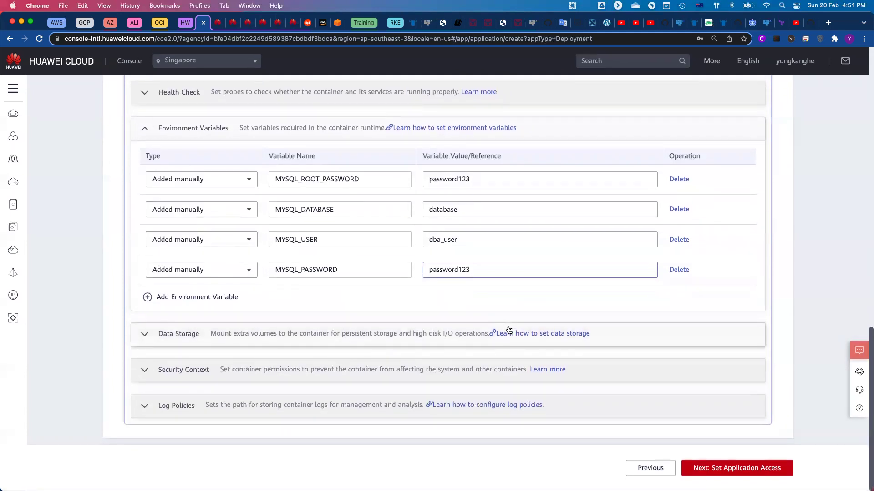
In application access, create ClusterIP service mysql mapping container port 3306 to access port 3306.
left_click(729, 474)
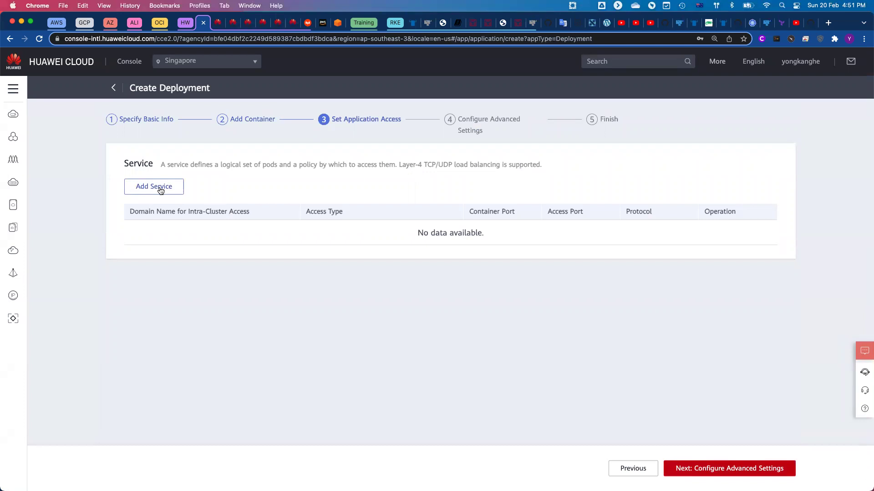
left_click(160, 187)
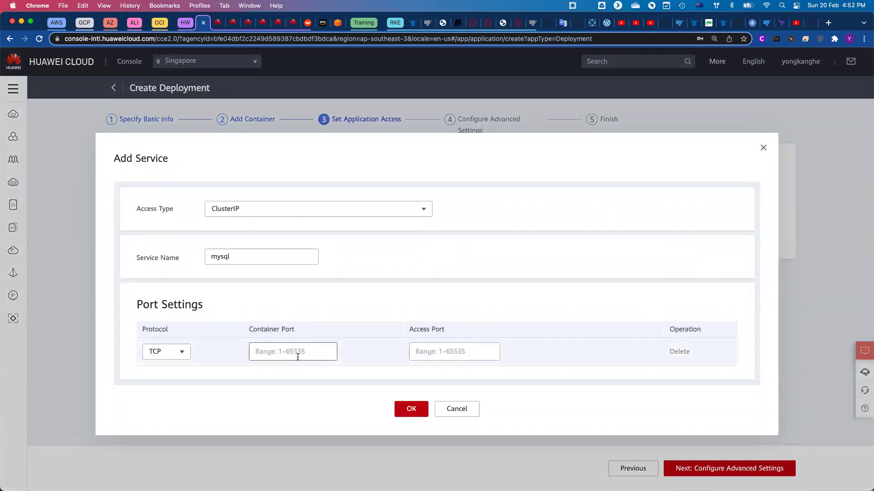
type("36")
type("06")
key("Tab")
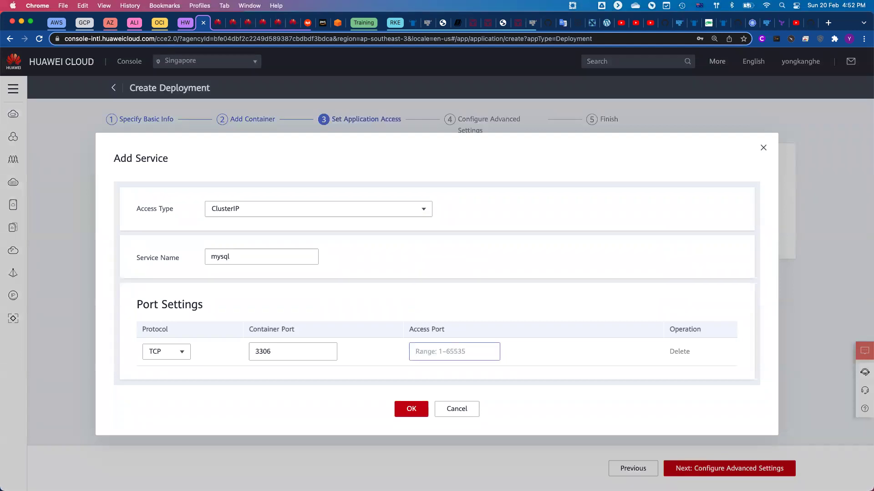
type("3306")
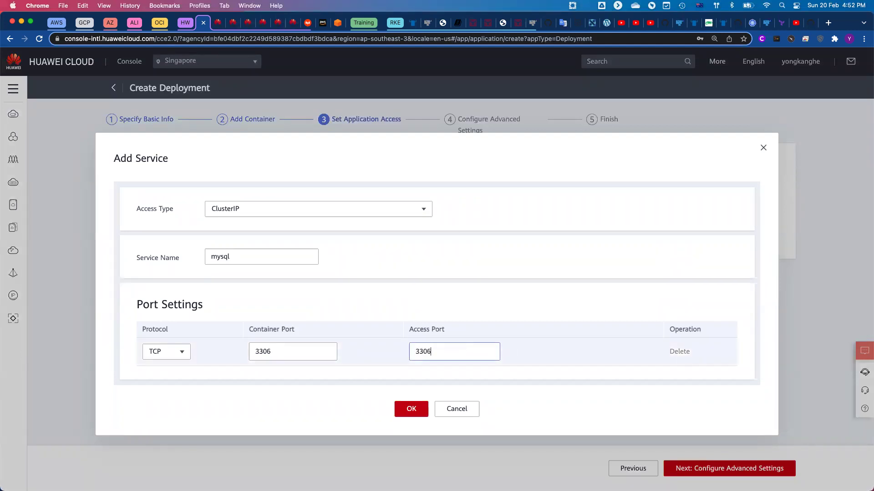
left_click(411, 410)
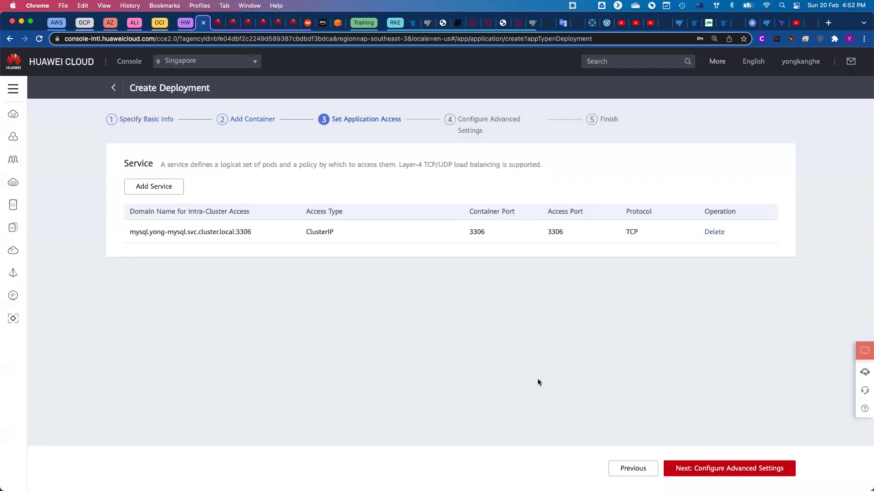
Leave the advanced settings at their defaults, create the mysql deployment, and open its details.
left_click(737, 473)
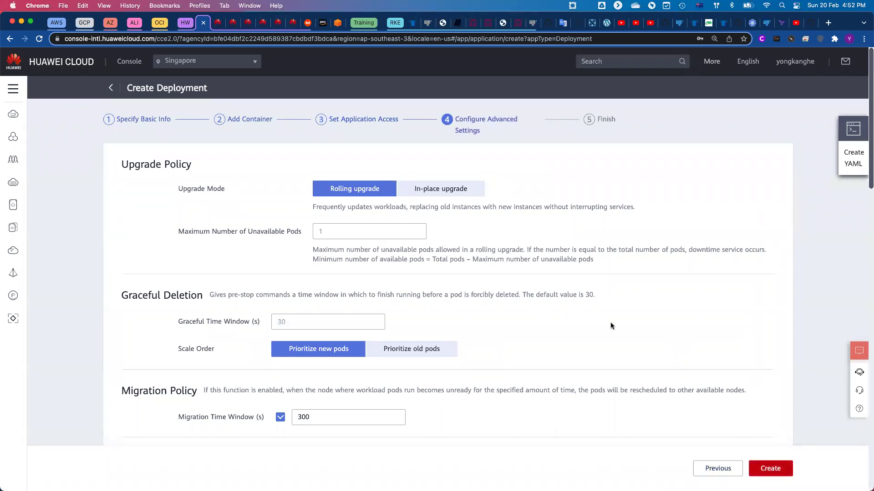
scroll(610, 323, "down", 10)
scroll(610, 324, "down", 15)
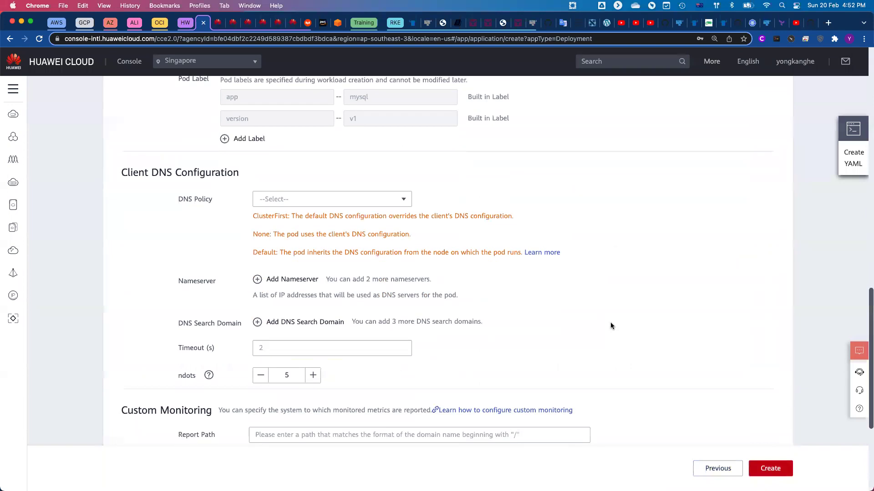
left_click(774, 467)
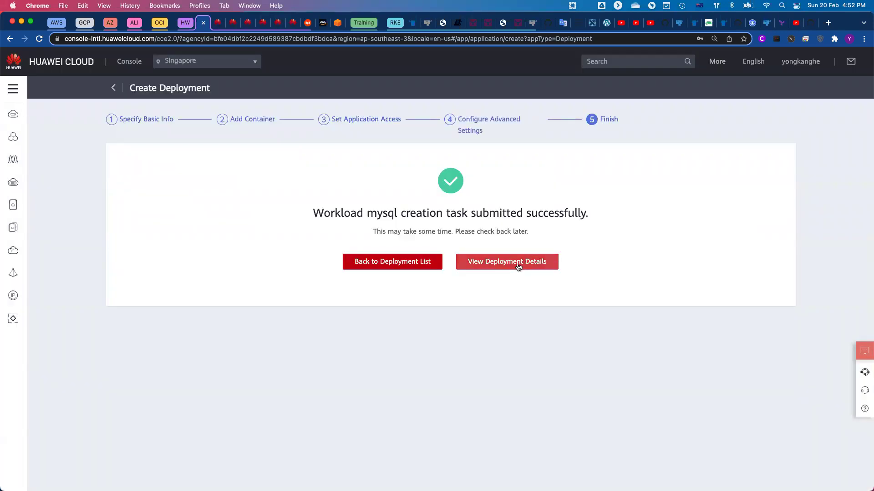
left_click(495, 264)
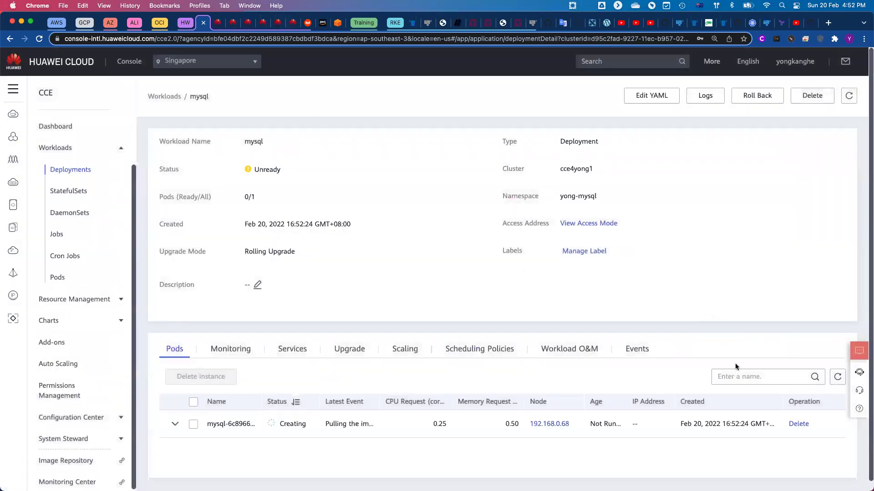
Refresh the mysql deployment until it shows Running with 1/1 pods, then return to the slides.
left_click(838, 378)
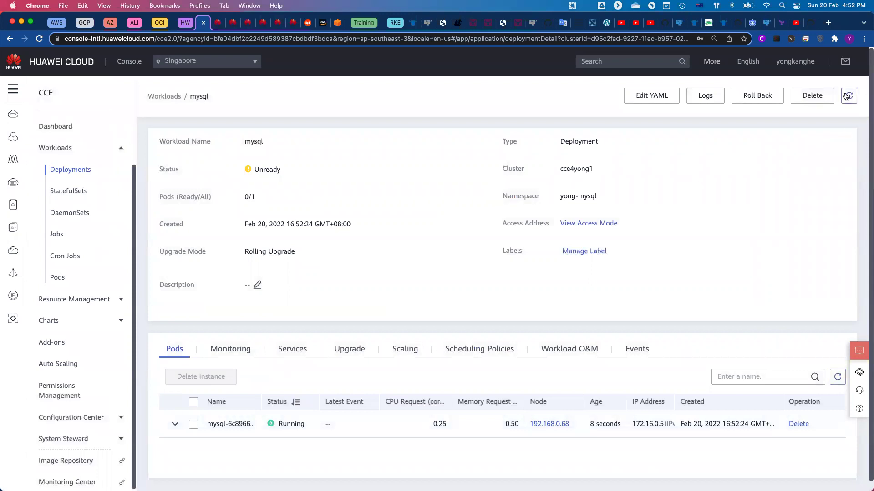
triple_click(167, 142)
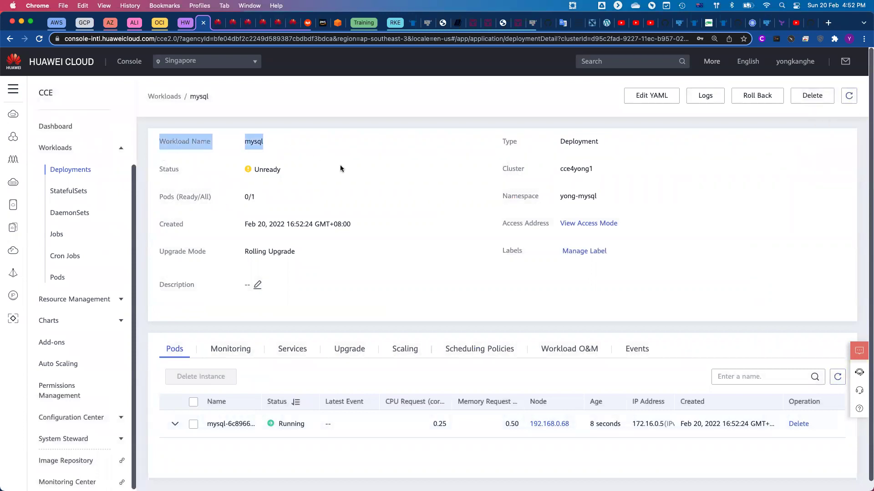
left_click_drag(341, 169, 433, 226)
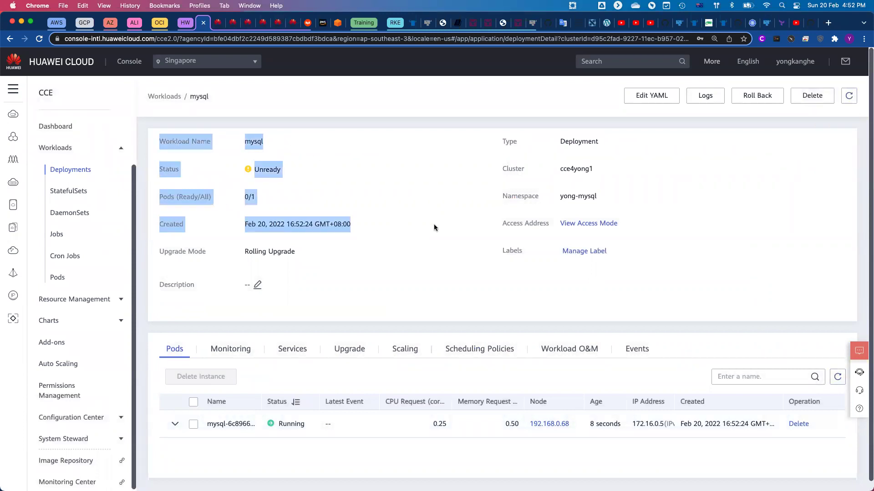
left_click(849, 96)
left_click(352, 191)
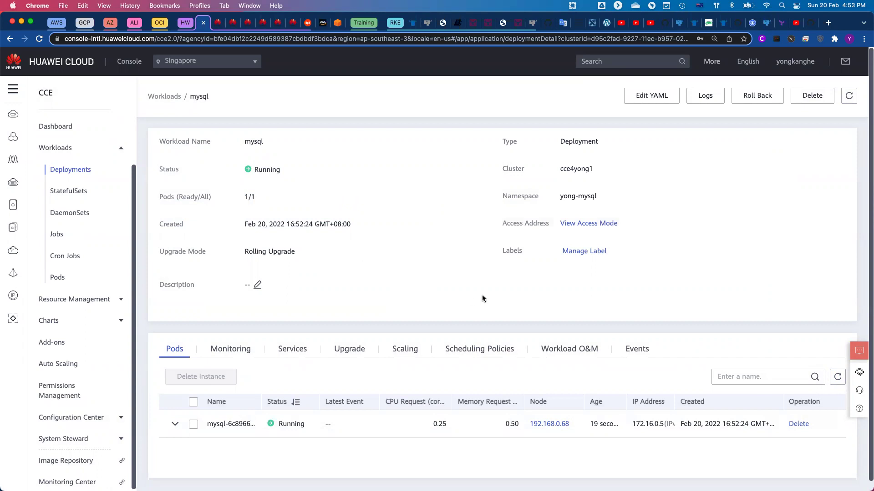
key("ctrl+Left")
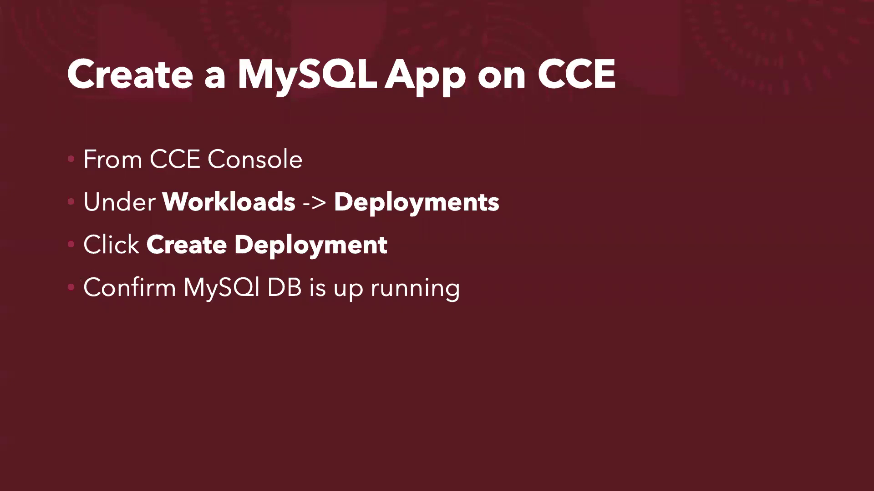
Show the References slide with both CCE cluster and MySQL workload guide links revealed.
key("Right")
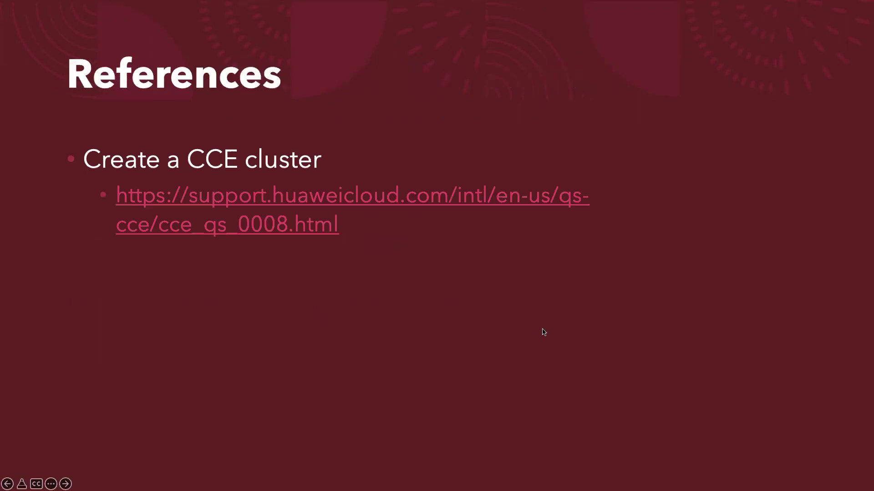
key("Right")
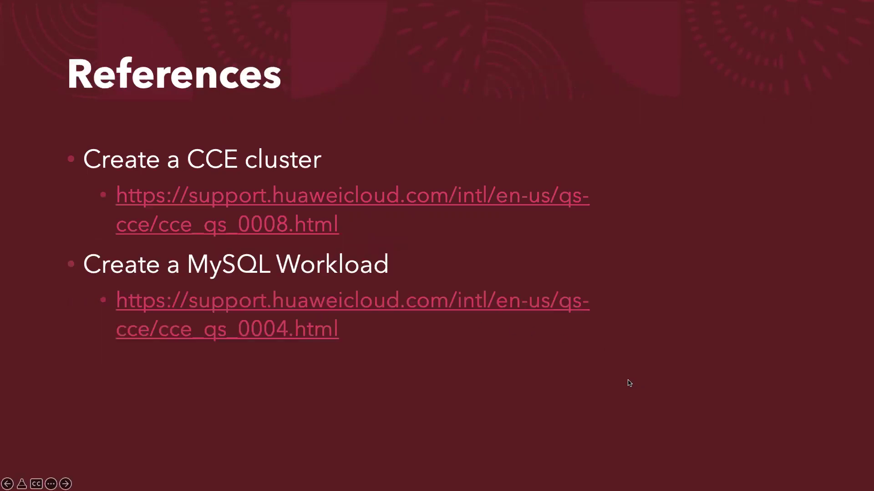